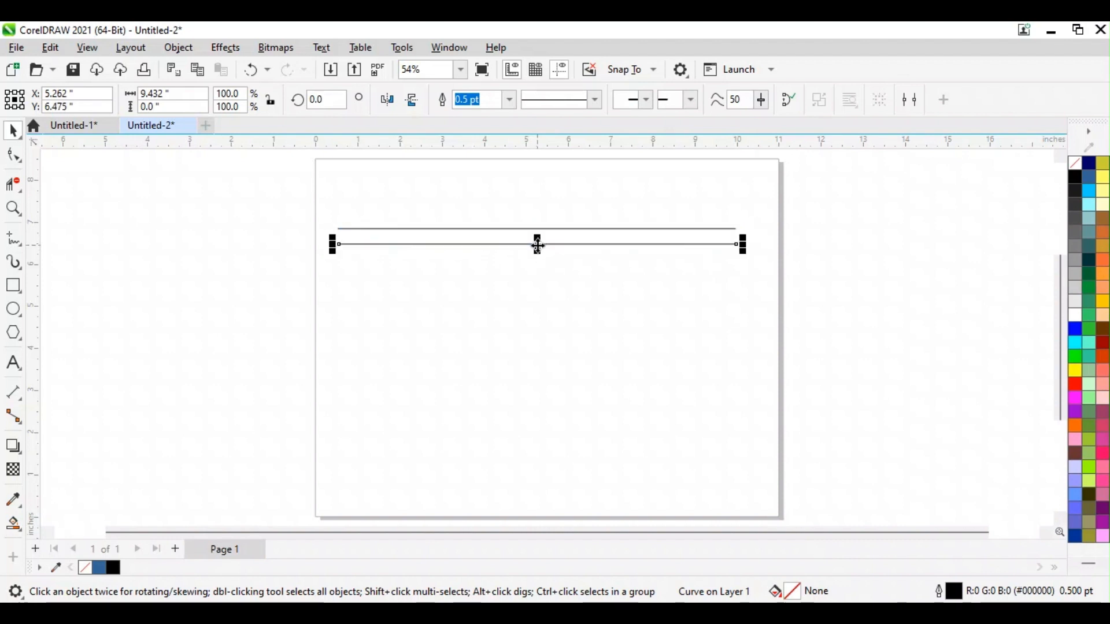
# - Repeat the last line duplication three times to make five evenly spaced horizontal lines
pyautogui.hotkey('ctrl', 'r')
pyautogui.hotkey('ctrl', 'r')
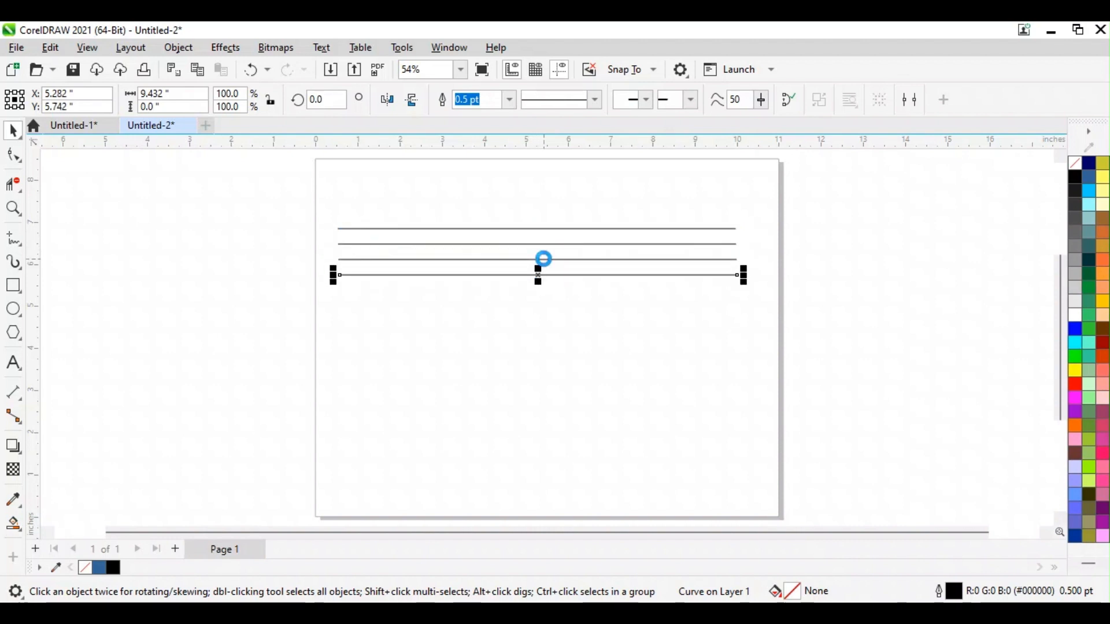
pyautogui.hotkey('ctrl', 'r')
# - Align all five lines horizontally to the page centre
pyautogui.moveTo(299, 185); pyautogui.dragTo(766, 333)
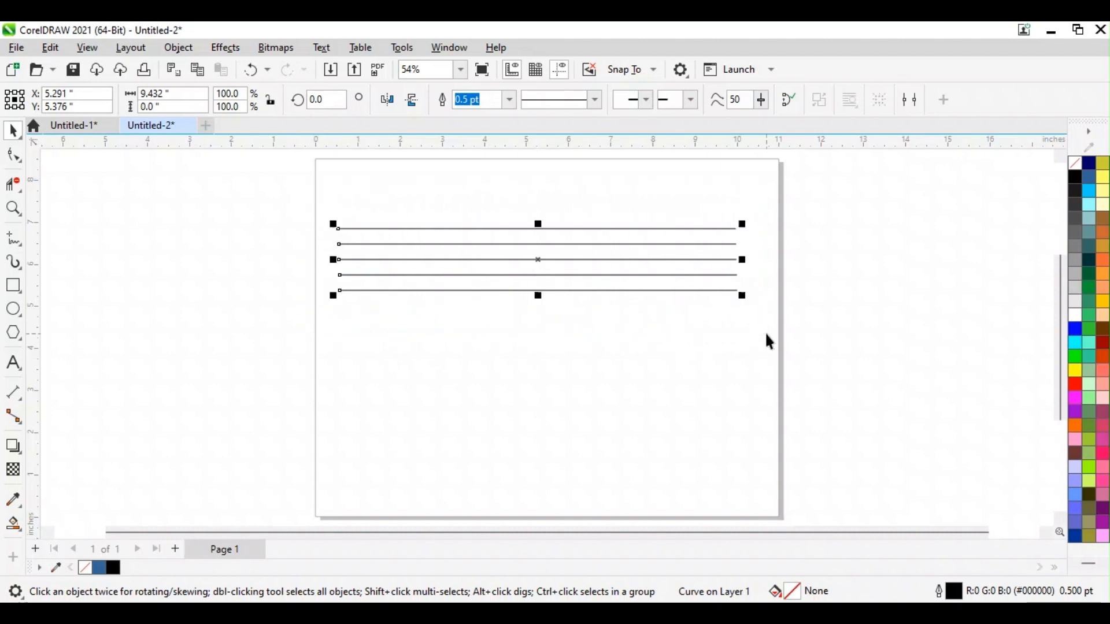
pyautogui.click(912, 100)
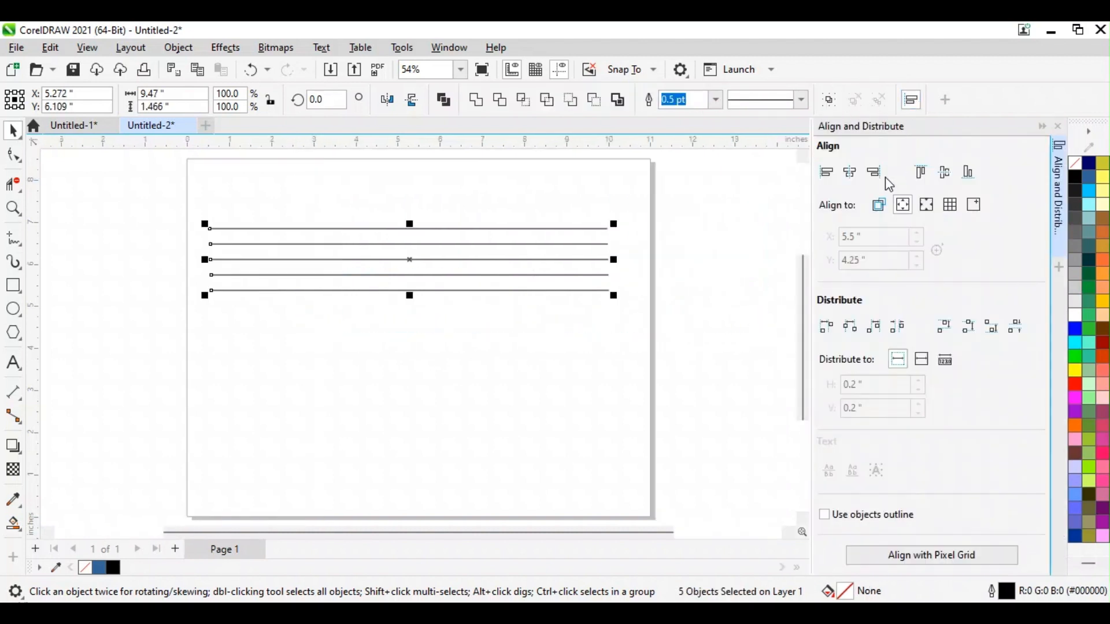
pyautogui.click(849, 172)
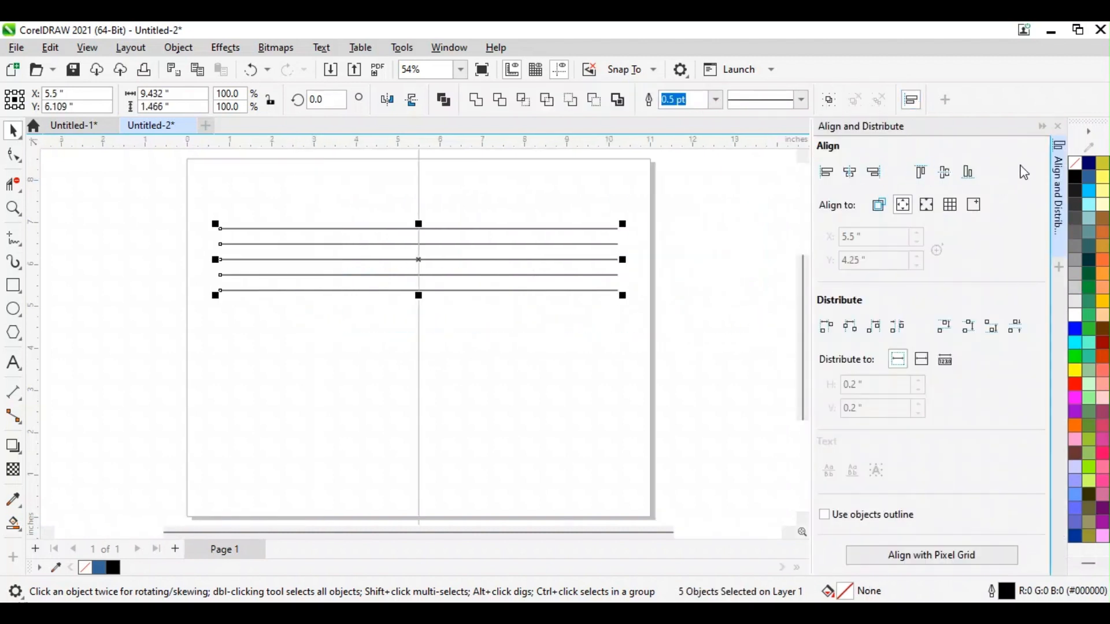
pyautogui.click(1057, 127)
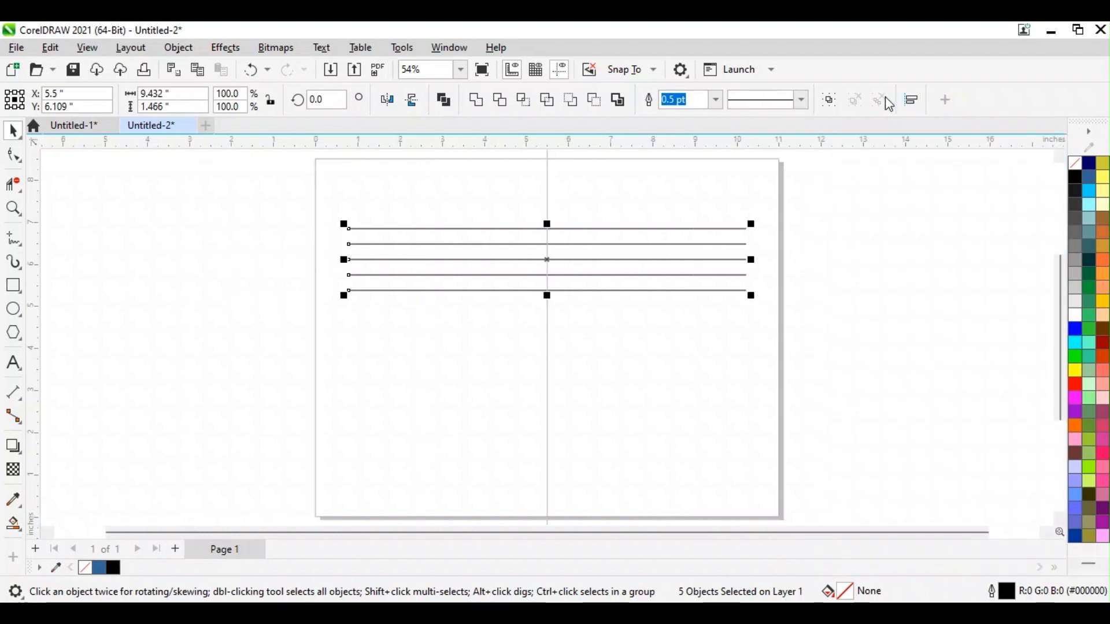
# - Group the five lines and centre the group on the page
pyautogui.click(826, 102)
pyautogui.press('p')
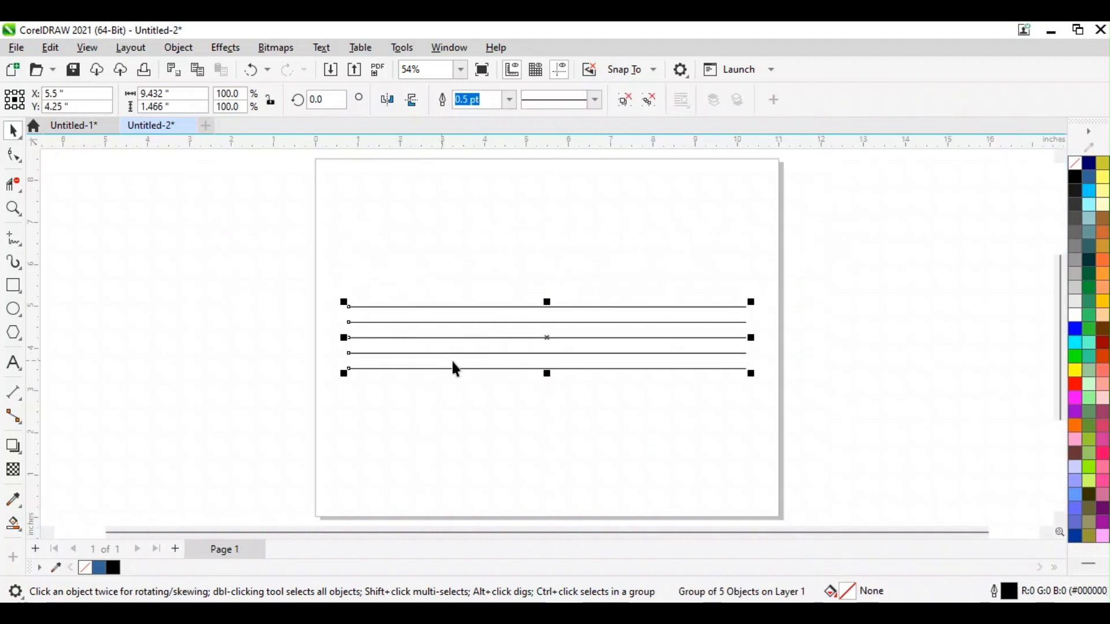
# - Scale the line group proportionally about its centre to about 8.1 inches wide
pyautogui.click(541, 338)
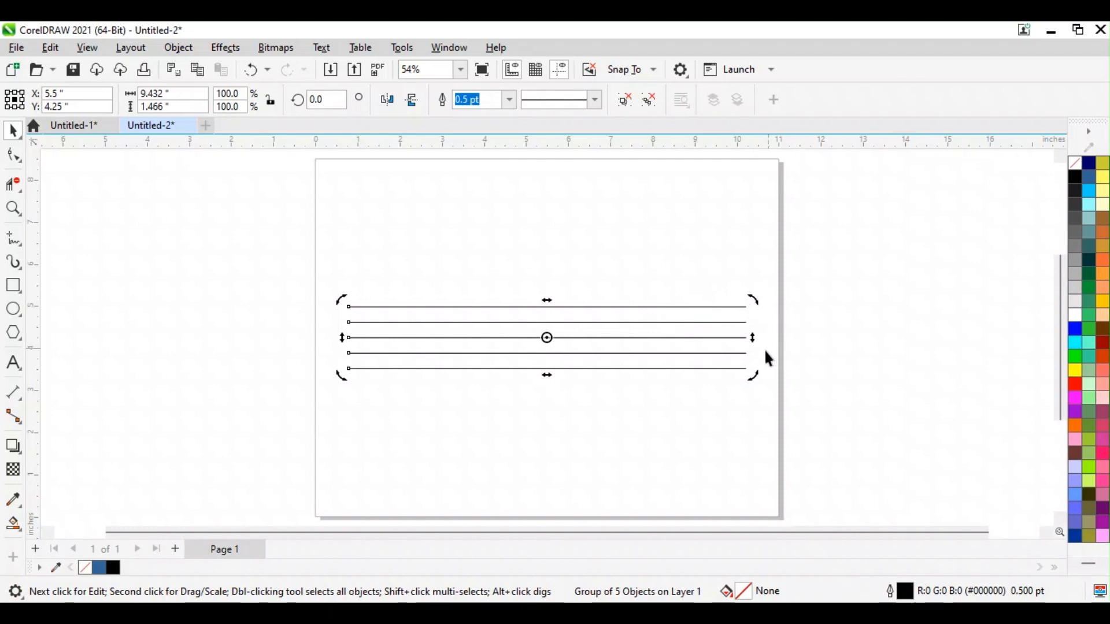
pyautogui.click(775, 375)
pyautogui.moveTo(738, 427); pyautogui.dragTo(772, 411)
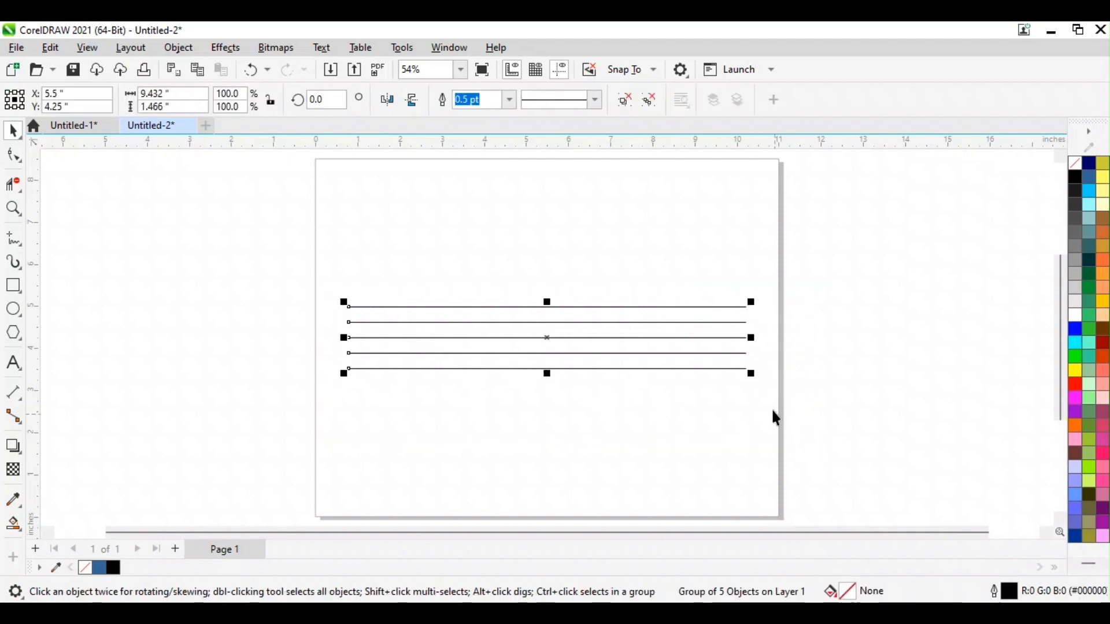
pyautogui.moveTo(752, 374); pyautogui.dragTo(722, 369)
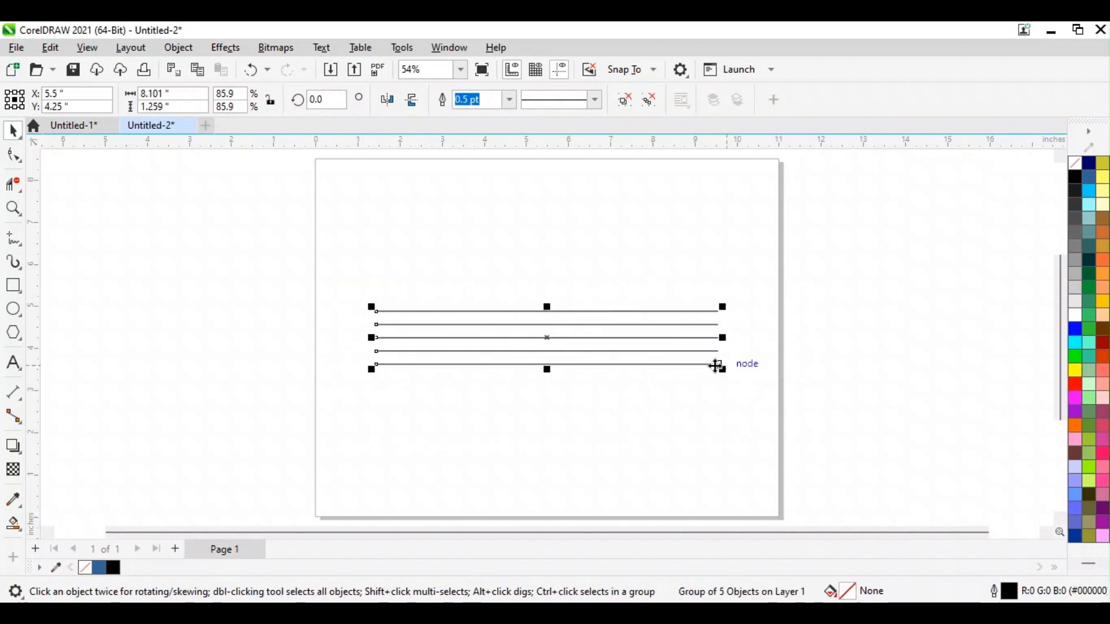
# - Make a rotated copy of the line group about its centre and set the copy's rotation angle to 270 degrees
pyautogui.click(547, 336)
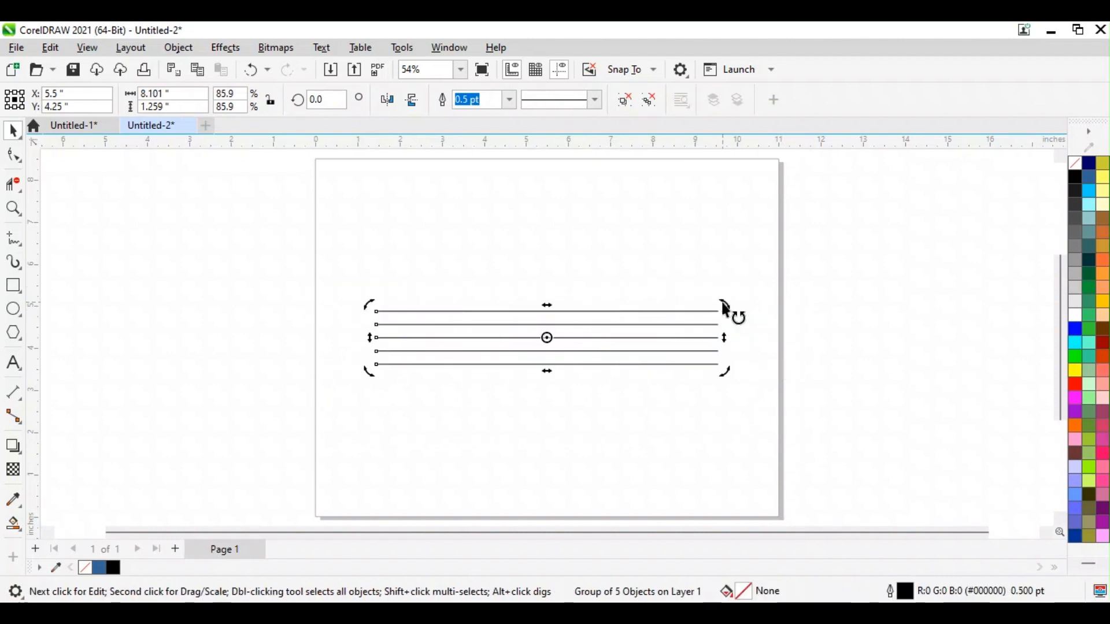
pyautogui.moveTo(726, 308); pyautogui.dragTo(570, 460)
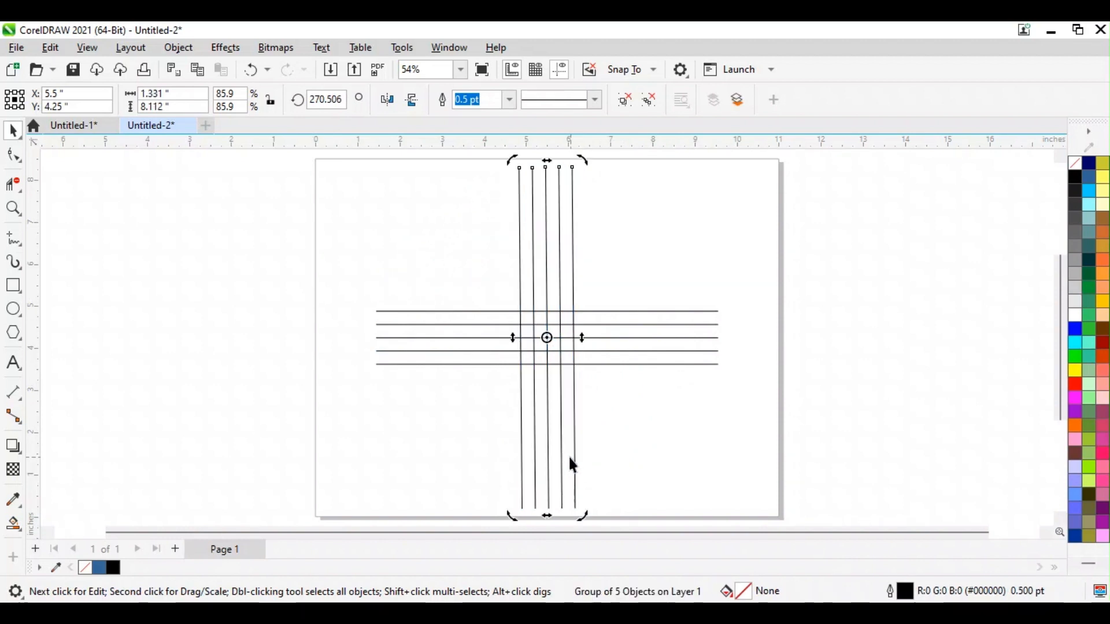
pyautogui.click(327, 100)
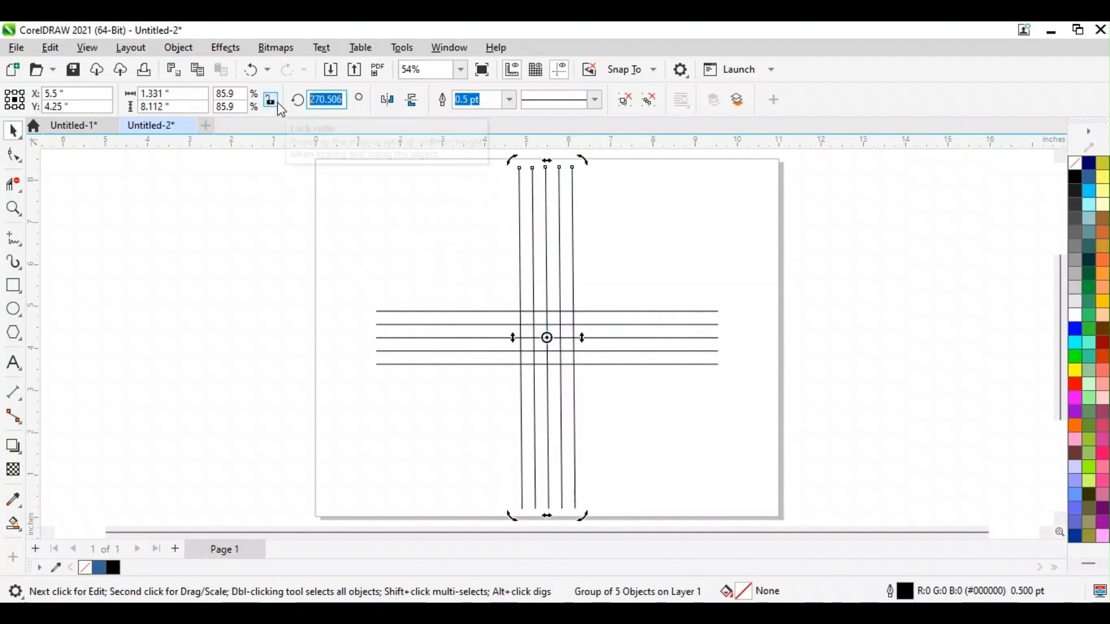
pyautogui.write('270')
pyautogui.press('Return')
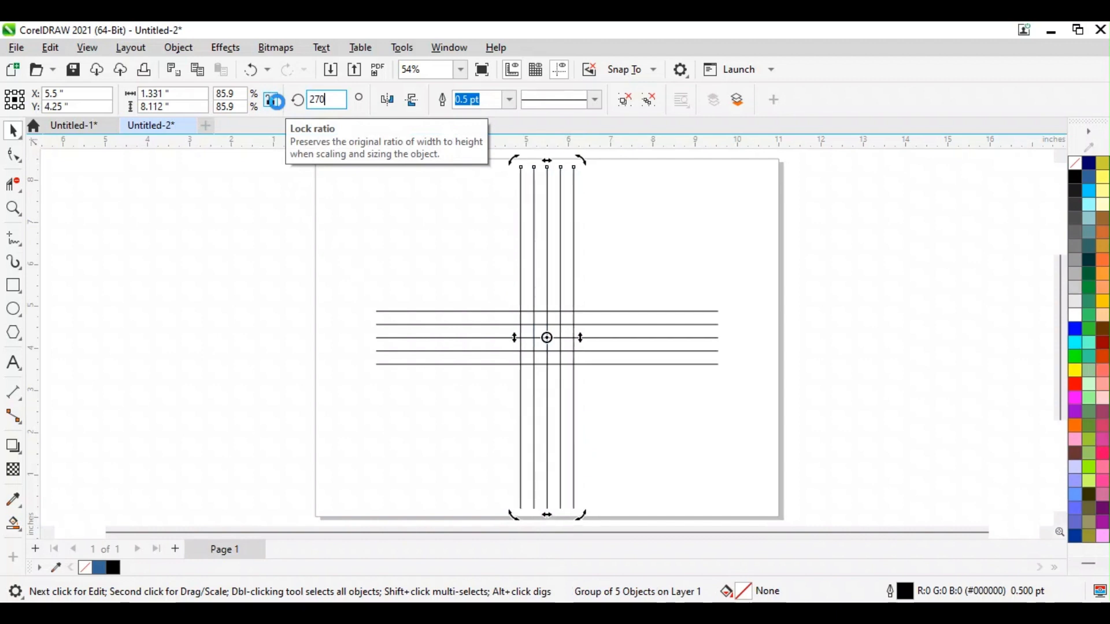
pyautogui.click(921, 329)
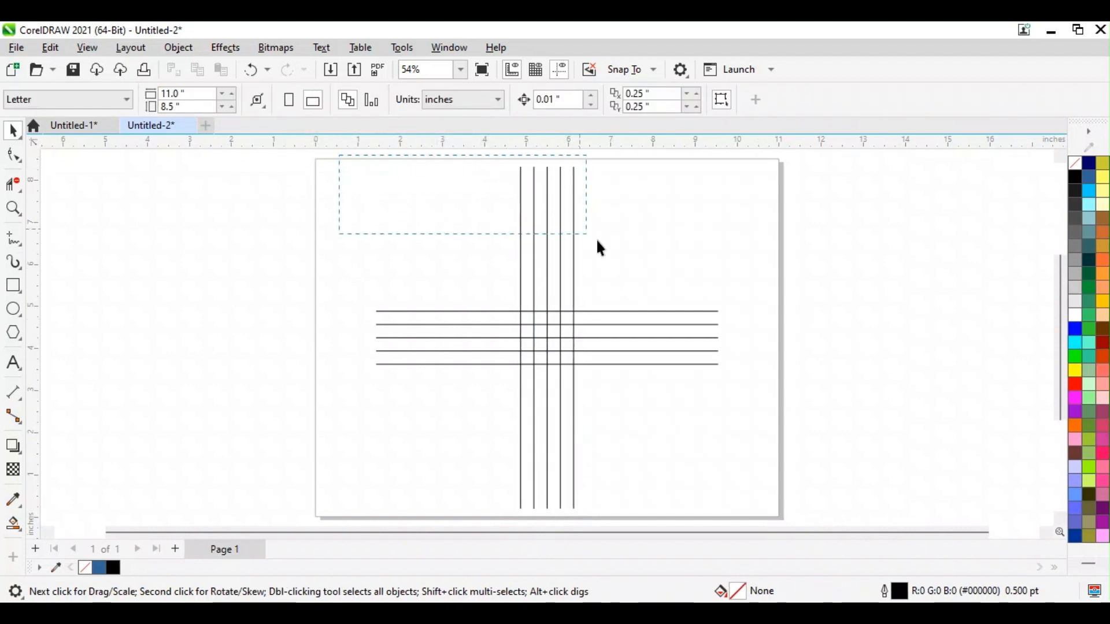
# - Select both line groups and rotate them together to 315 degrees to form a diagonal cross
pyautogui.moveTo(758, 527); pyautogui.dragTo(731, 481)
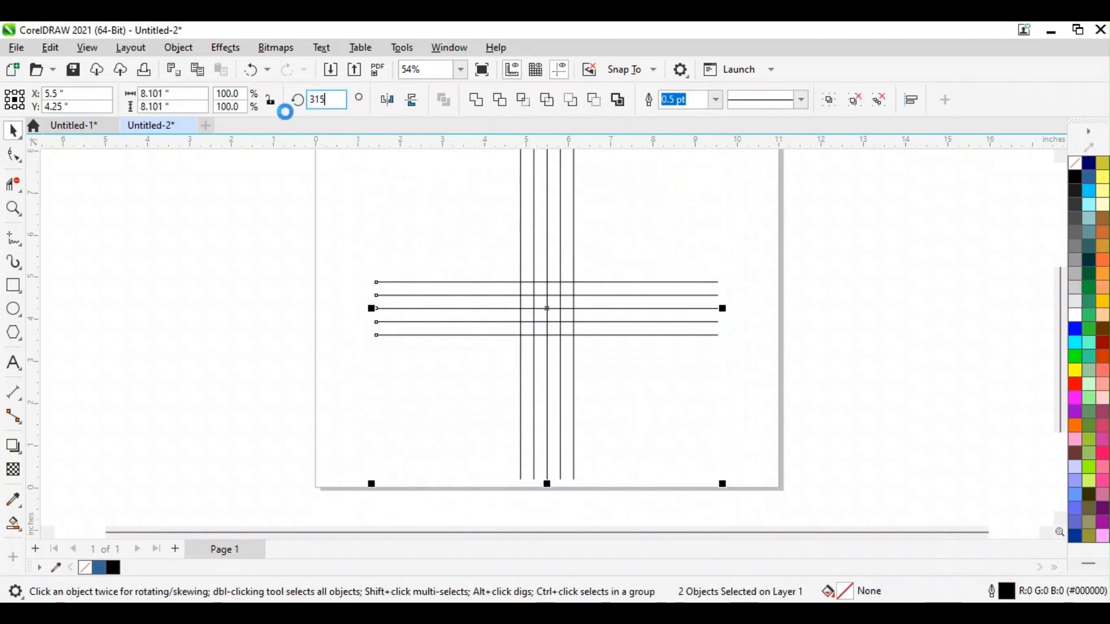
pyautogui.write('315')
pyautogui.press('Return')
pyautogui.scroll(-2, 705, 161)
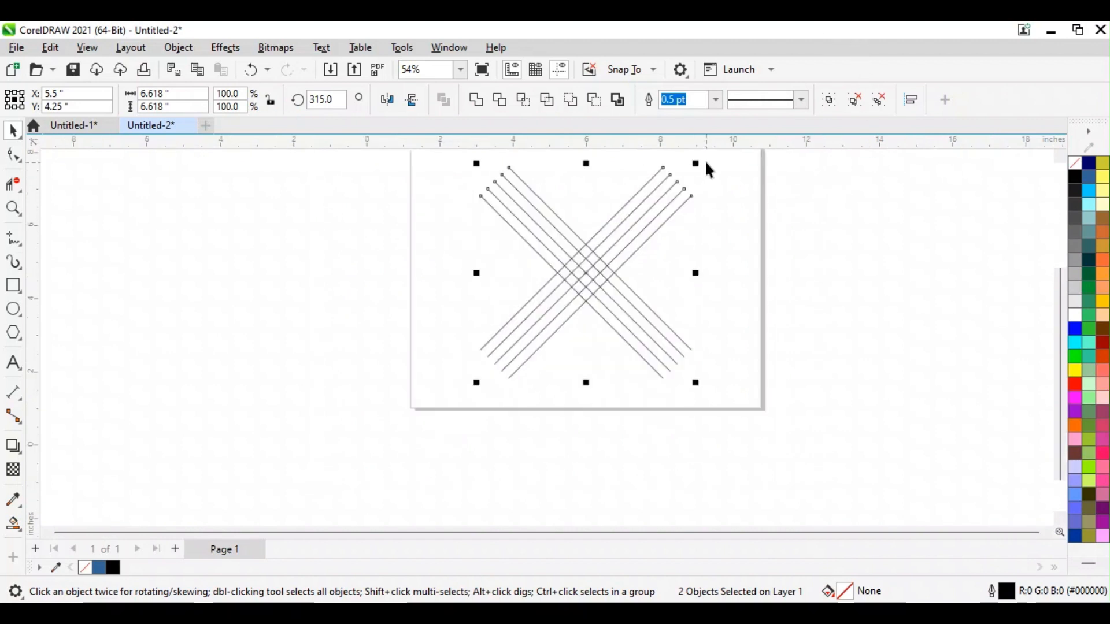
# - Scale both crossed line groups down slightly about their common centre
pyautogui.click(461, 69)
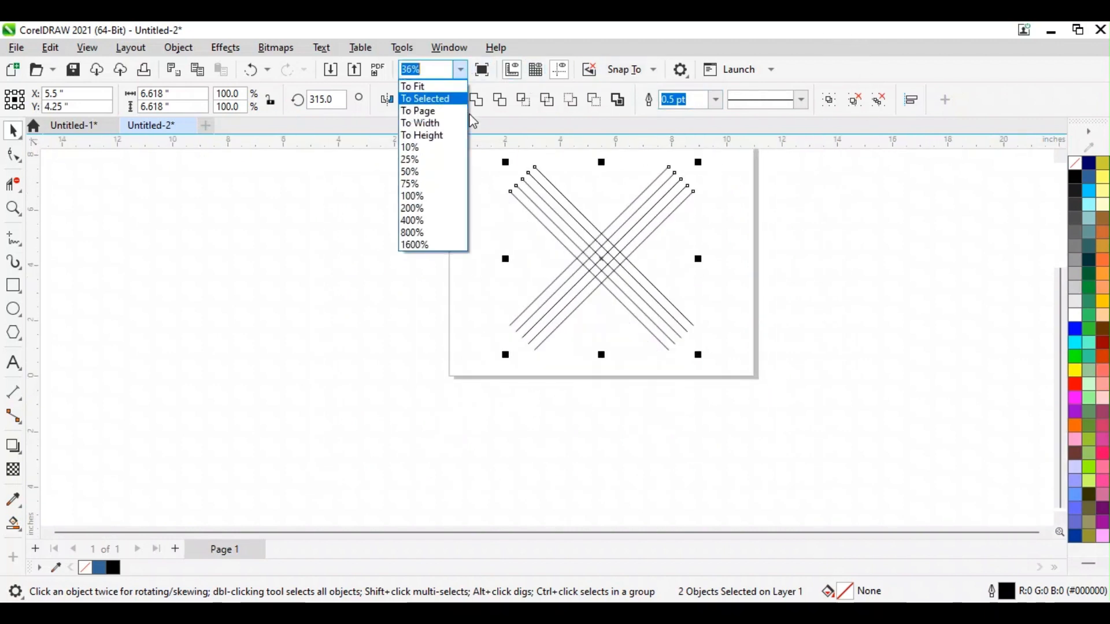
pyautogui.click(426, 99)
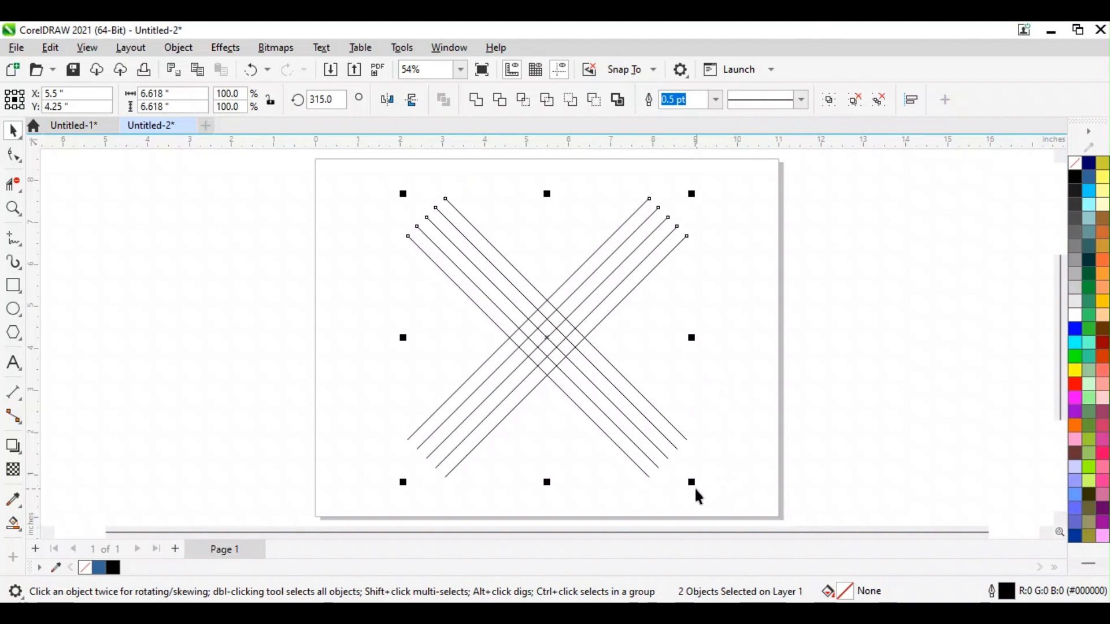
pyautogui.moveTo(692, 482); pyautogui.dragTo(675, 461)
pyautogui.click(518, 394)
# - Draw a six-sided polygon about 1.34 by 1.54 inches outward from the centre of the crossing lines, reaching the outermost intersections
pyautogui.scroll(1, 505, 383)
pyautogui.scroll(3, 553, 355)
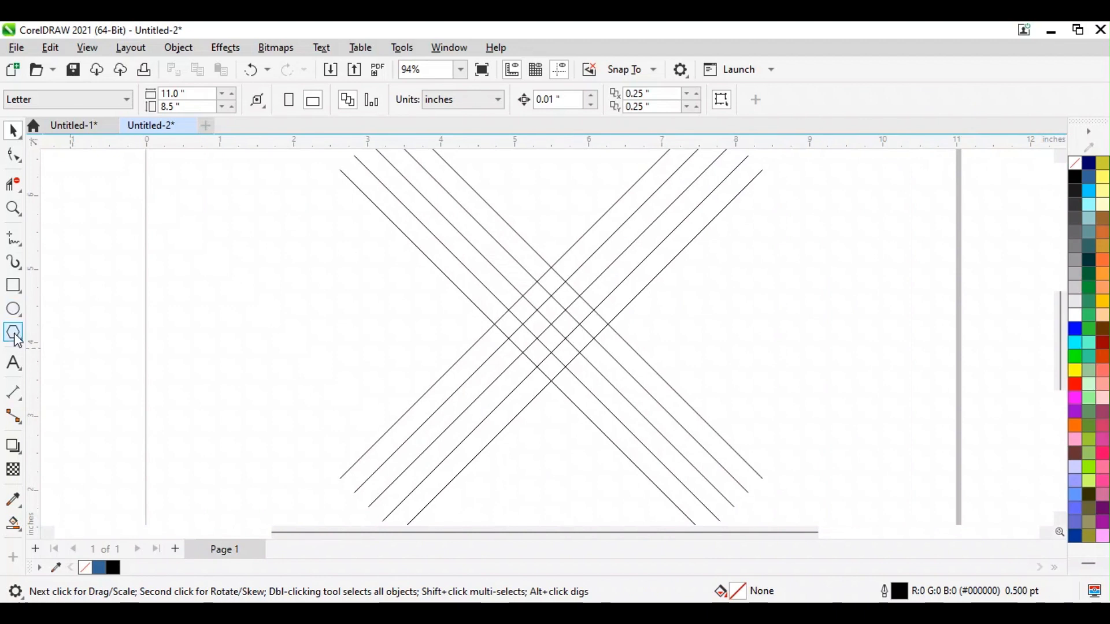
pyautogui.click(13, 333)
pyautogui.scroll(1, 563, 319)
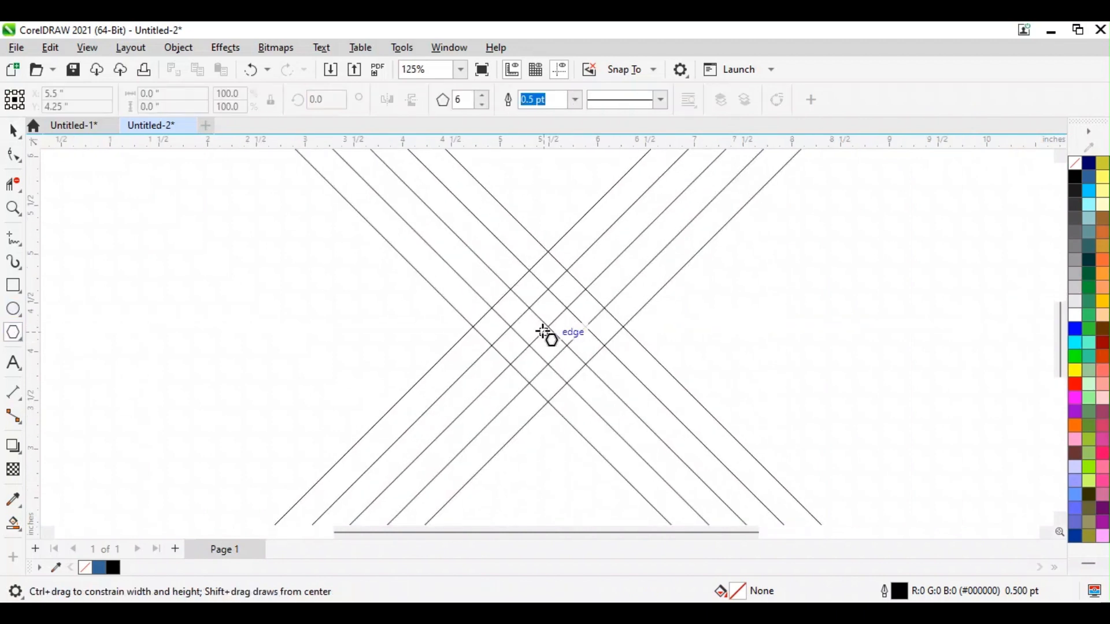
pyautogui.scroll(1, 549, 331)
pyautogui.moveTo(559, 335)
pyautogui.mouseDown()
pyautogui.moveTo(583, 424)
pyautogui.moveTo(553, 430)
pyautogui.mouseUp()
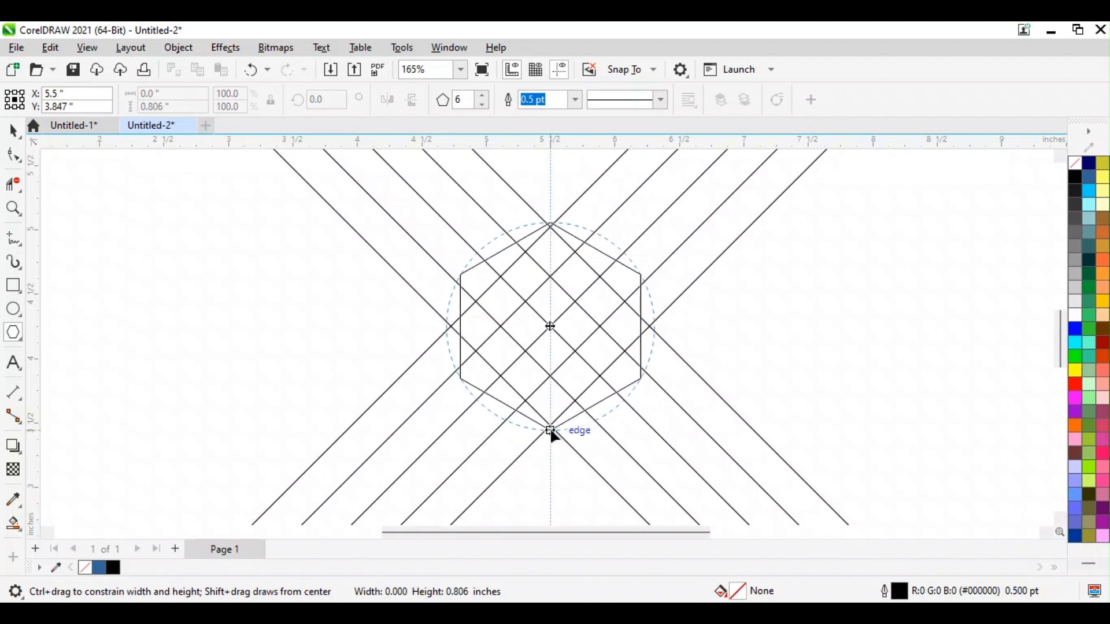
pyautogui.hotkey('ctrl', 'z')
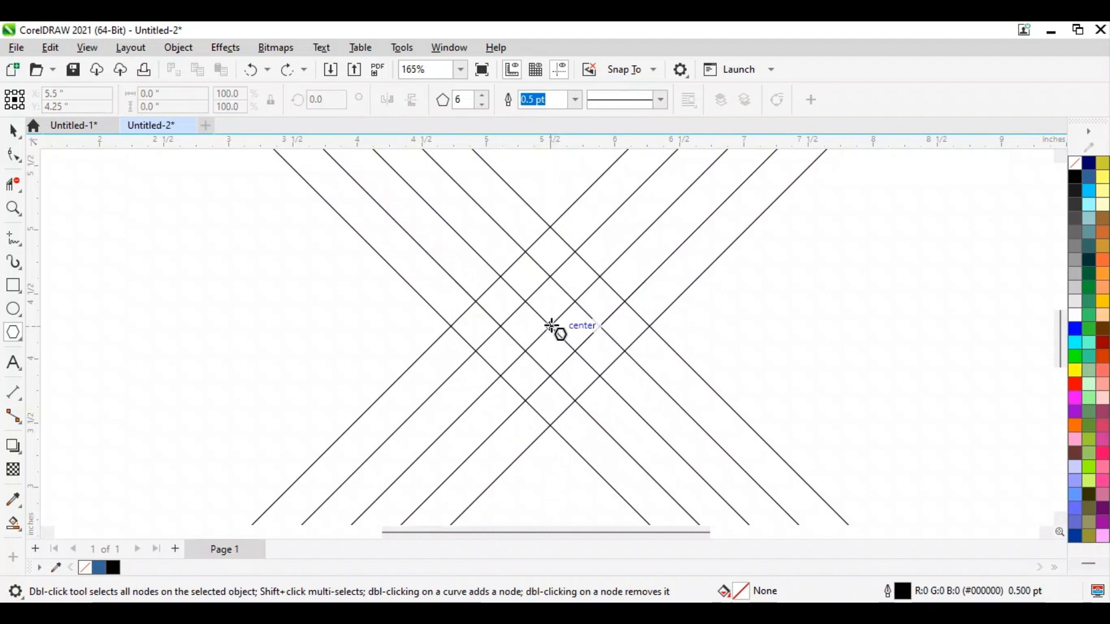
pyautogui.moveTo(550, 327); pyautogui.dragTo(550, 428)
pyautogui.click(13, 130)
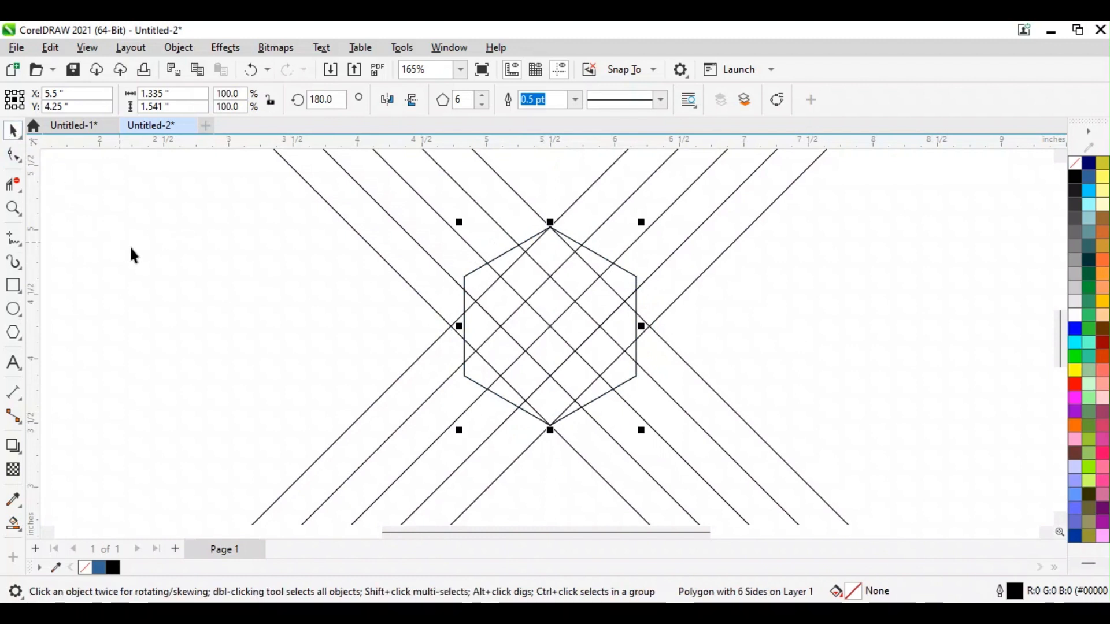
# - Remove the unwanted line segments inside the hexagon's upper and left bands with the Virtual Segment Delete tool
pyautogui.click(12, 185)
pyautogui.scroll(1, 483, 281)
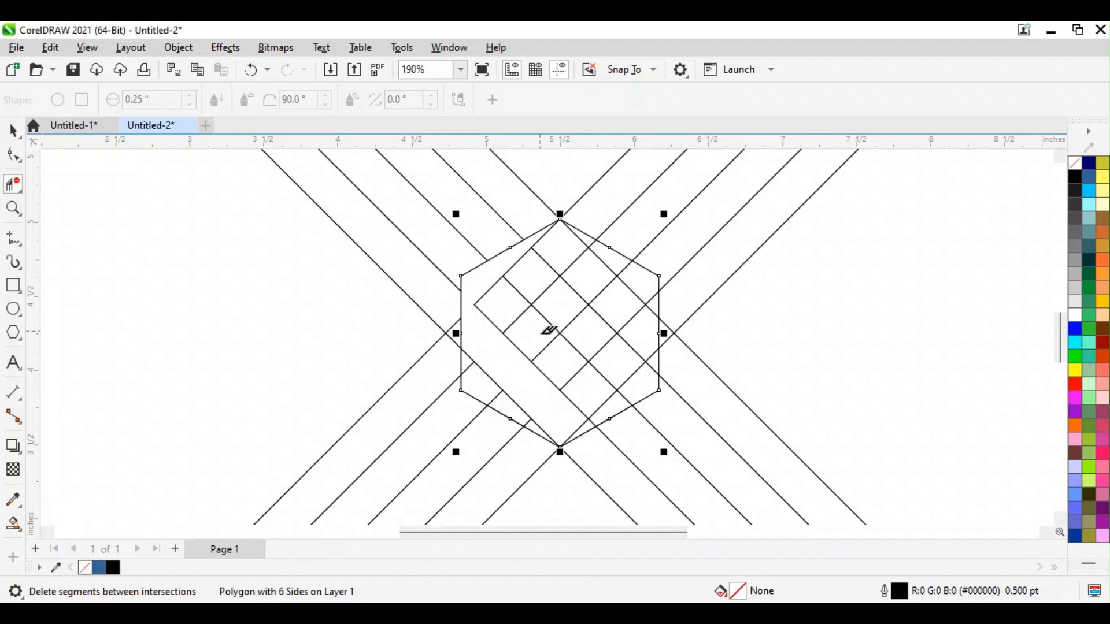
pyautogui.hotkey('ctrl', 'z')
pyautogui.click(522, 289)
pyautogui.click(546, 262)
pyautogui.click(577, 237)
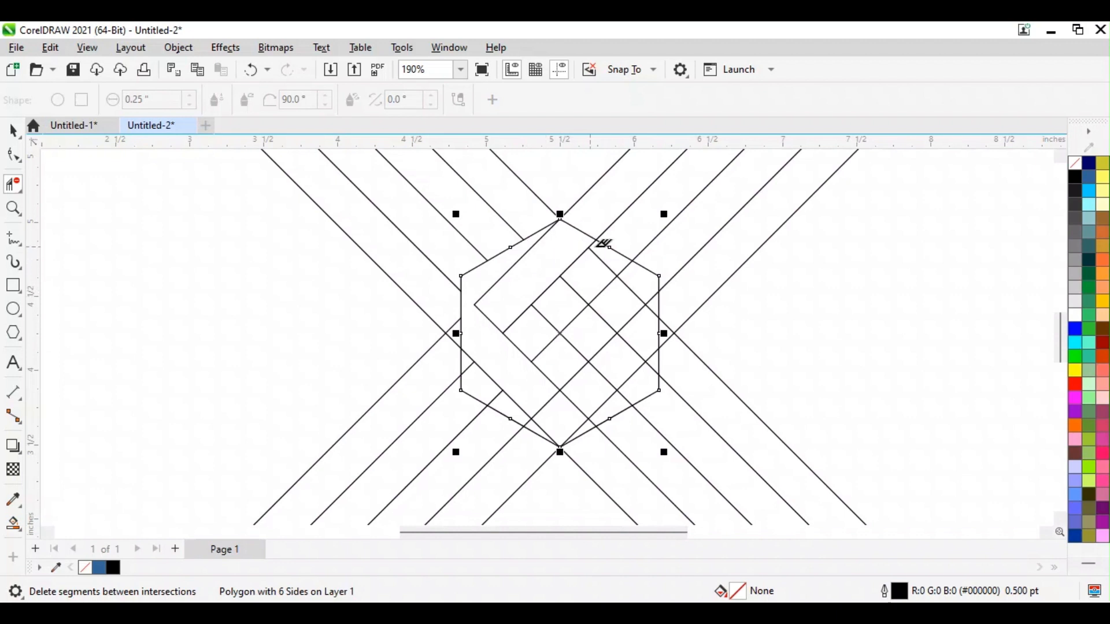
pyautogui.click(596, 237)
pyautogui.hotkey('ctrl', 'z')
pyautogui.click(598, 241)
pyautogui.click(13, 130)
pyautogui.click(865, 365)
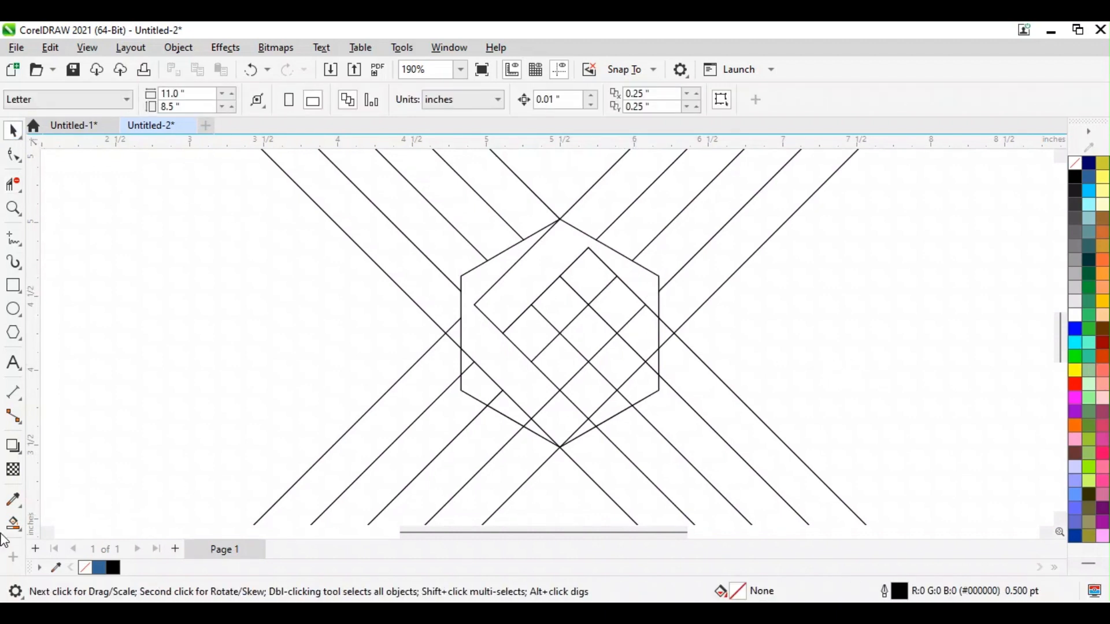
# - Fill the upper and left bands inside the hexagon with blue #336699 using Smart Fill
pyautogui.click(13, 523)
pyautogui.click(69, 542)
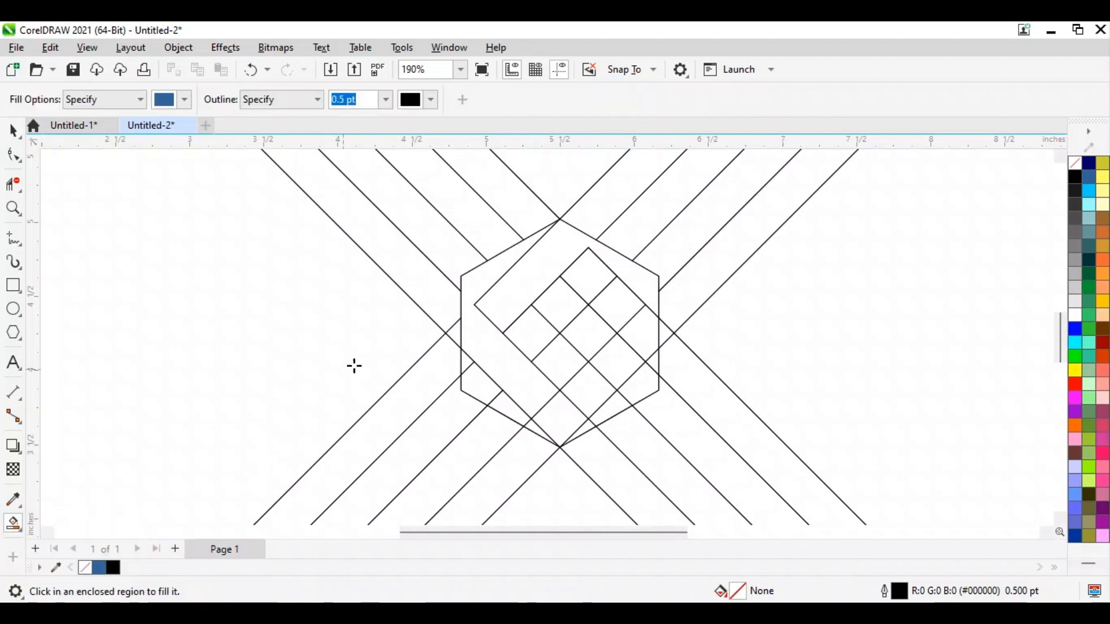
pyautogui.click(524, 284)
pyautogui.click(479, 286)
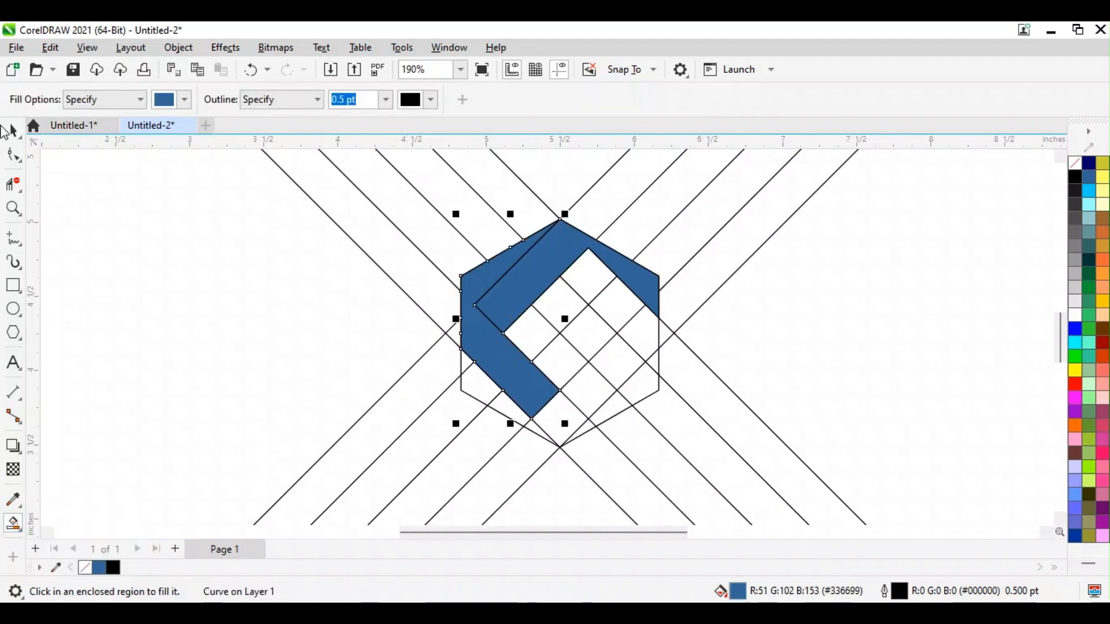
pyautogui.click(14, 130)
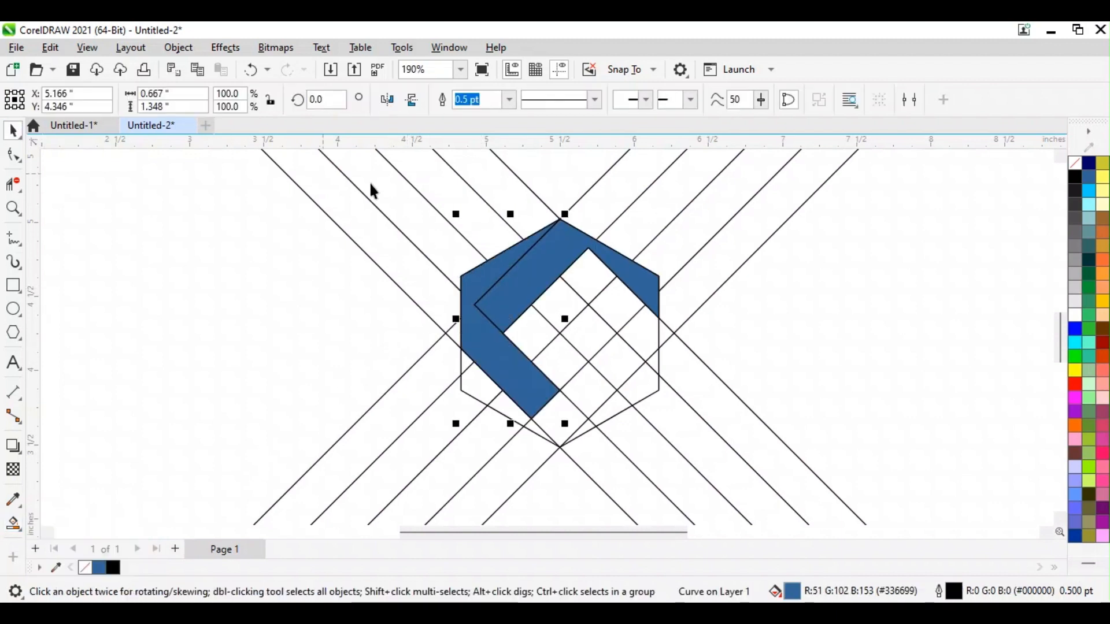
pyautogui.click(781, 315)
pyautogui.click(528, 300)
pyautogui.keyDown('shift'); pyautogui.click(503, 384); pyautogui.keyUp('shift')
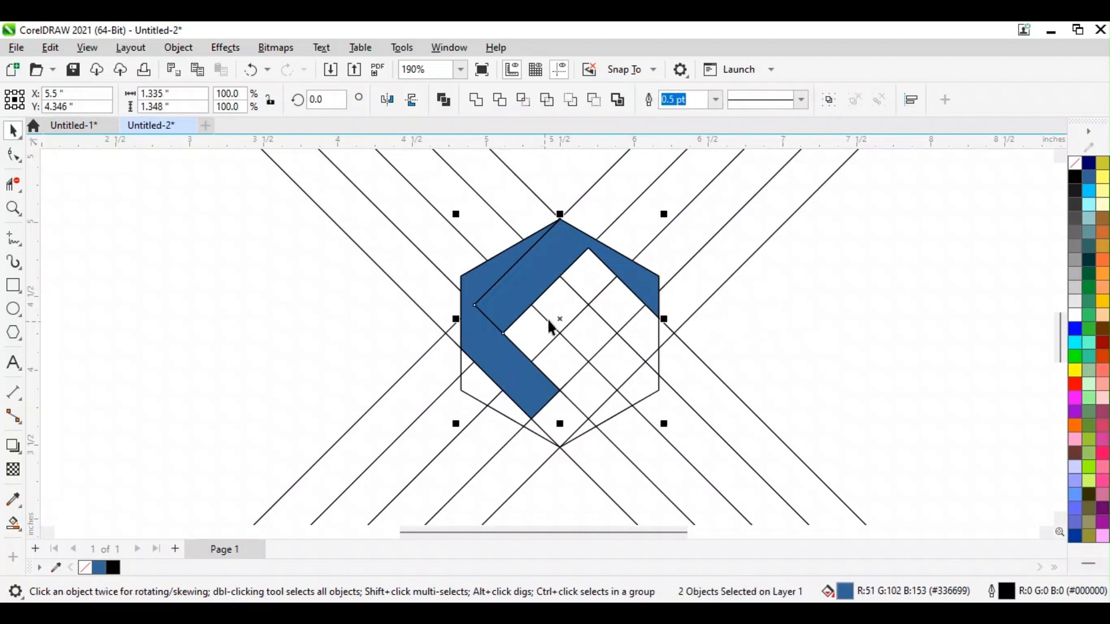
pyautogui.click(560, 321)
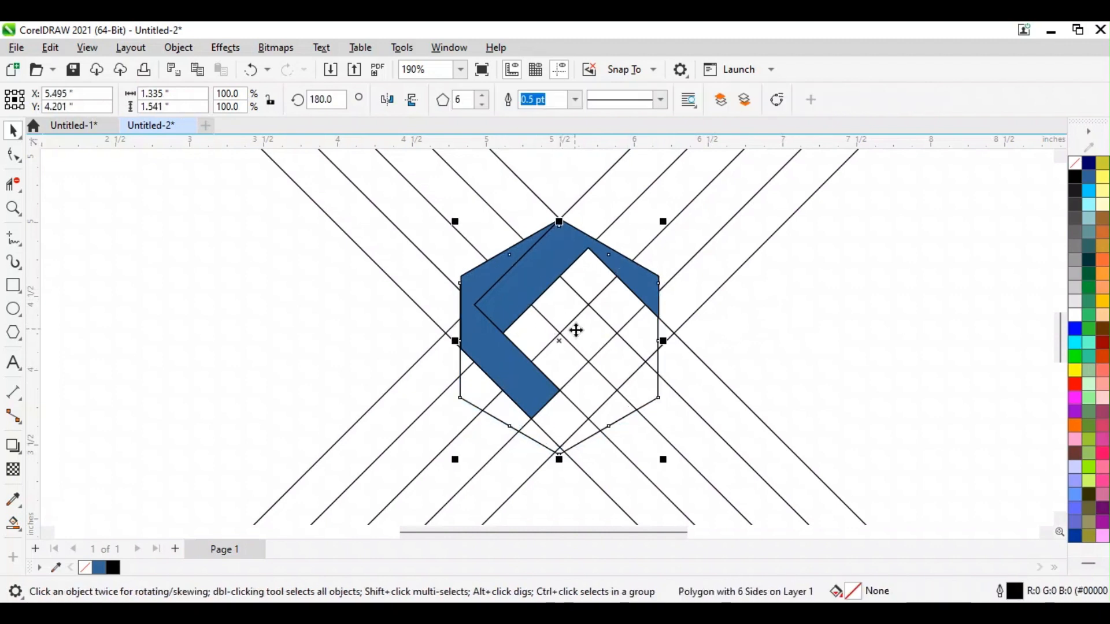
pyautogui.hotkey('ctrl', 'z')
pyautogui.click(709, 311)
# - Make a copy of the two blue shapes rotated 180 degrees about the hexagon's centre
pyautogui.click(552, 264)
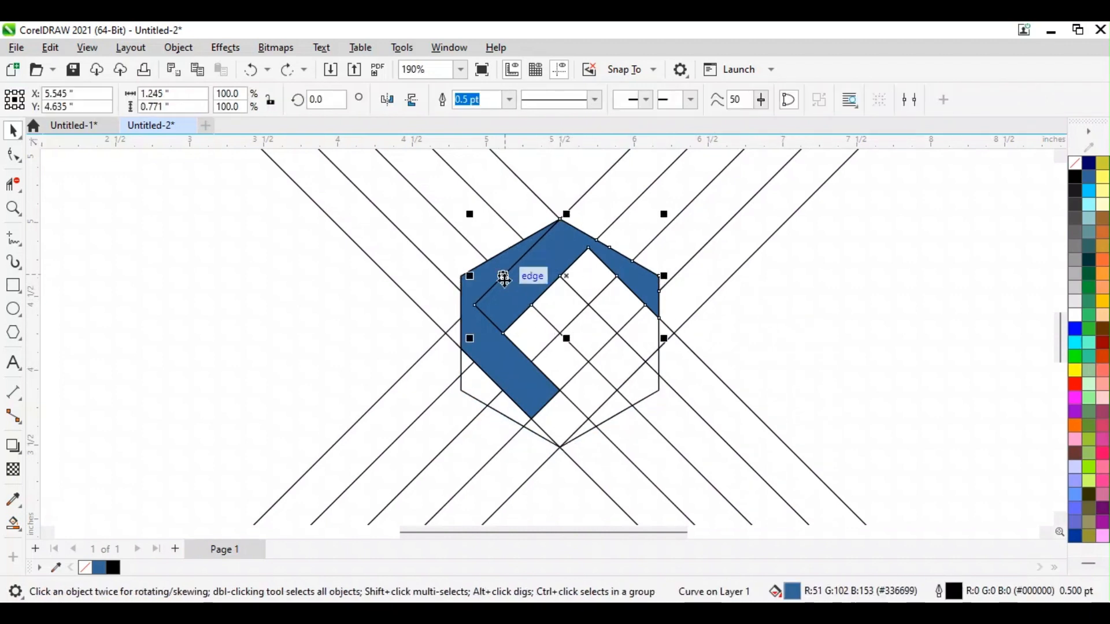
pyautogui.keyDown('shift'); pyautogui.click(505, 362); pyautogui.keyUp('shift')
pyautogui.click(565, 321)
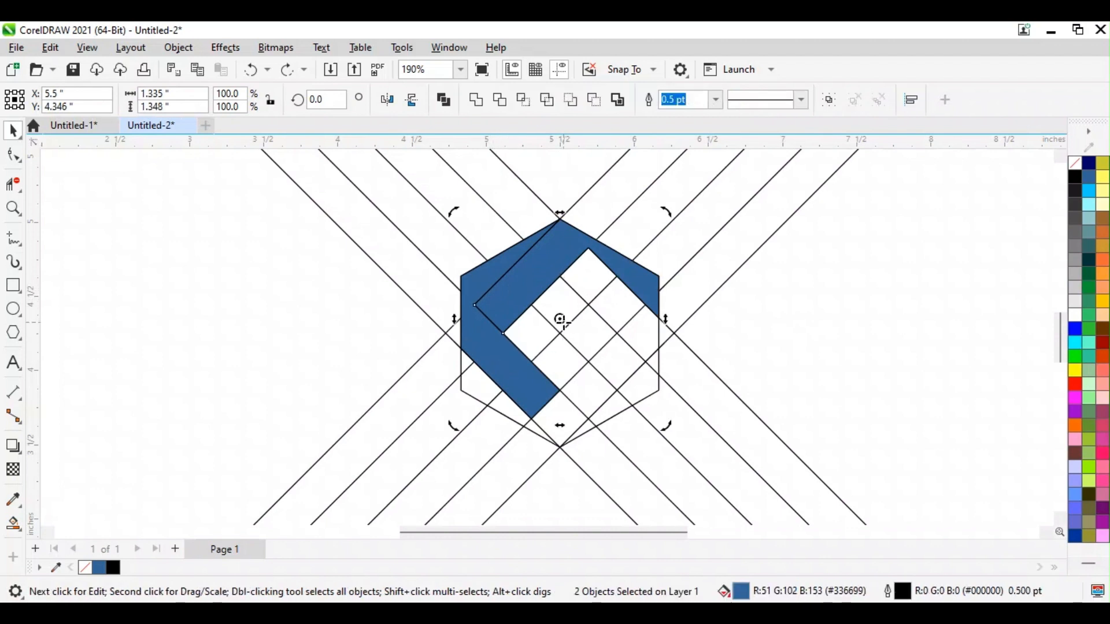
pyautogui.moveTo(559, 319); pyautogui.dragTo(559, 328)
pyautogui.moveTo(667, 216); pyautogui.dragTo(496, 400)
pyautogui.moveTo(342, 102); pyautogui.dragTo(305, 103)
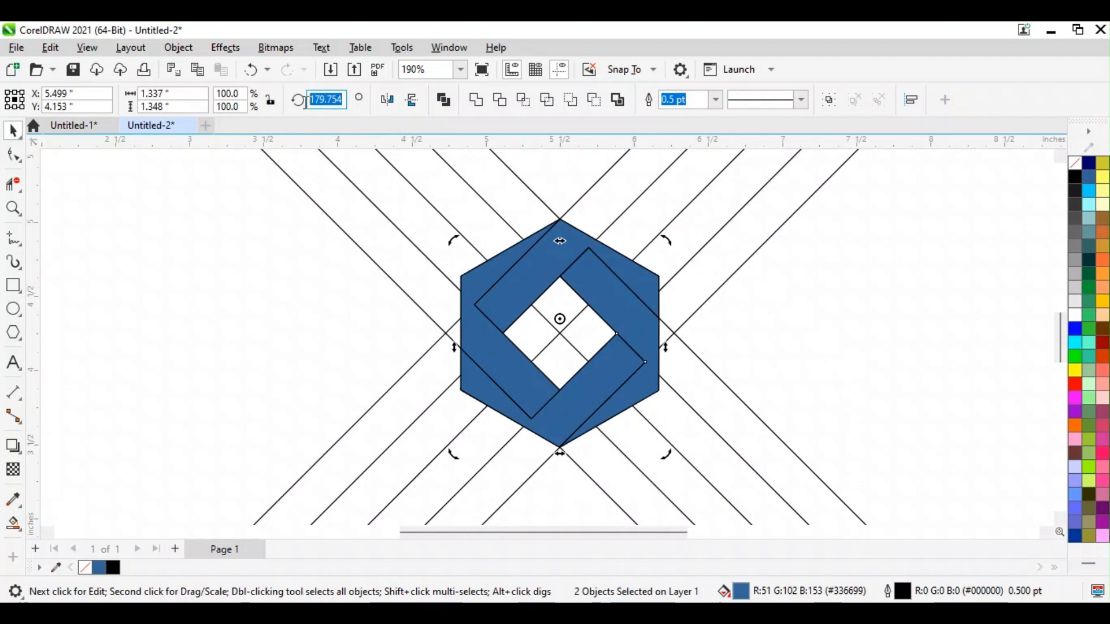
pyautogui.write('180')
pyautogui.press('Return')
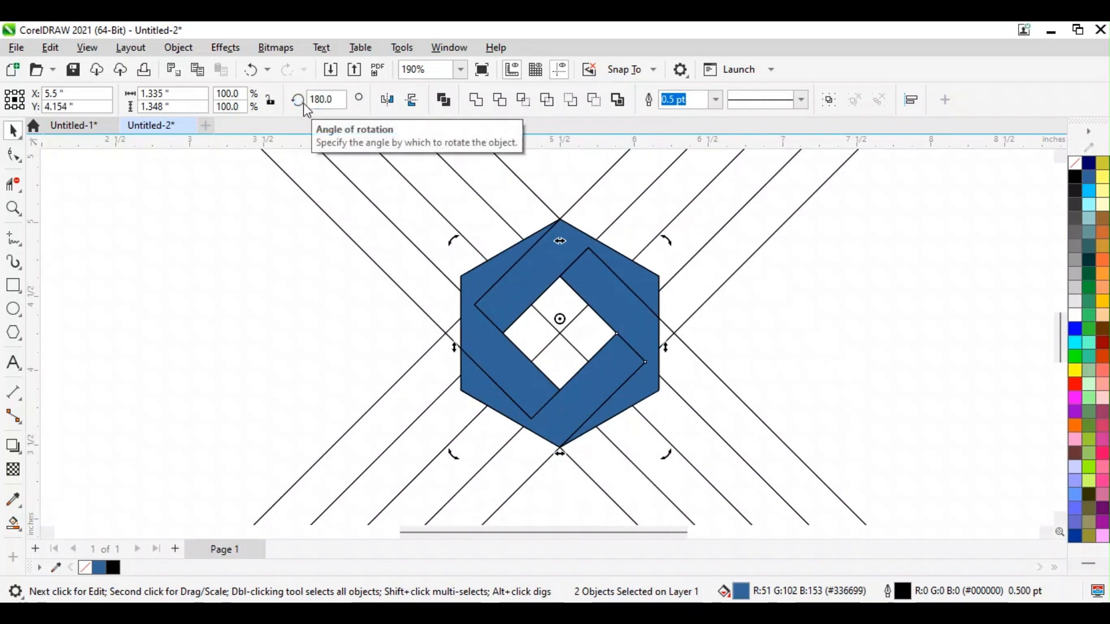
# - Move the five hexagon logo shapes off the page beside it and delete the construction lines left behind
pyautogui.click(726, 362)
pyautogui.scroll(-2, 639, 372)
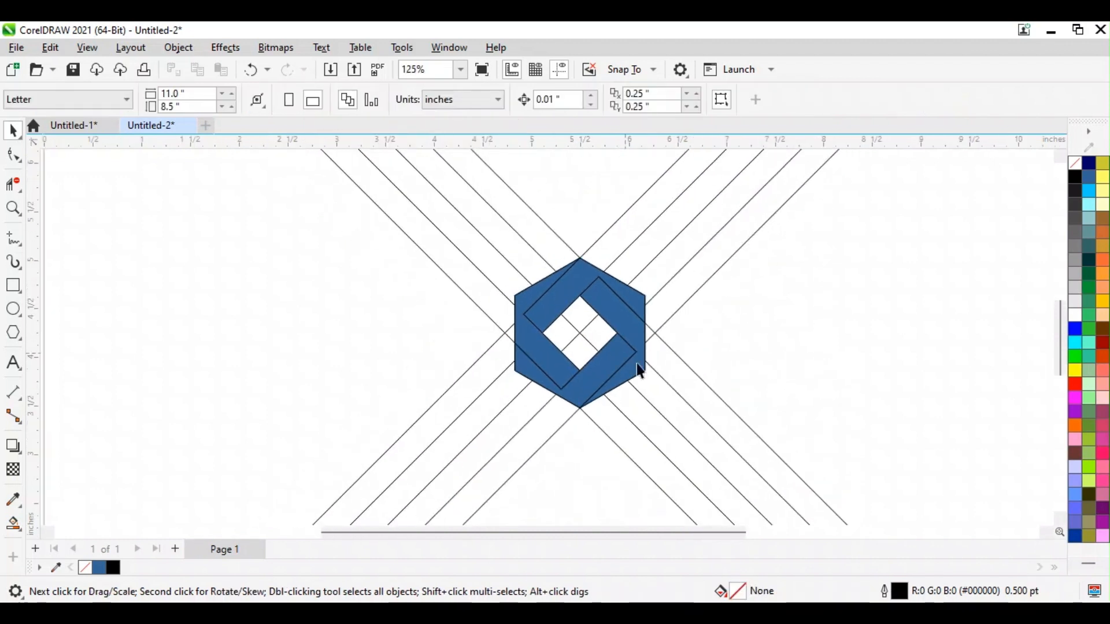
pyautogui.moveTo(894, 391); pyautogui.dragTo(475, 270)
pyautogui.moveTo(958, 466); pyautogui.dragTo(556, 416)
pyautogui.moveTo(484, 261); pyautogui.dragTo(482, 254)
pyautogui.scroll(-3, 520, 295)
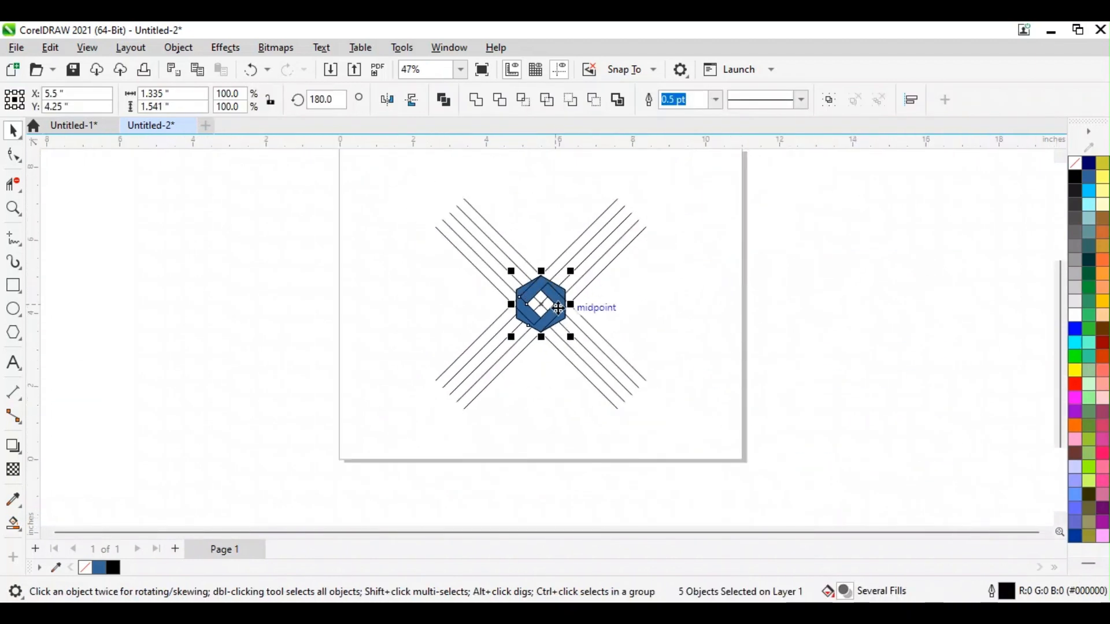
pyautogui.moveTo(545, 306); pyautogui.dragTo(803, 310)
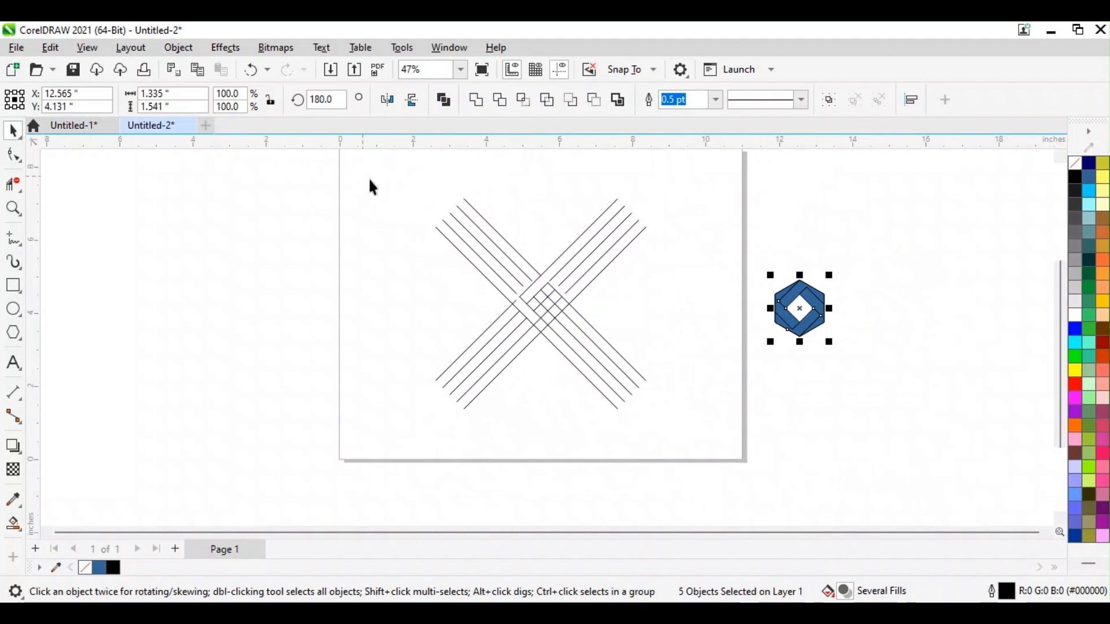
pyautogui.moveTo(376, 176); pyautogui.dragTo(688, 452)
pyautogui.press('Delete')
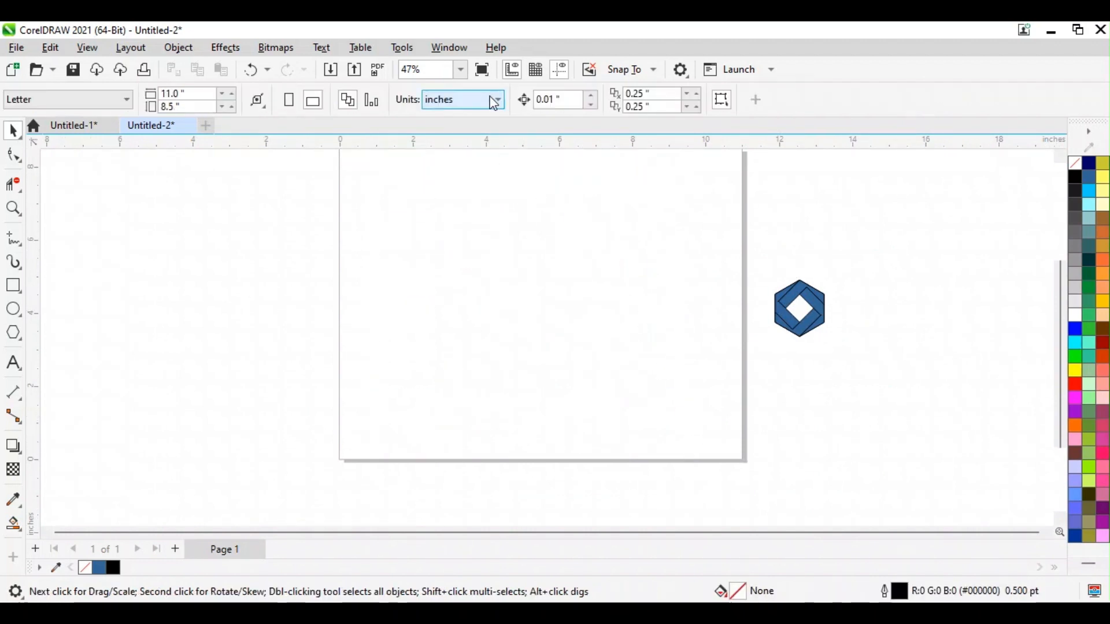
# - Enlarge the hexagon logo to about 4.38 by 5.06 inches, place it near the page's centre and fit the page in view
pyautogui.moveTo(853, 361); pyautogui.dragTo(884, 404)
pyautogui.moveTo(800, 309); pyautogui.dragTo(546, 286)
pyautogui.click(461, 70)
pyautogui.click(456, 135)
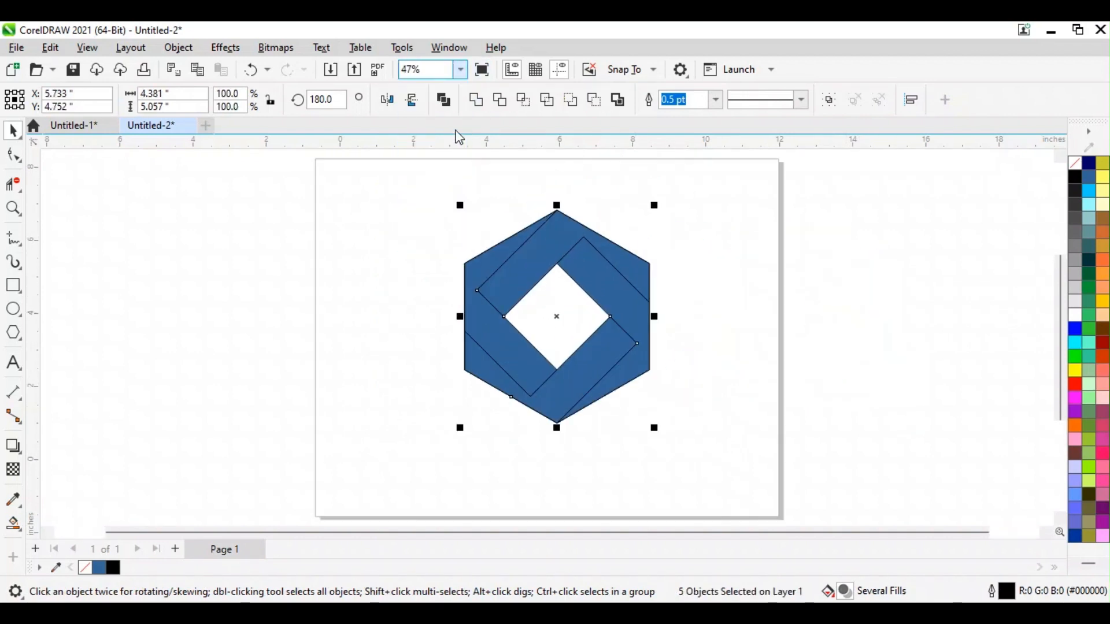
pyautogui.click(764, 318)
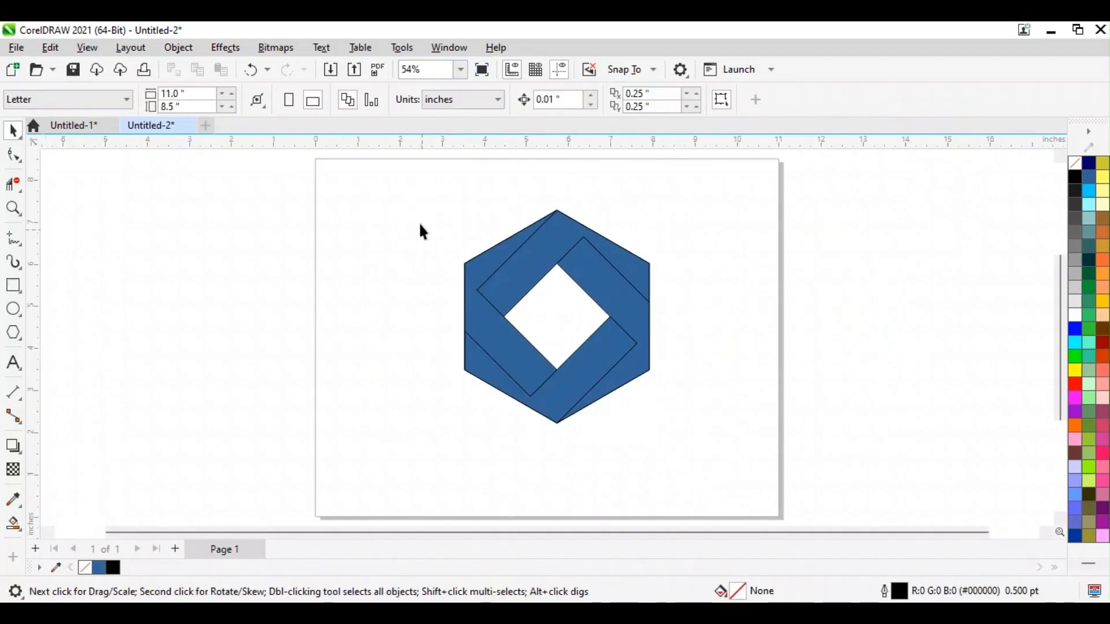
# - Convert all five logo shapes to curves, show their nodes for editing and open the Corners options
pyautogui.moveTo(422, 231); pyautogui.dragTo(697, 428)
pyautogui.rightClick(614, 266)
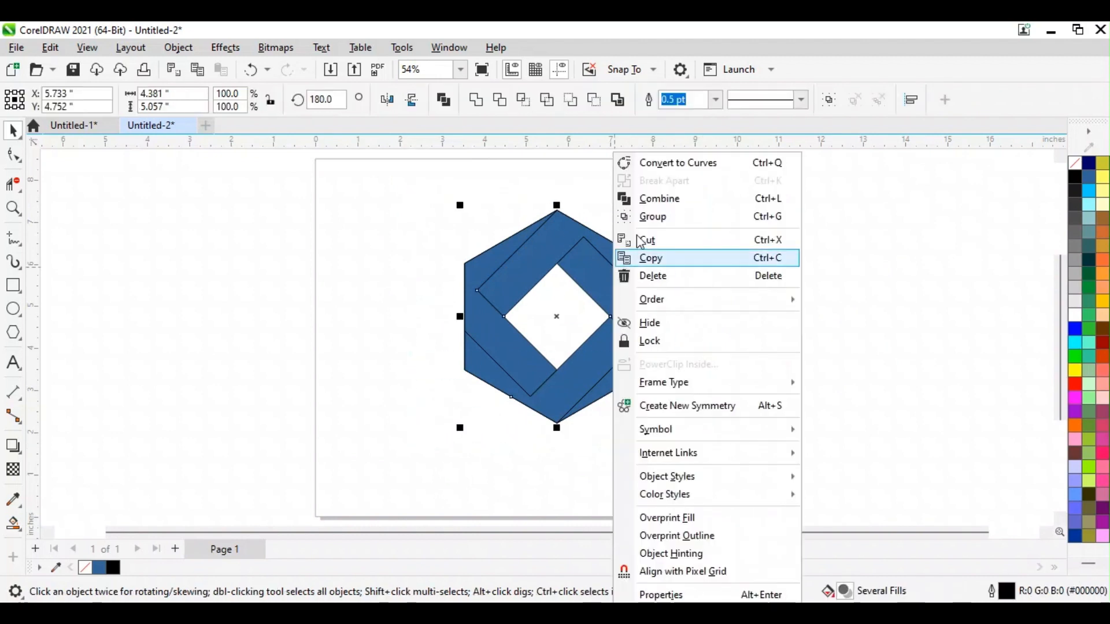
pyautogui.click(668, 166)
pyautogui.click(14, 156)
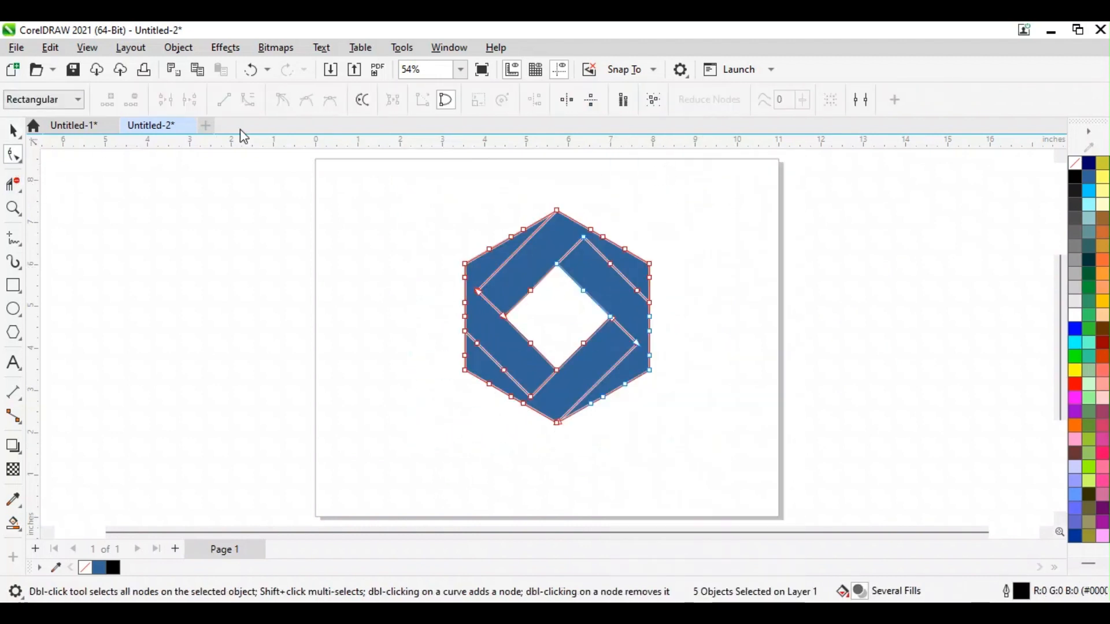
pyautogui.click(449, 49)
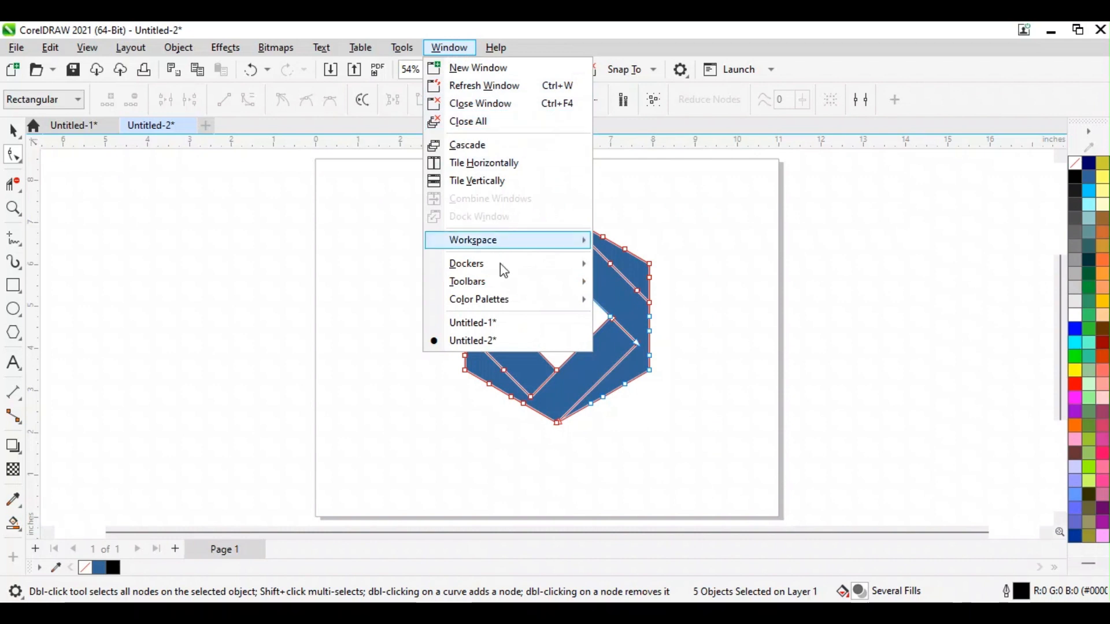
pyautogui.moveTo(496, 271)
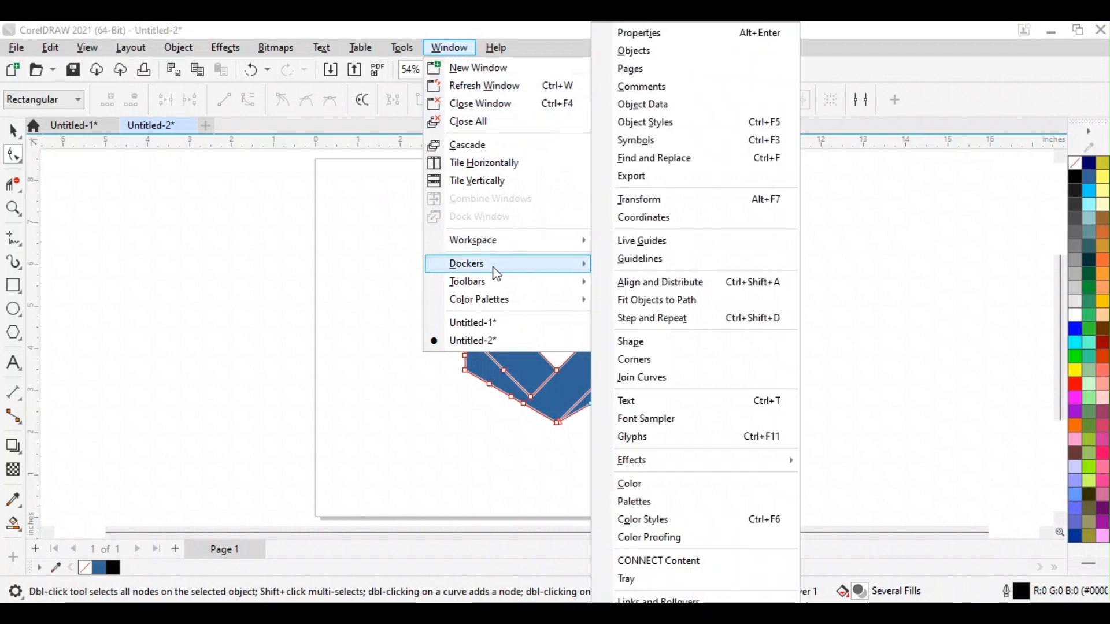
pyautogui.click(671, 359)
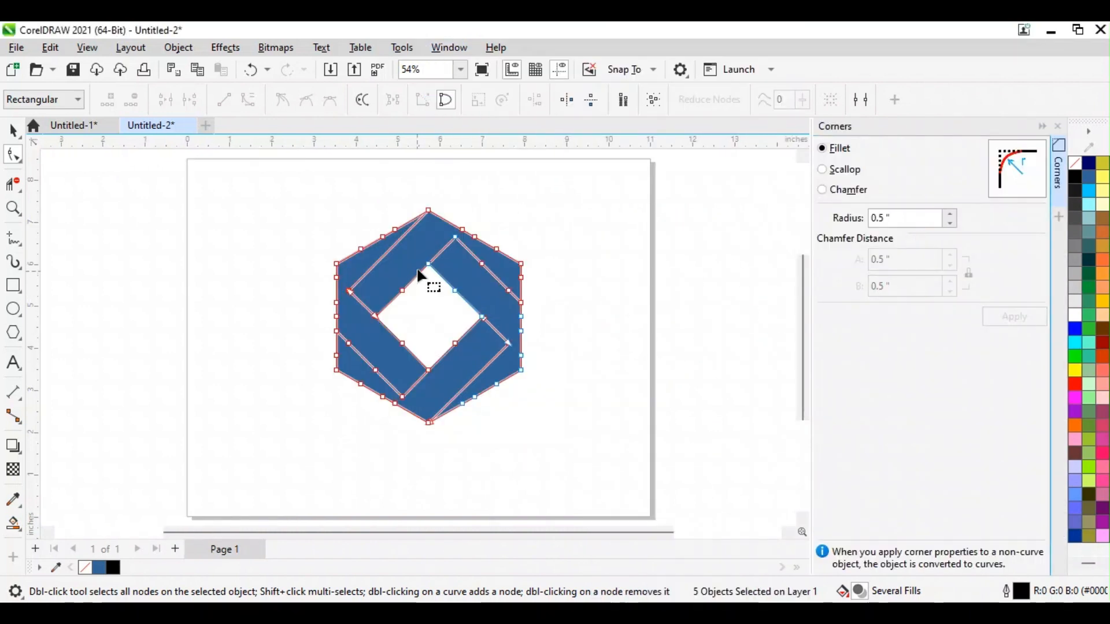
# - Fillet the inner interlocking outline's top corner on both adjoining shapes and the hexagon's upper-right corner with a 0.5 inch radius
pyautogui.click(455, 237)
pyautogui.click(1011, 316)
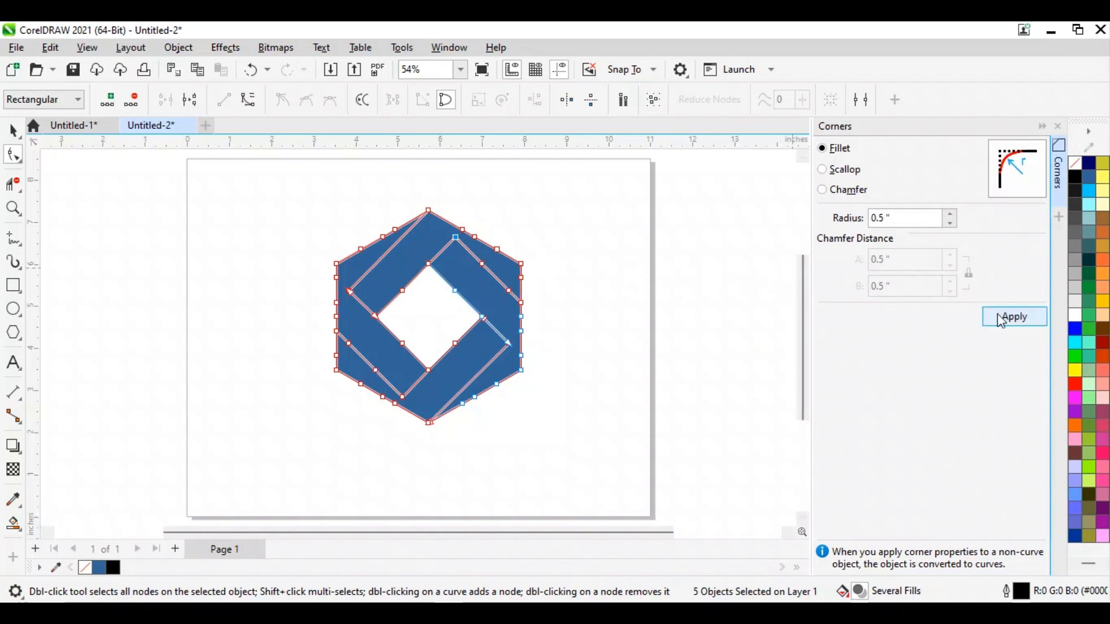
pyautogui.click(456, 239)
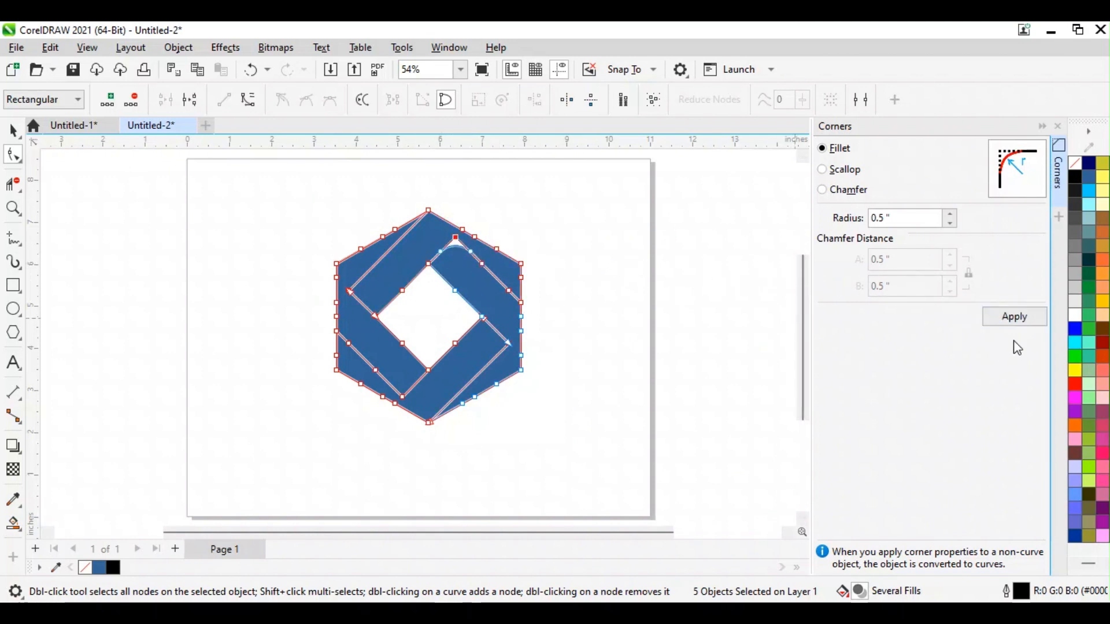
pyautogui.click(1012, 317)
pyautogui.click(522, 265)
pyautogui.click(1018, 317)
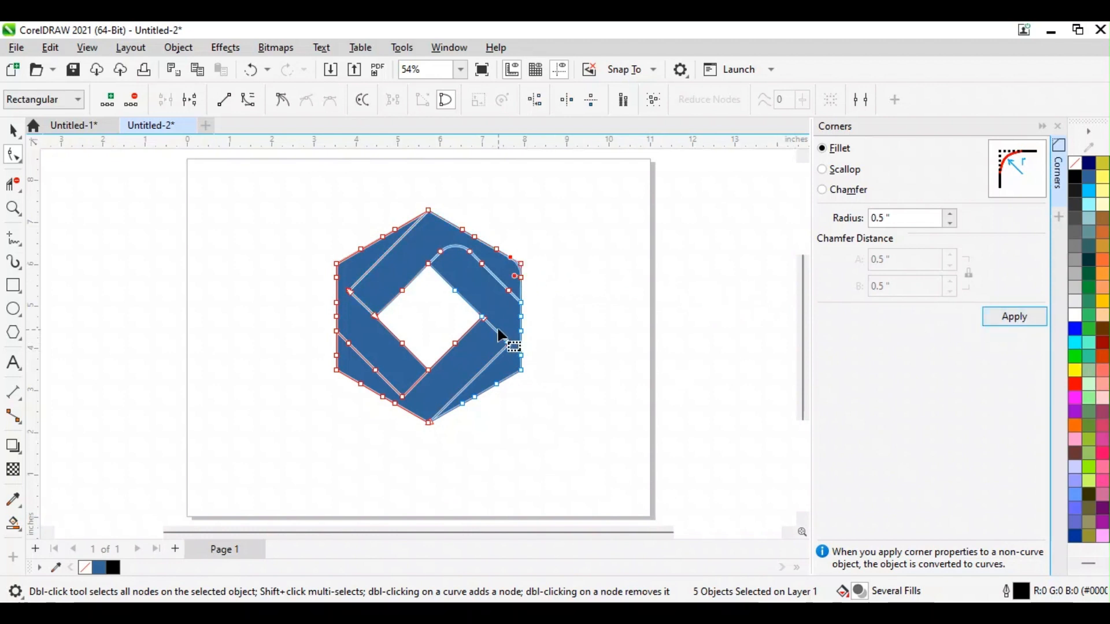
# - Fillet the inner outline's right corner on both adjoining shapes and the hexagon's lower-right corner with a 0.5 inch radius
pyautogui.click(485, 318)
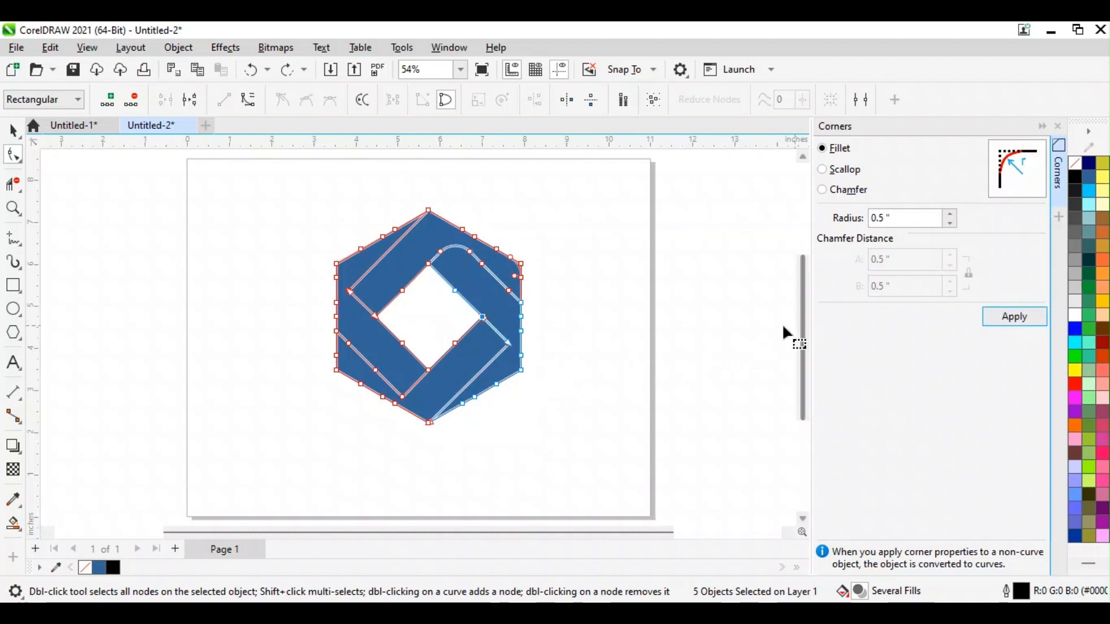
pyautogui.click(507, 343)
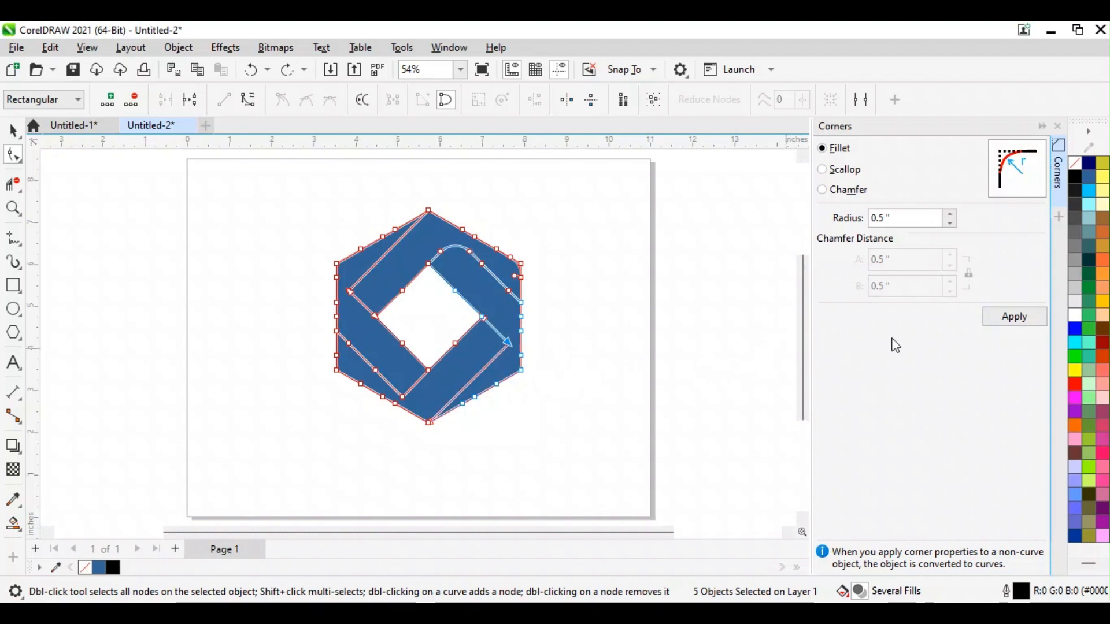
pyautogui.click(994, 320)
pyautogui.click(508, 343)
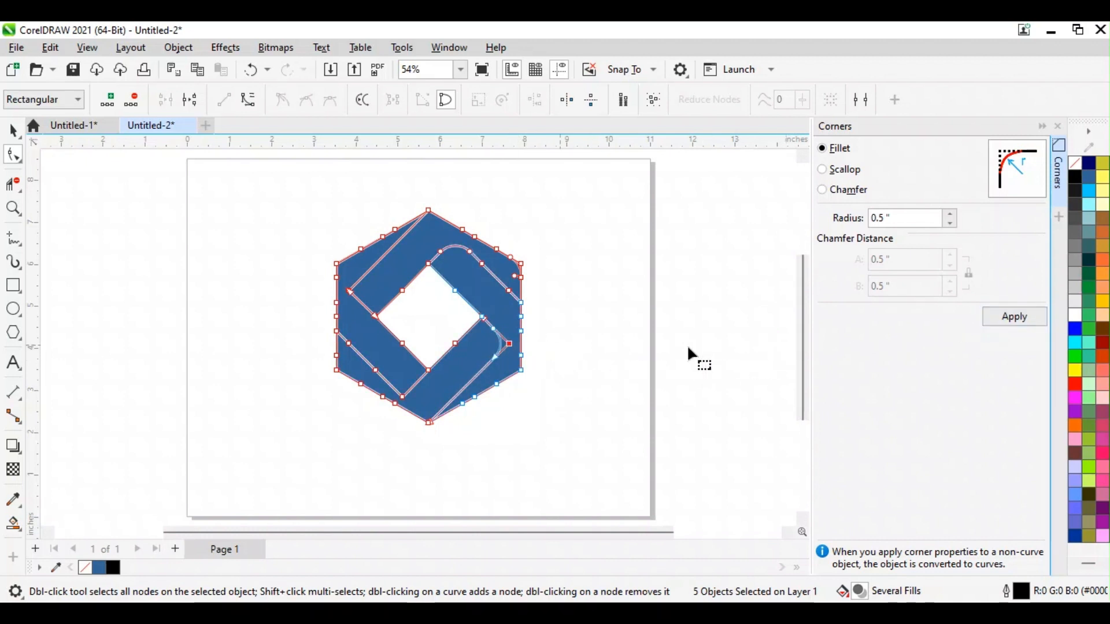
pyautogui.click(1009, 324)
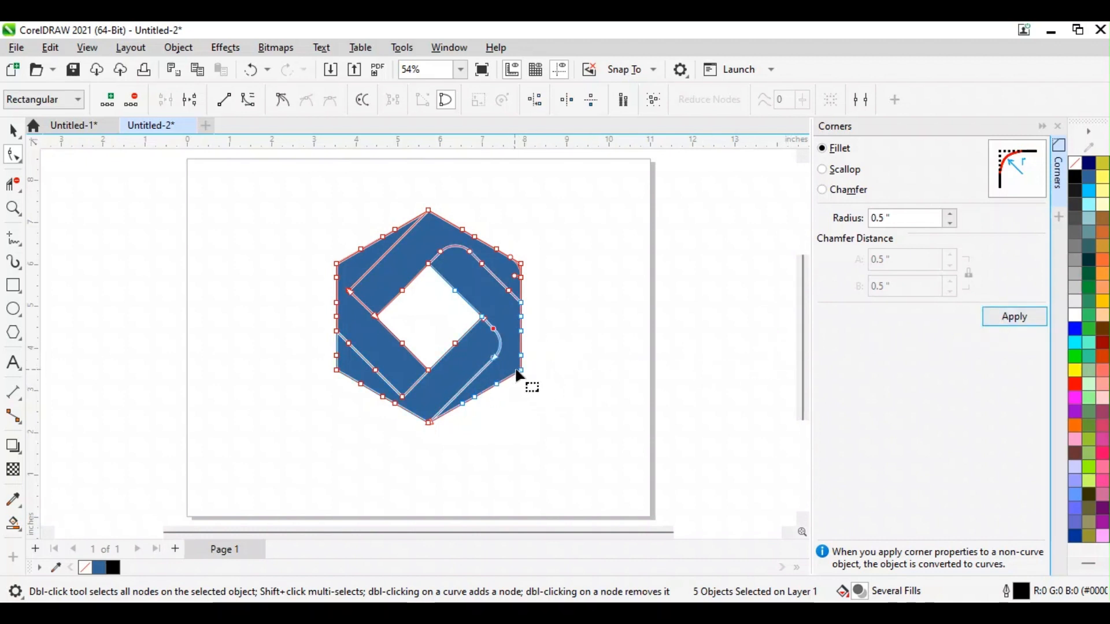
pyautogui.click(1013, 319)
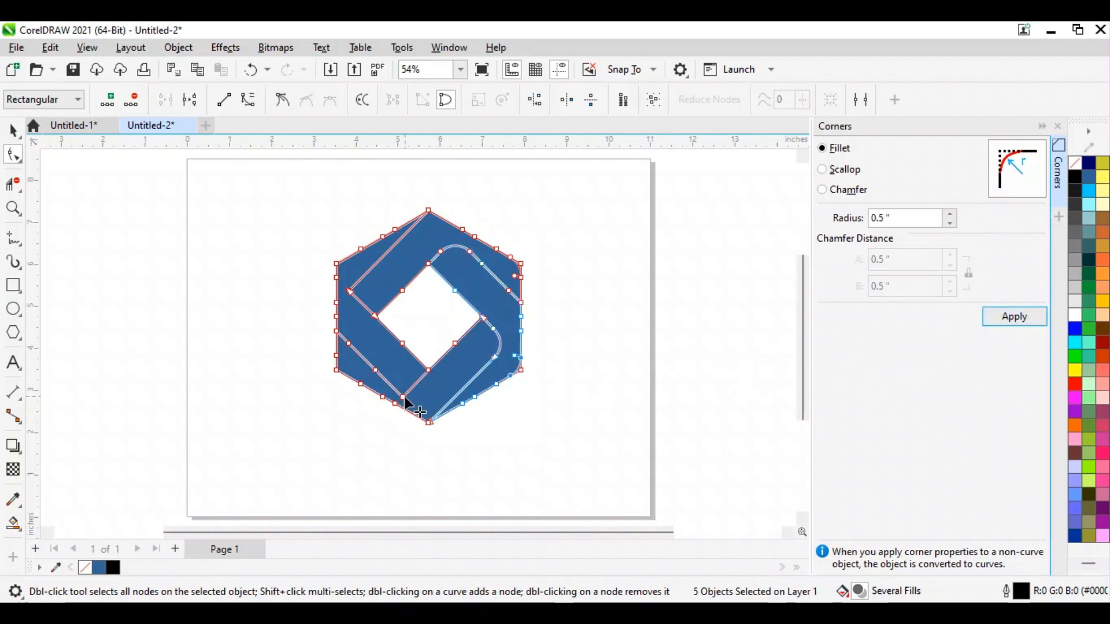
# - Fillet the inner outline's bottom and left corners on both adjoining shapes at each corner with a 0.5 inch radius
pyautogui.click(403, 400)
pyautogui.click(1023, 316)
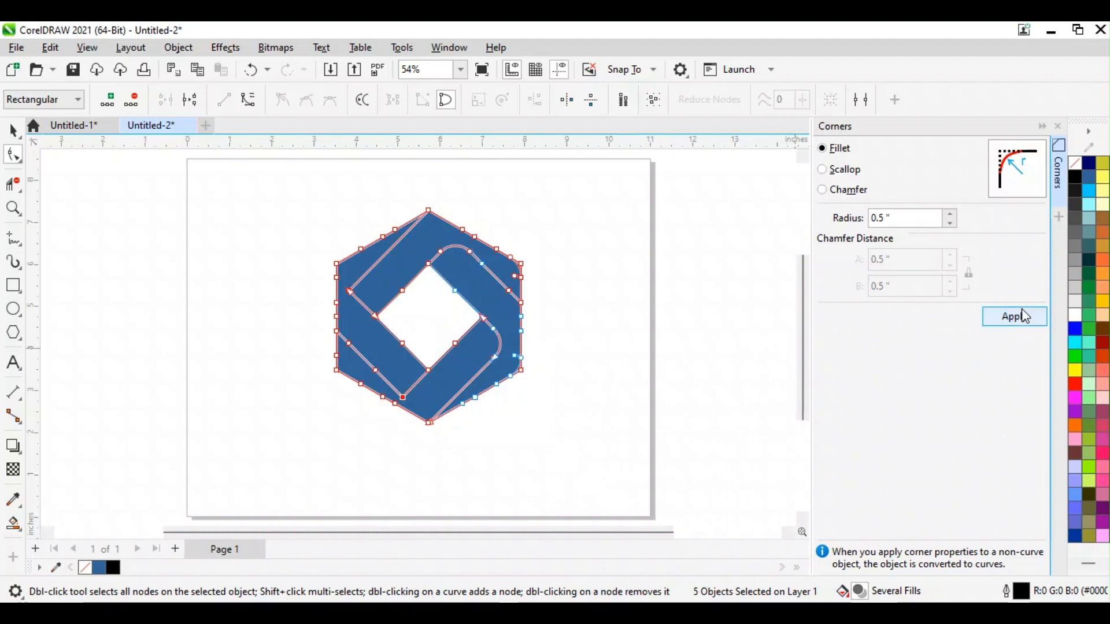
pyautogui.click(403, 400)
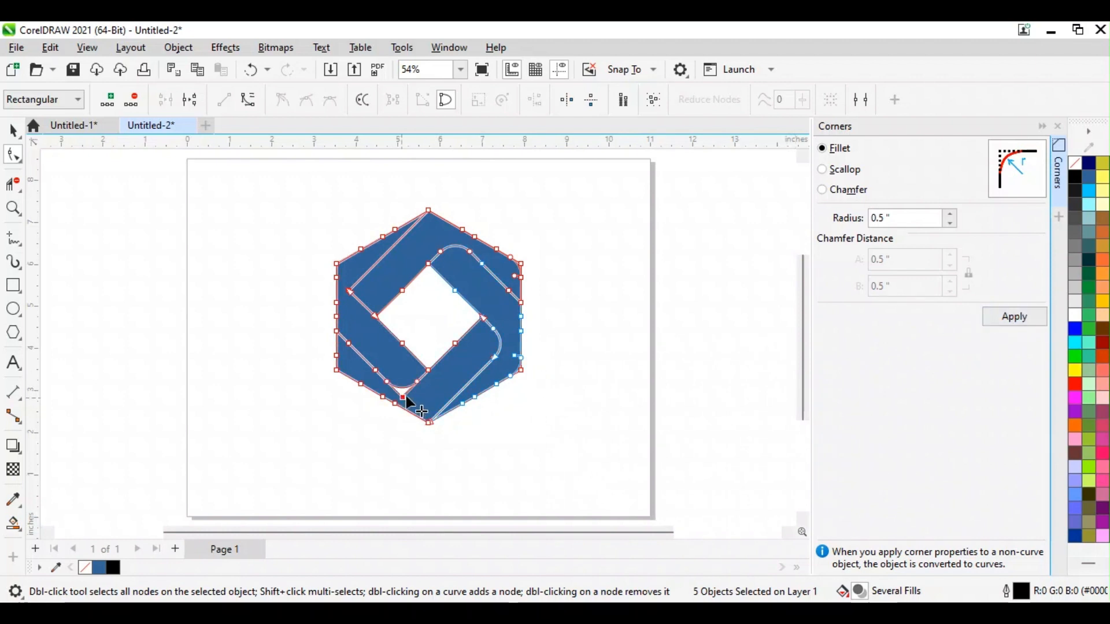
pyautogui.click(1038, 315)
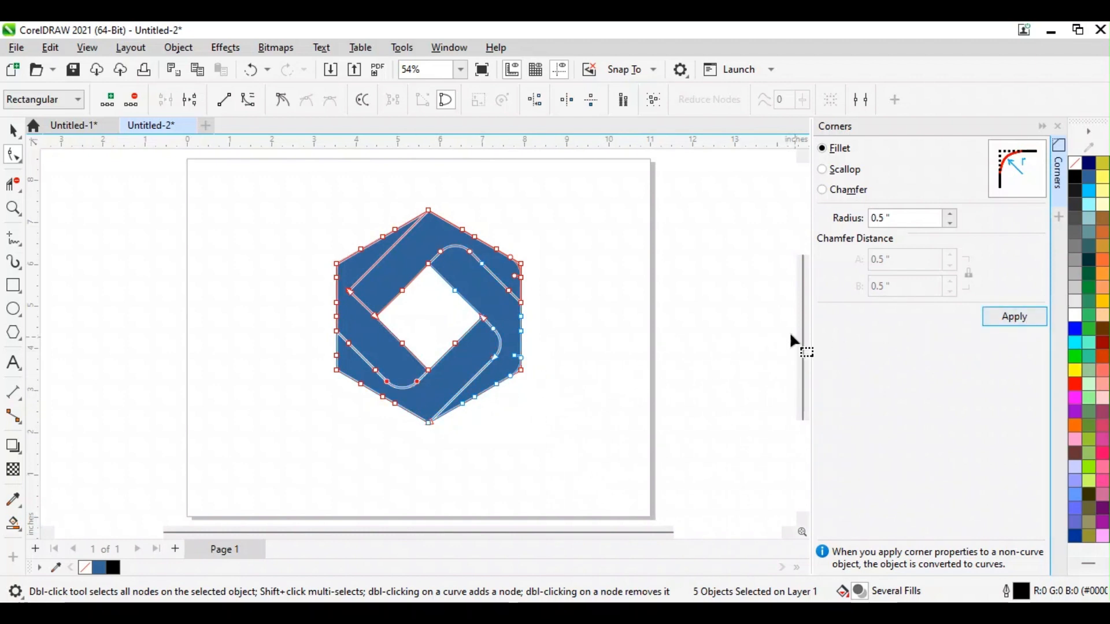
pyautogui.click(349, 290)
pyautogui.click(1004, 317)
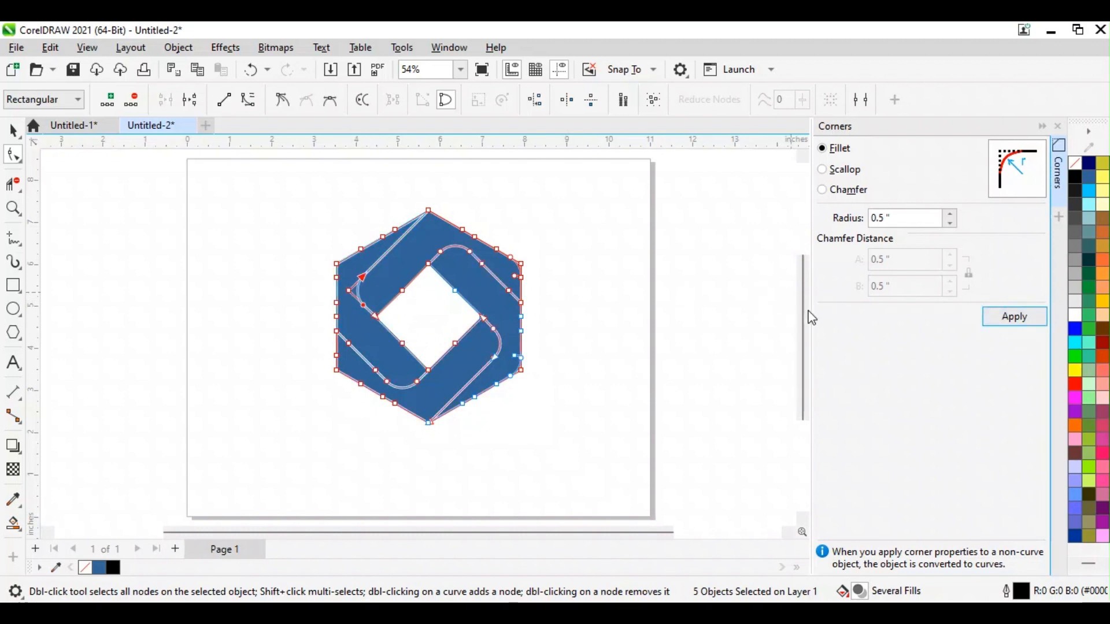
pyautogui.click(1004, 321)
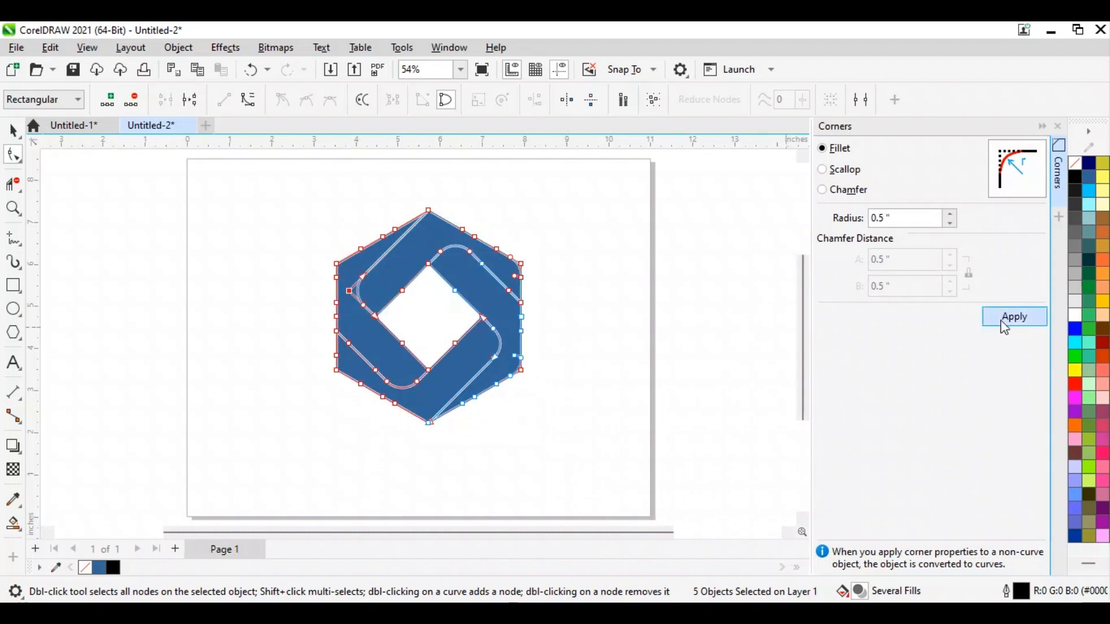
# - Fillet the hexagon's upper-left and lower-left outer corners with a 0.5 inch radius
pyautogui.click(337, 264)
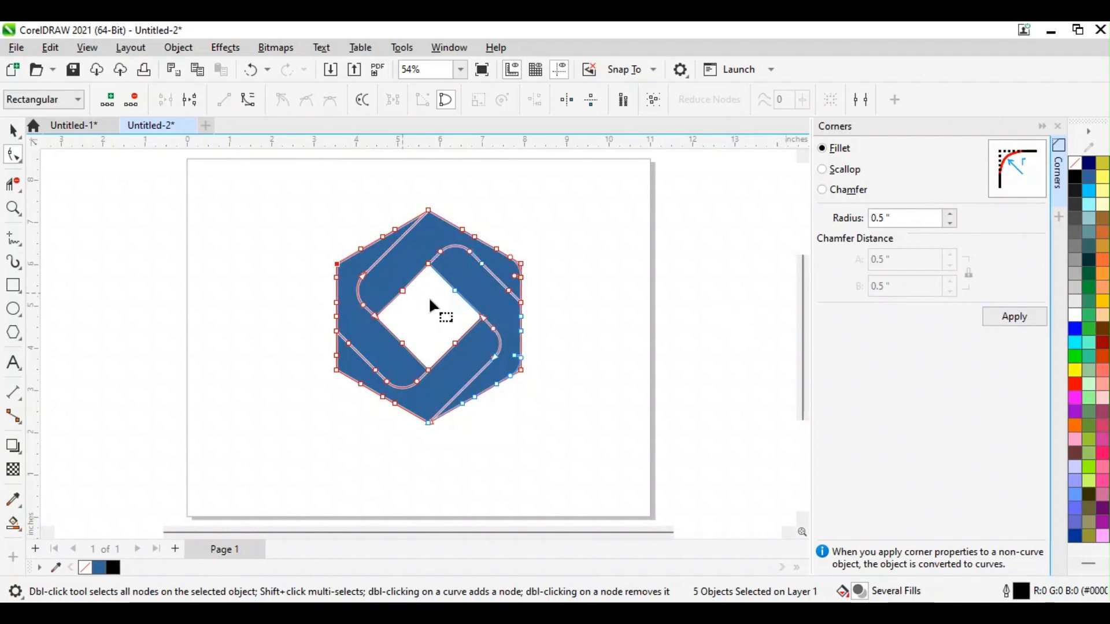
pyautogui.click(1008, 318)
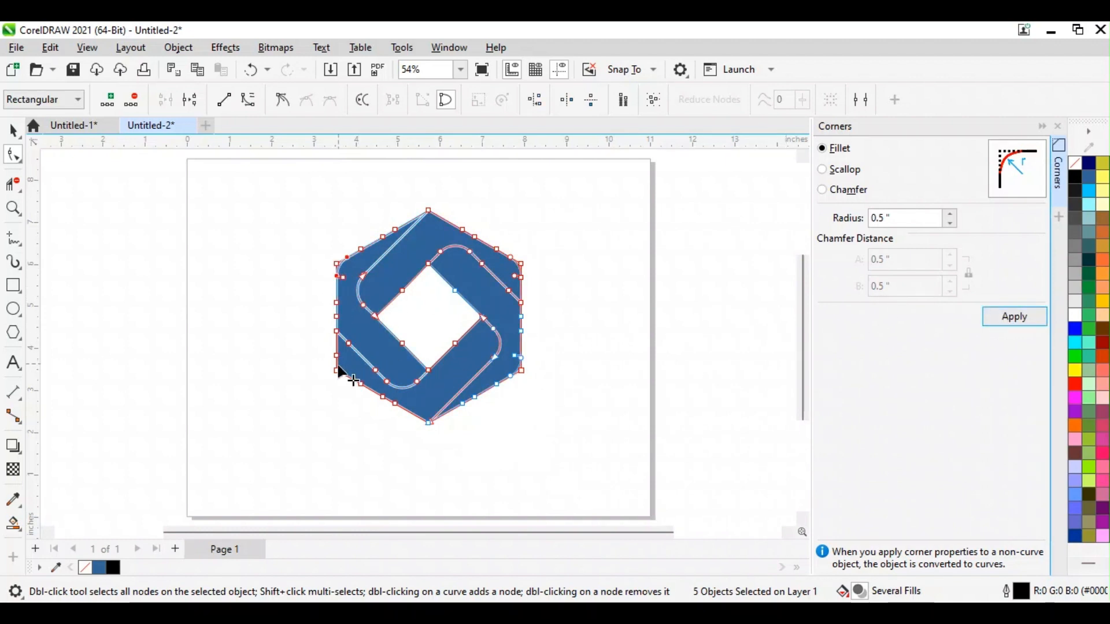
pyautogui.click(337, 371)
pyautogui.click(1035, 320)
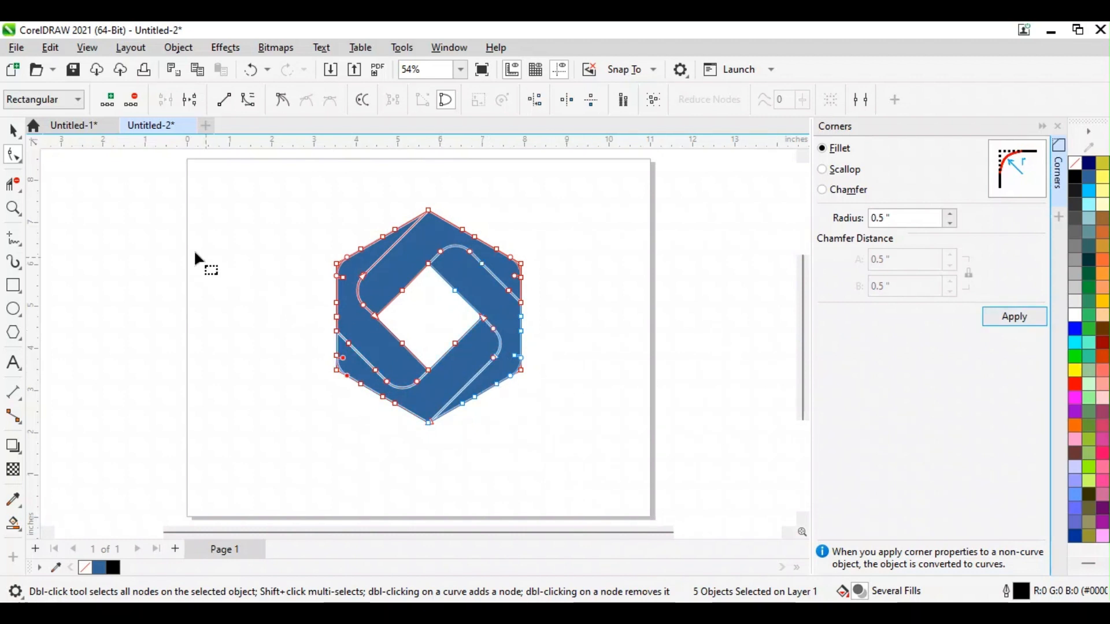
# - Close the Corners options, pull the original sharp-cornered hexagon outline out from behind the logo and delete it
pyautogui.click(12, 134)
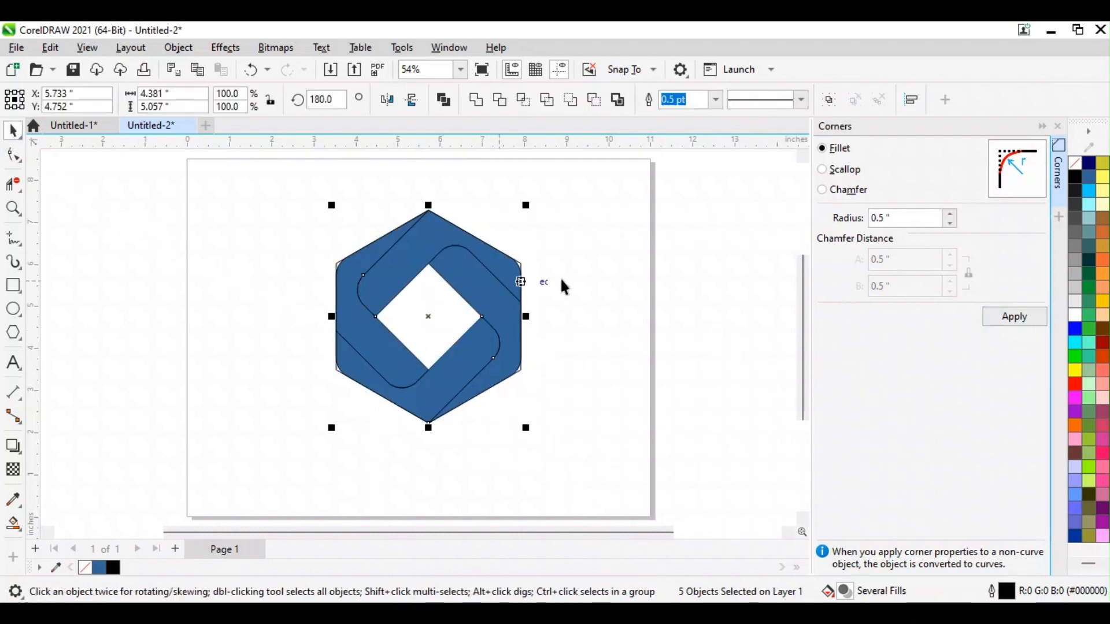
pyautogui.click(1058, 126)
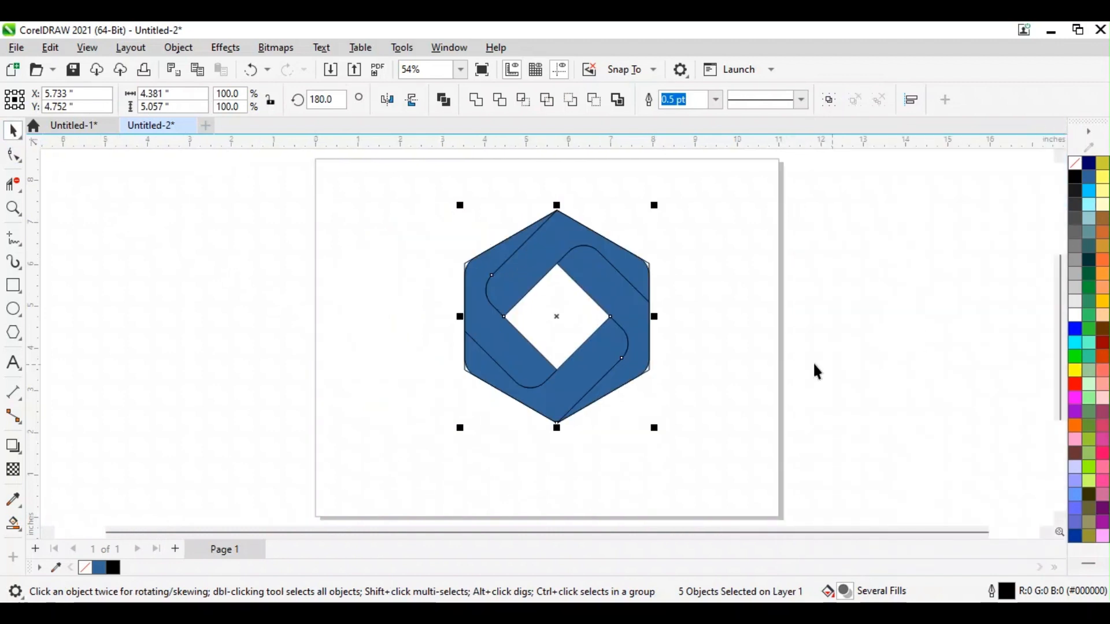
pyautogui.click(780, 341)
pyautogui.moveTo(651, 271); pyautogui.dragTo(816, 288)
pyautogui.press('Delete')
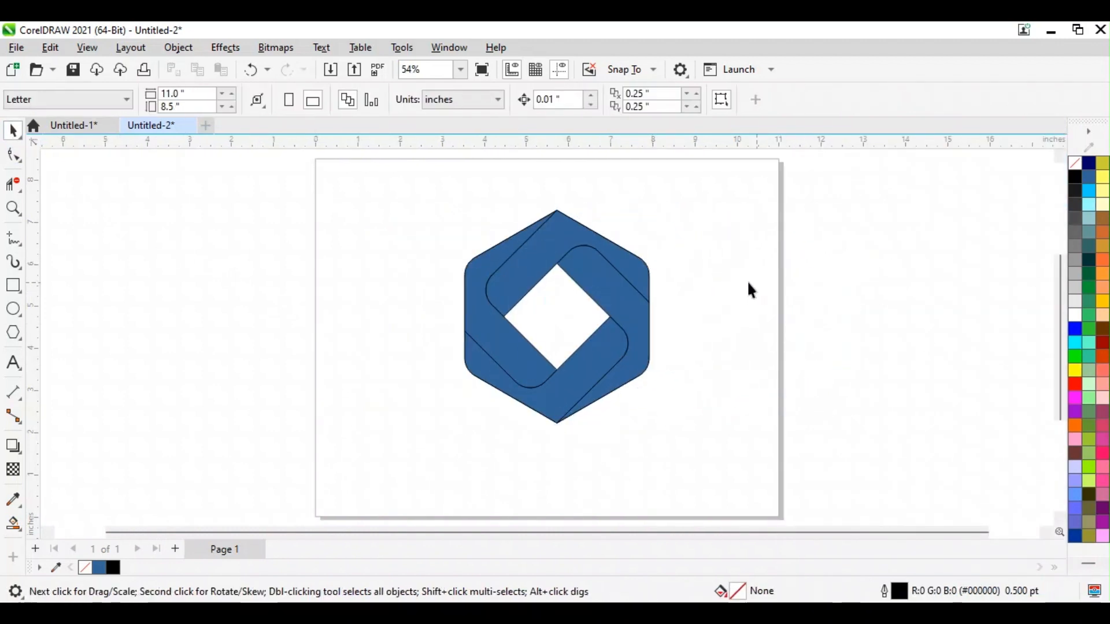
# - Apply a linear fountain fill to the top shape from its right end to its lower-left tip, with both end colors black
pyautogui.click(556, 255)
pyautogui.scroll(-1, 557, 248)
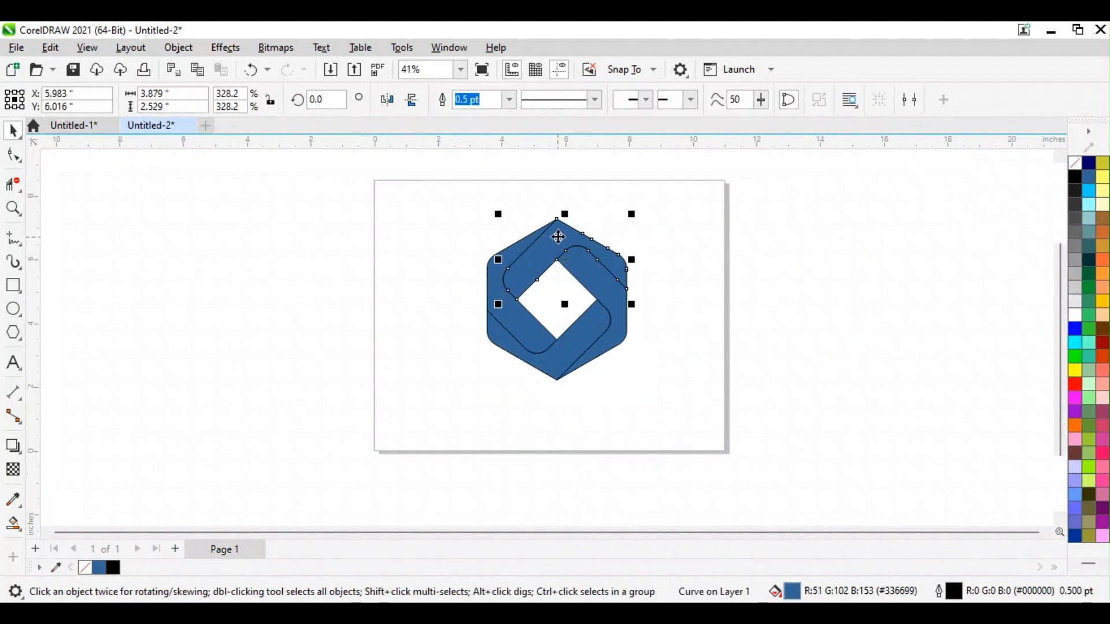
pyautogui.scroll(2, 563, 255)
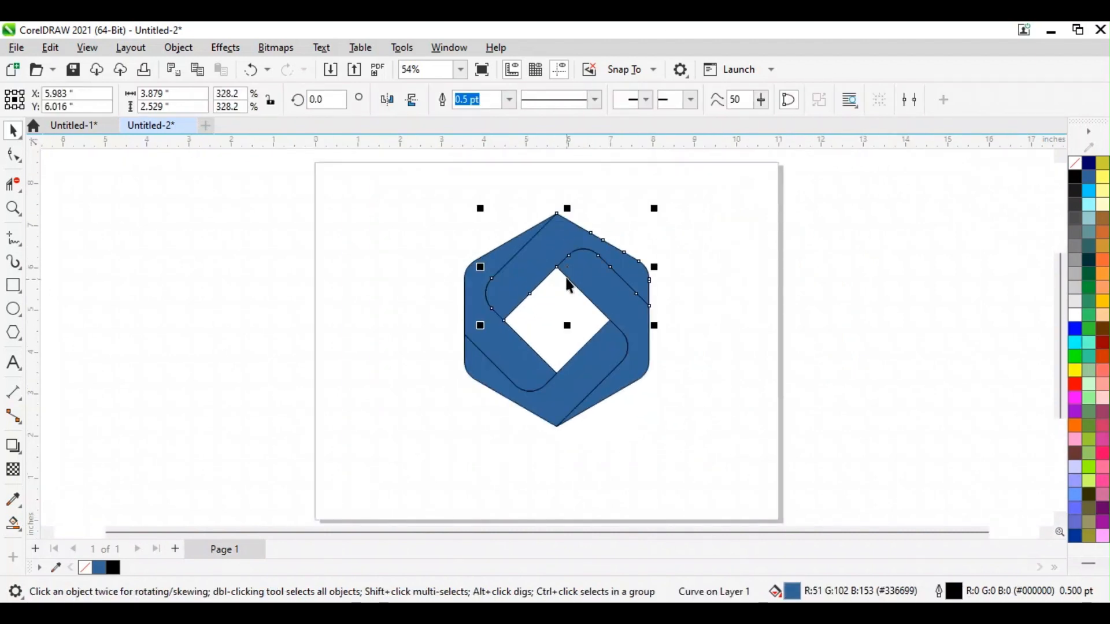
pyautogui.click(21, 533)
pyautogui.click(35, 523)
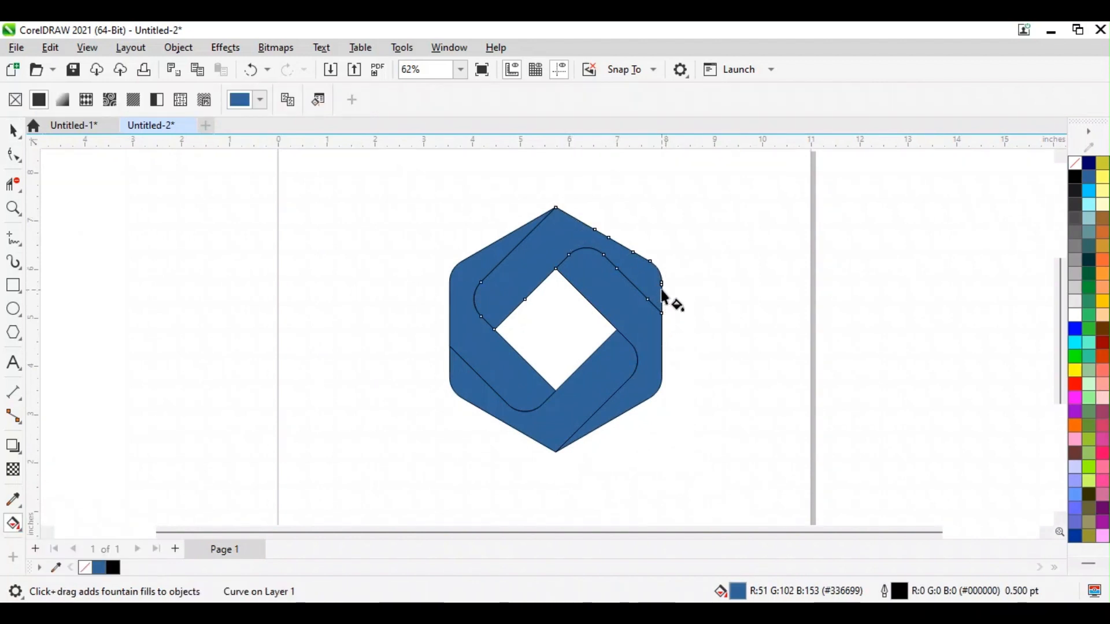
pyautogui.moveTo(645, 300); pyautogui.dragTo(493, 330)
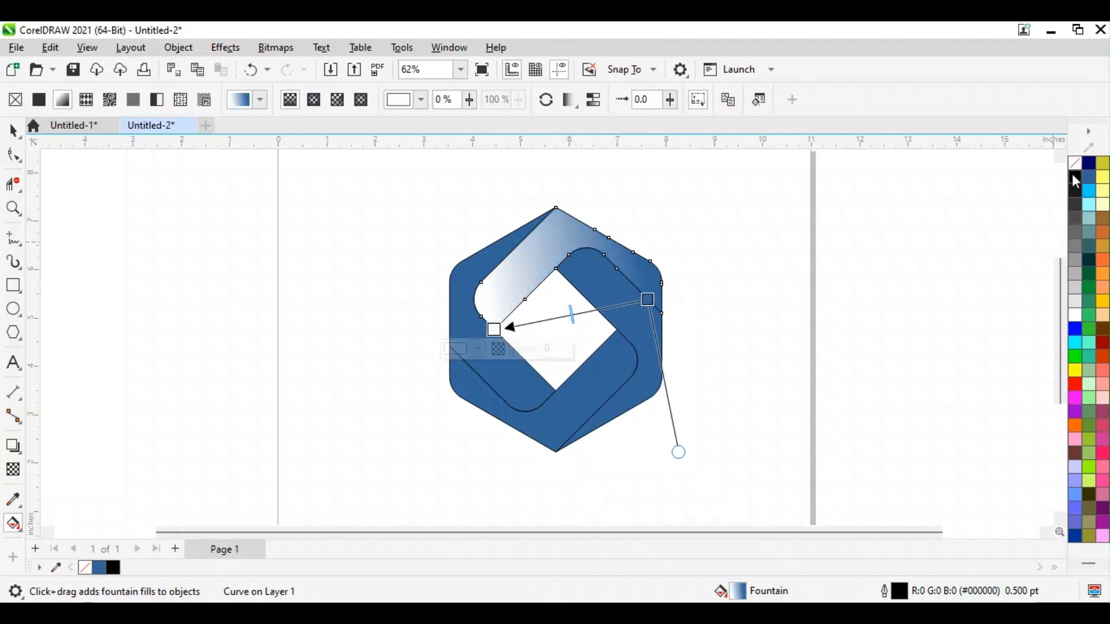
pyautogui.click(1074, 177)
pyautogui.click(641, 301)
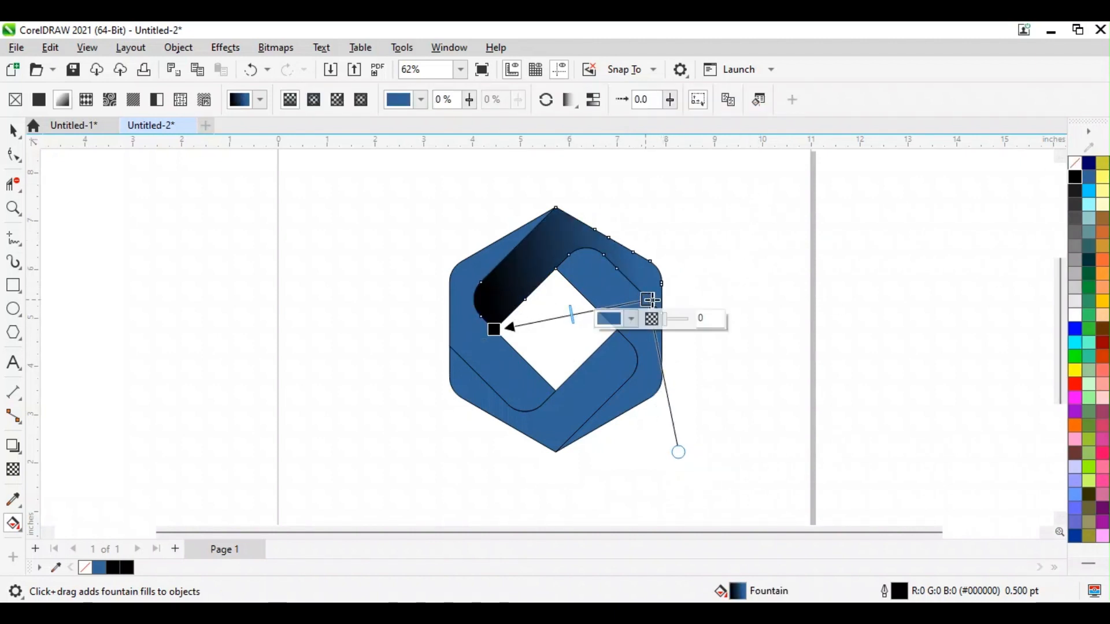
pyautogui.click(1074, 176)
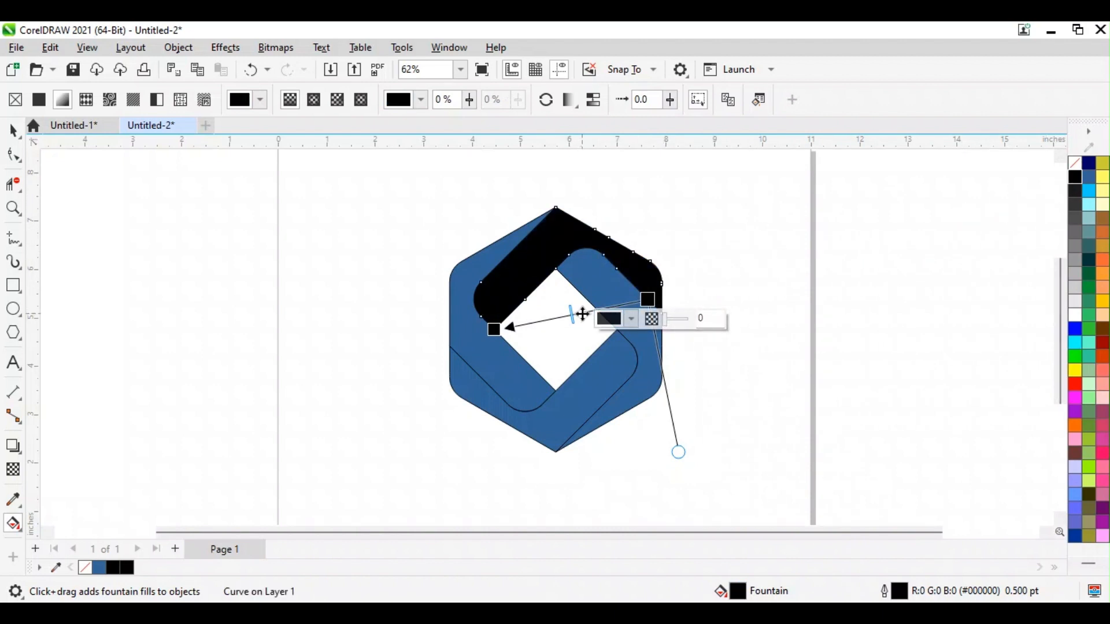
# - Add a bright blue color stop at 43% in the top shape's gradient and keep its right end node black
pyautogui.click(582, 314)
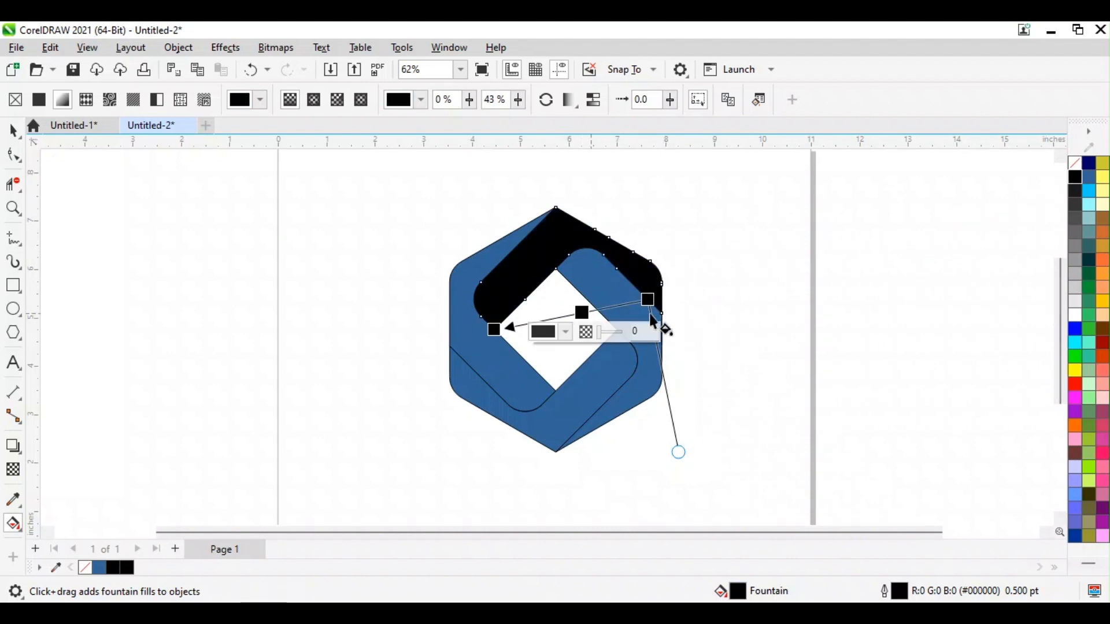
pyautogui.click(1091, 193)
pyautogui.click(646, 299)
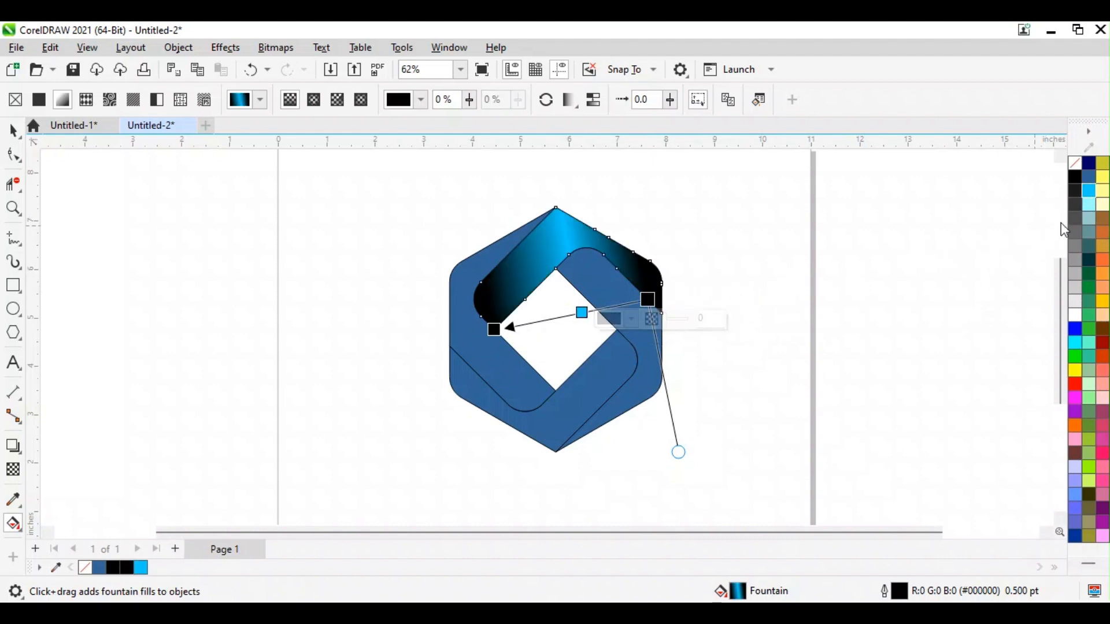
pyautogui.click(1074, 219)
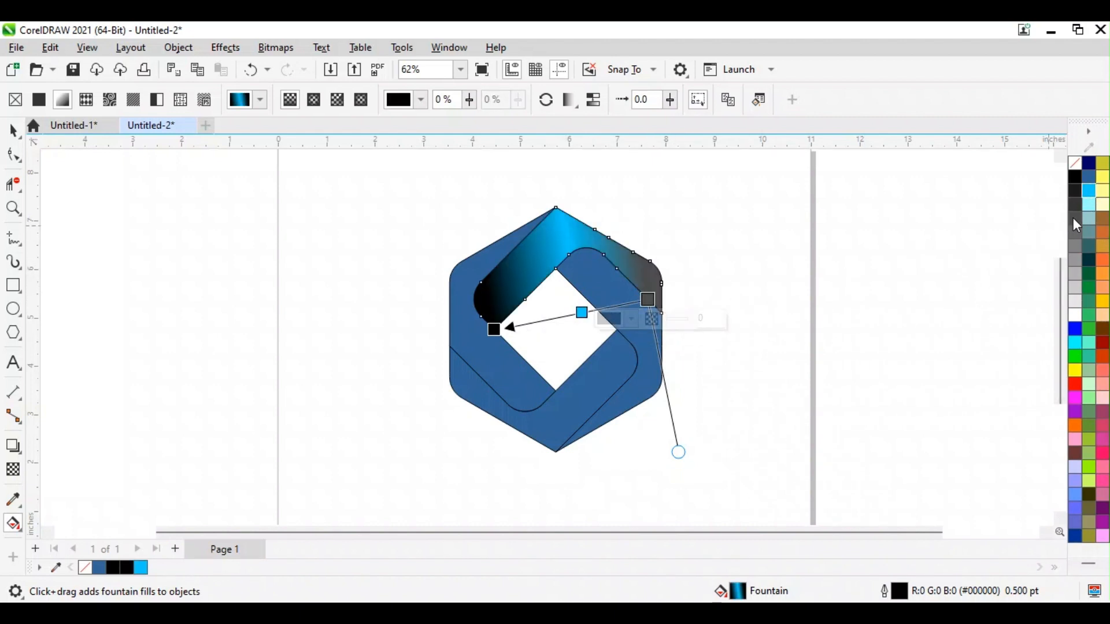
pyautogui.click(1074, 176)
# - Set the transparency of the top shape's gradient nodes to 21% at the right end and 14% at the left end
pyautogui.moveTo(648, 305)
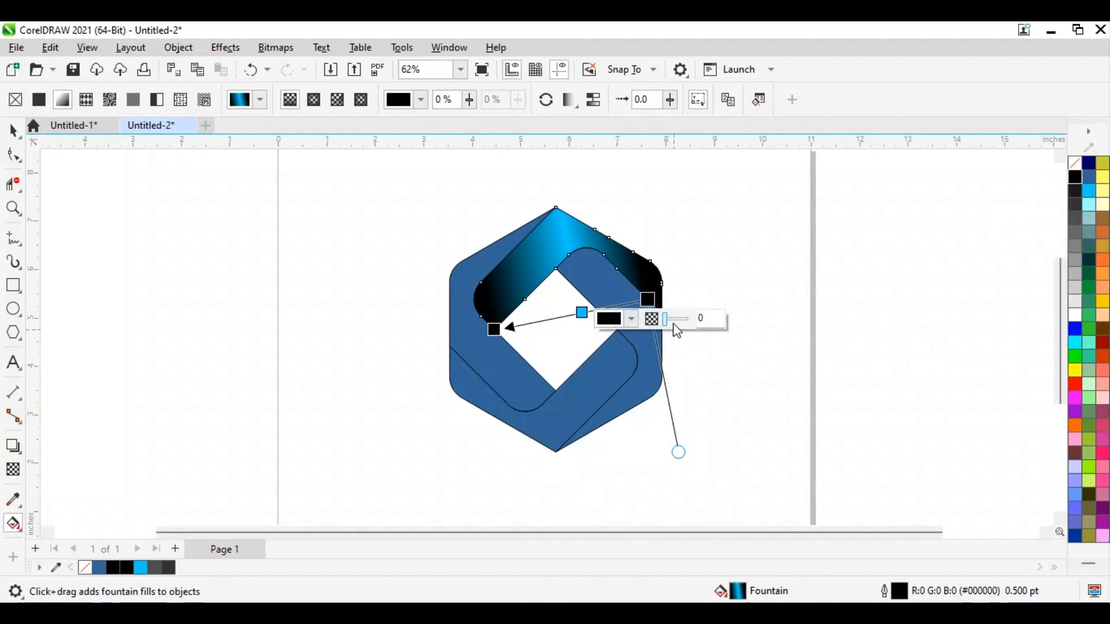
pyautogui.moveTo(667, 320); pyautogui.dragTo(671, 324)
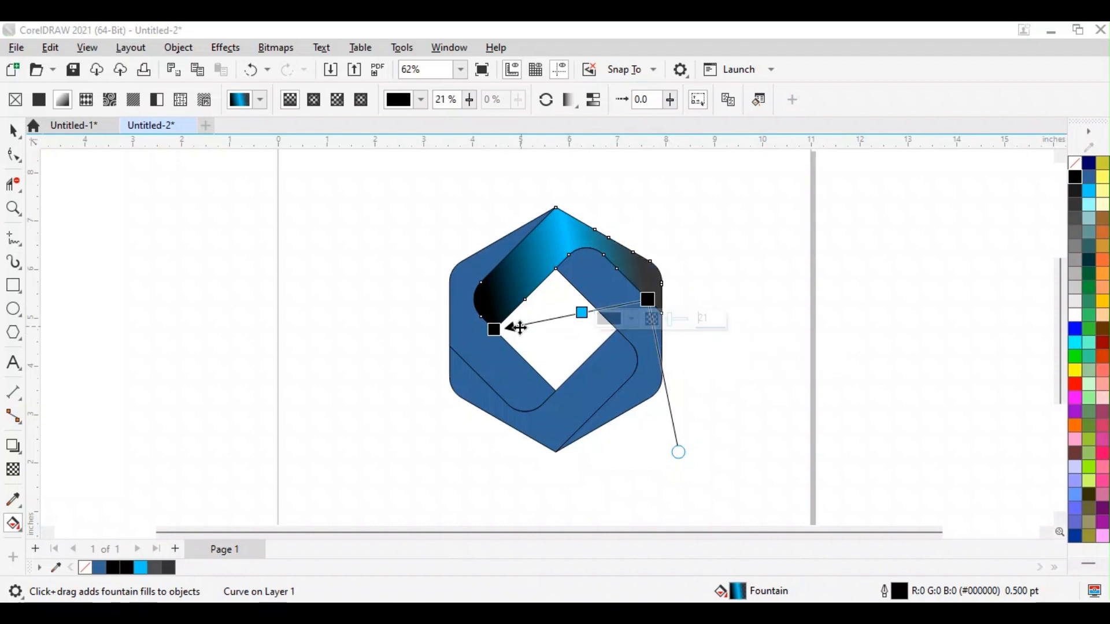
pyautogui.click(495, 331)
pyautogui.click(518, 352)
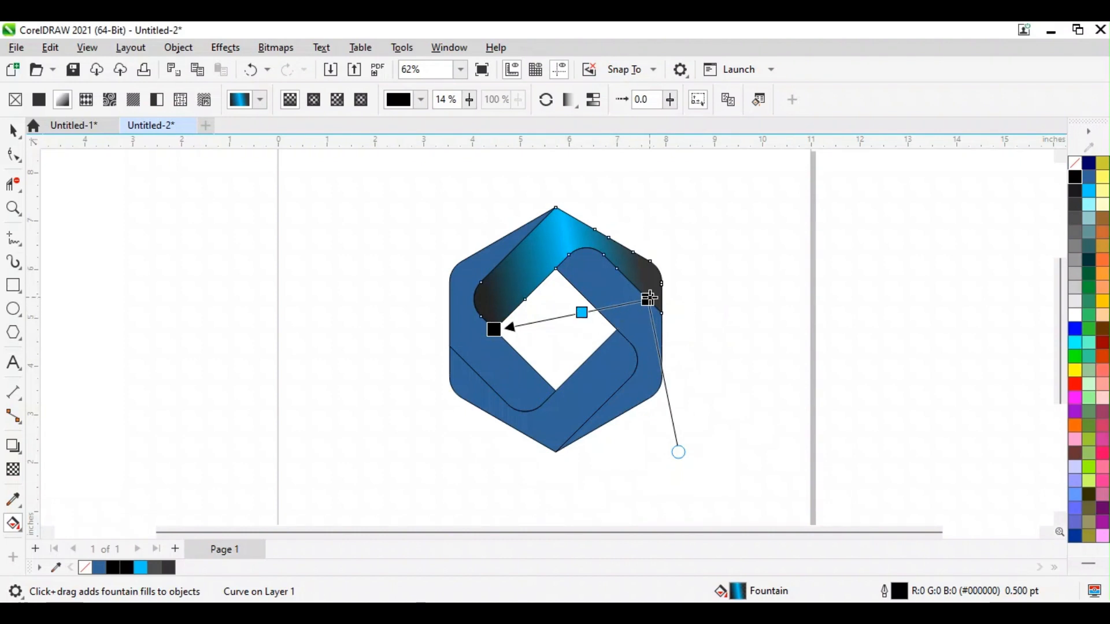
# - Shift the top gradient's start node to the hexagon's right edge, skew its angle, and position the blue stop at 43%
pyautogui.moveTo(649, 298); pyautogui.dragTo(660, 300)
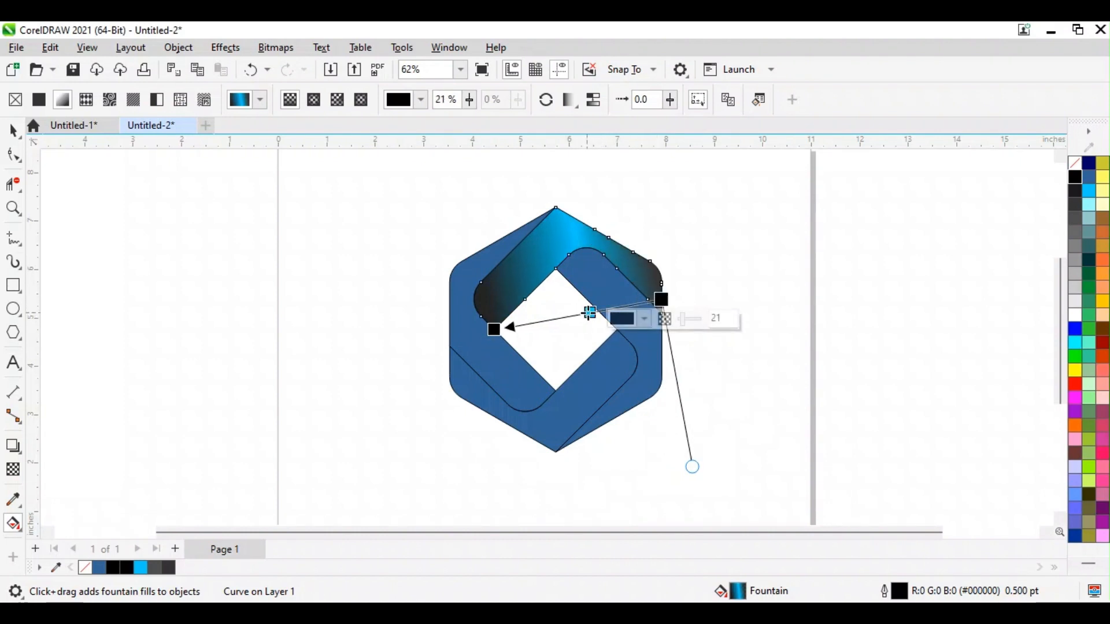
pyautogui.click(578, 314)
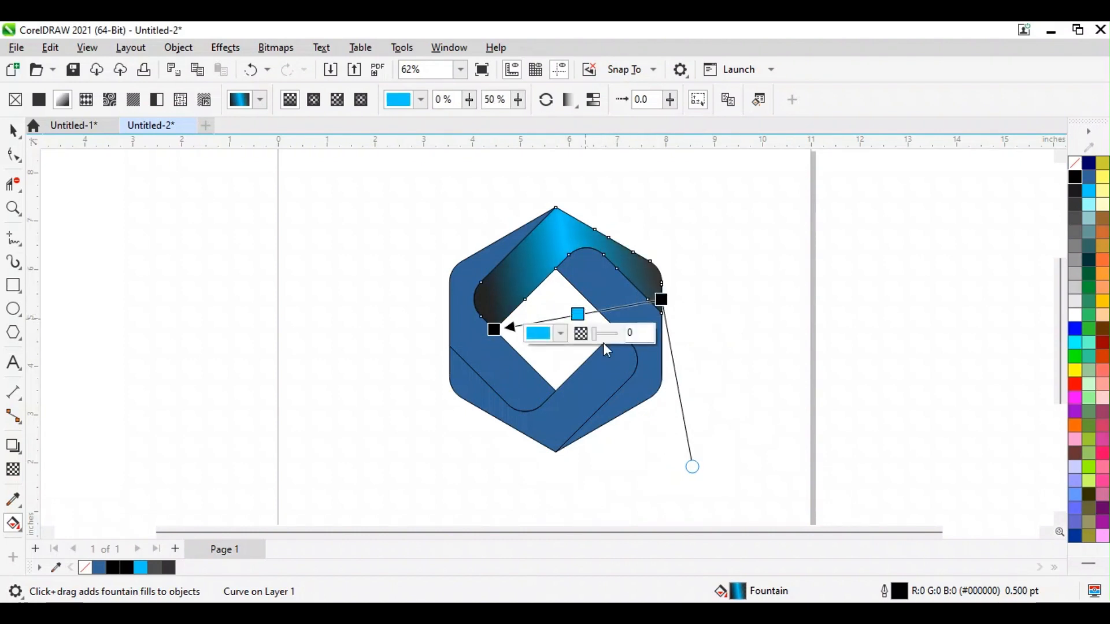
pyautogui.moveTo(693, 466)
pyautogui.mouseDown()
pyautogui.moveTo(706, 455)
pyautogui.moveTo(665, 467)
pyautogui.moveTo(705, 448)
pyautogui.mouseUp()
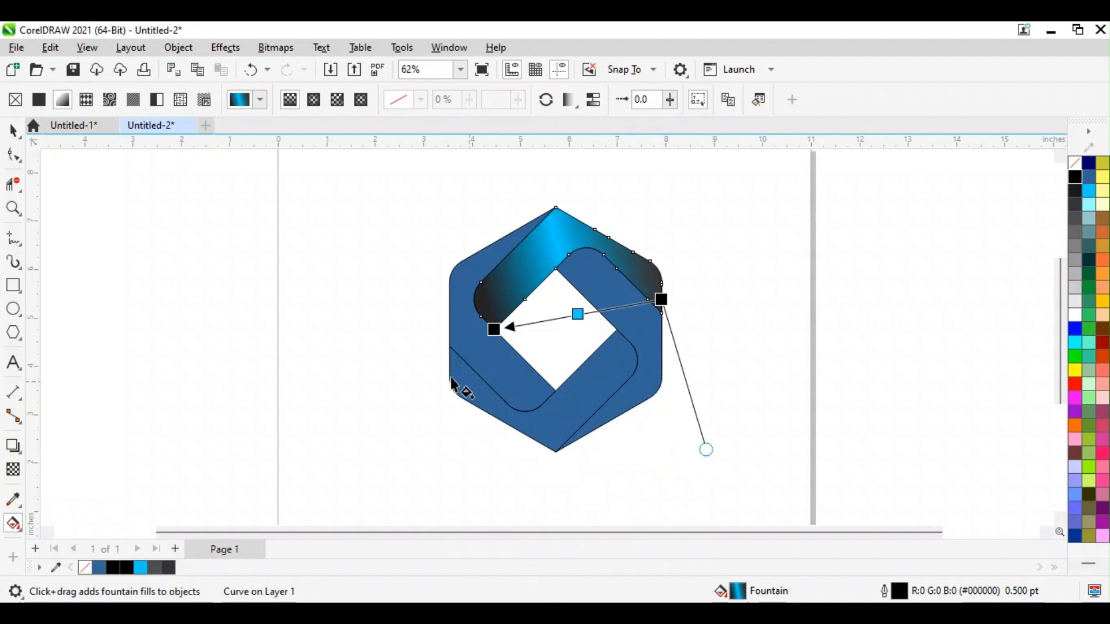
pyautogui.moveTo(589, 314)
pyautogui.mouseDown()
pyautogui.moveTo(600, 311)
pyautogui.moveTo(585, 313)
pyautogui.mouseUp()
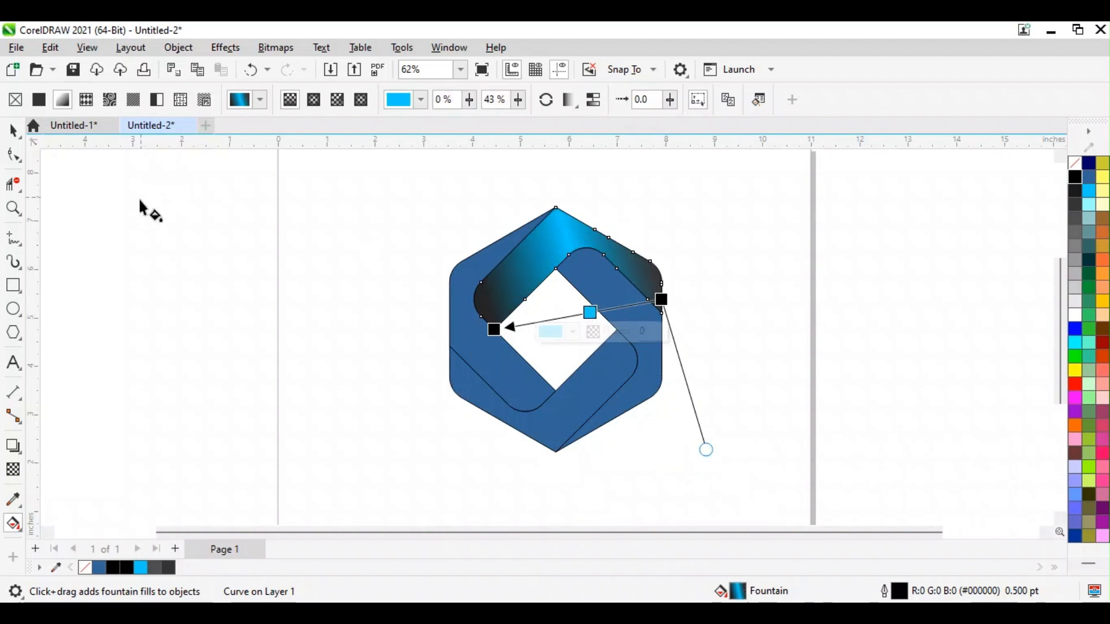
# - Apply a linear fountain fill to the left shape from its upper edge to the white square's bottom corner, with both ends black
pyautogui.click(21, 128)
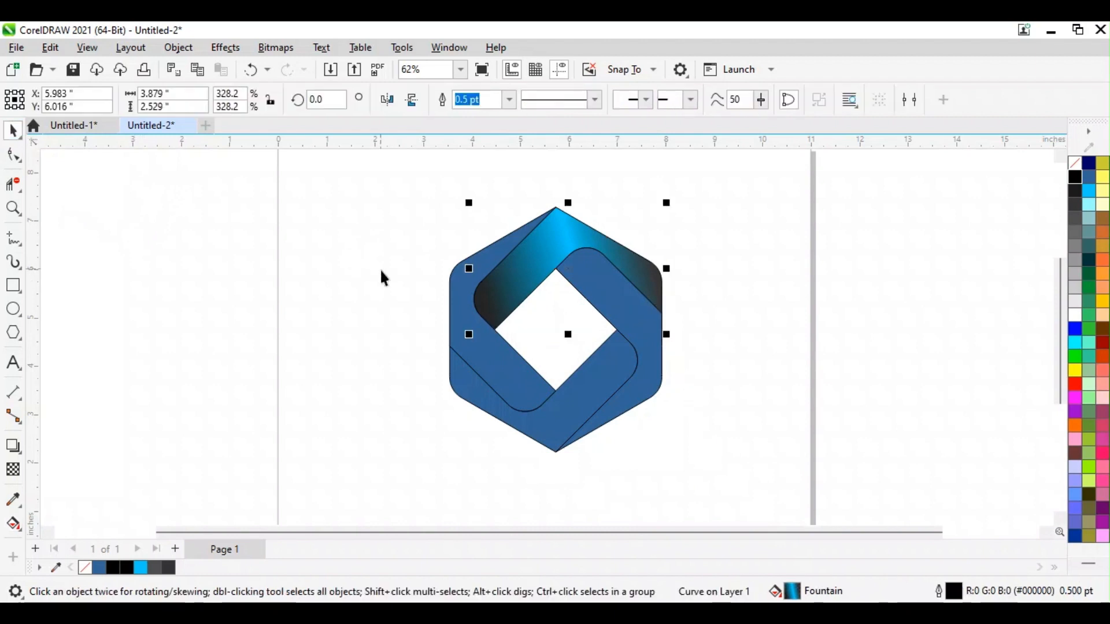
pyautogui.click(496, 351)
pyautogui.click(19, 528)
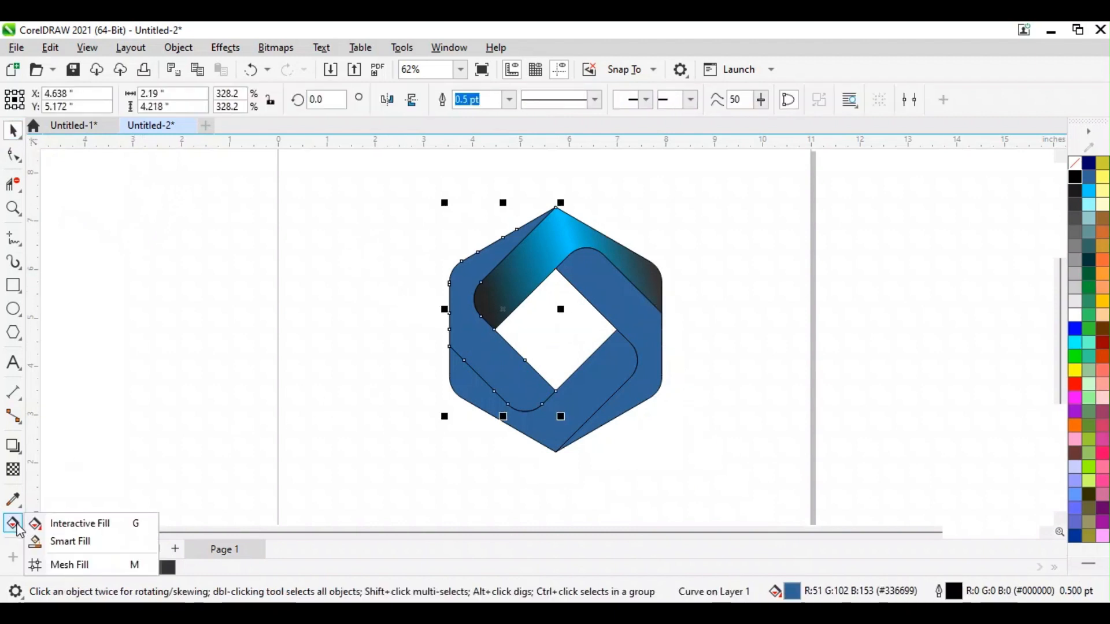
pyautogui.click(35, 525)
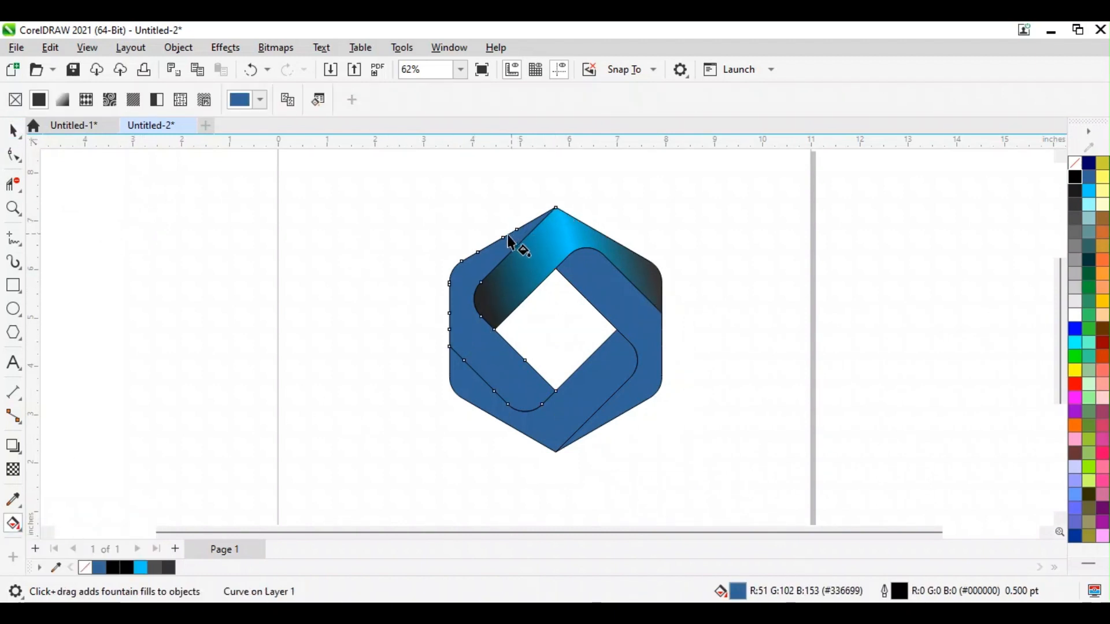
pyautogui.moveTo(504, 237); pyautogui.dragTo(556, 392)
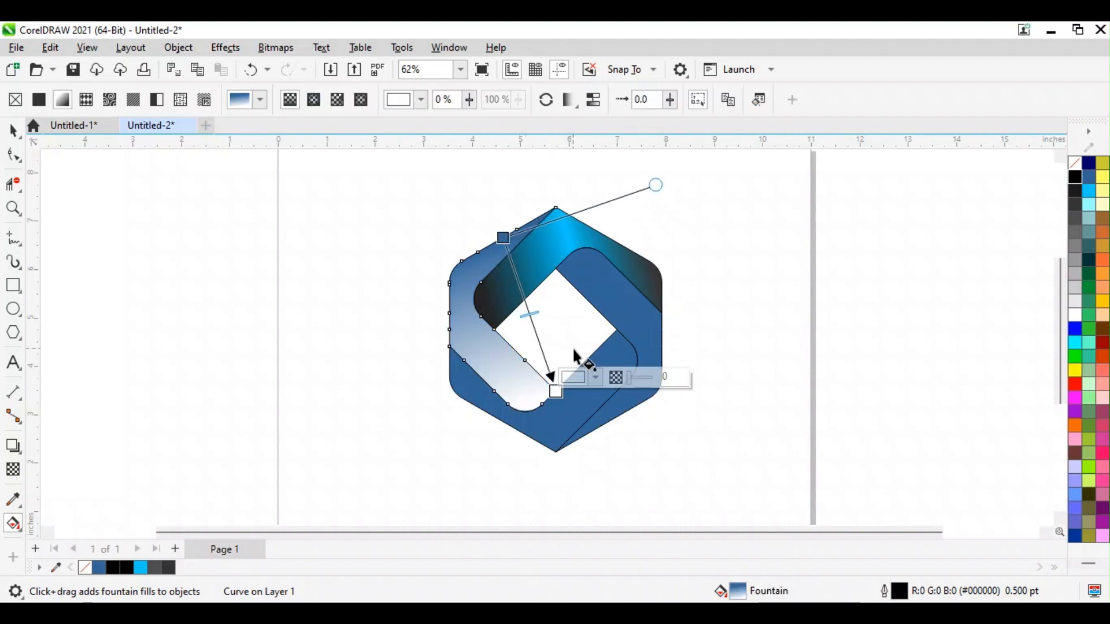
pyautogui.click(1073, 179)
pyautogui.click(503, 238)
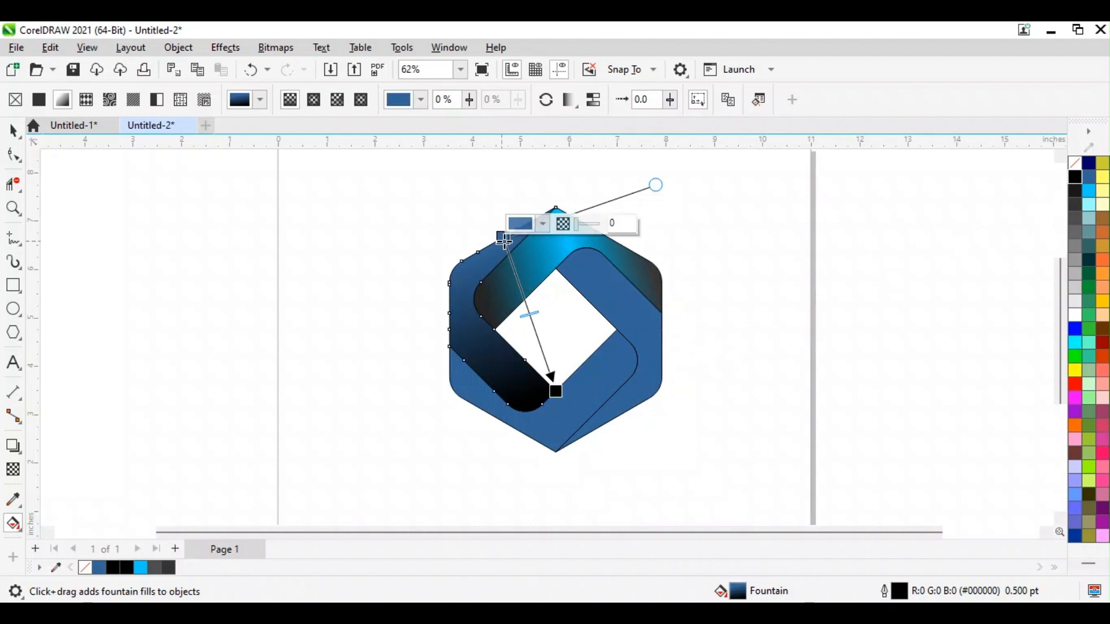
pyautogui.click(1076, 181)
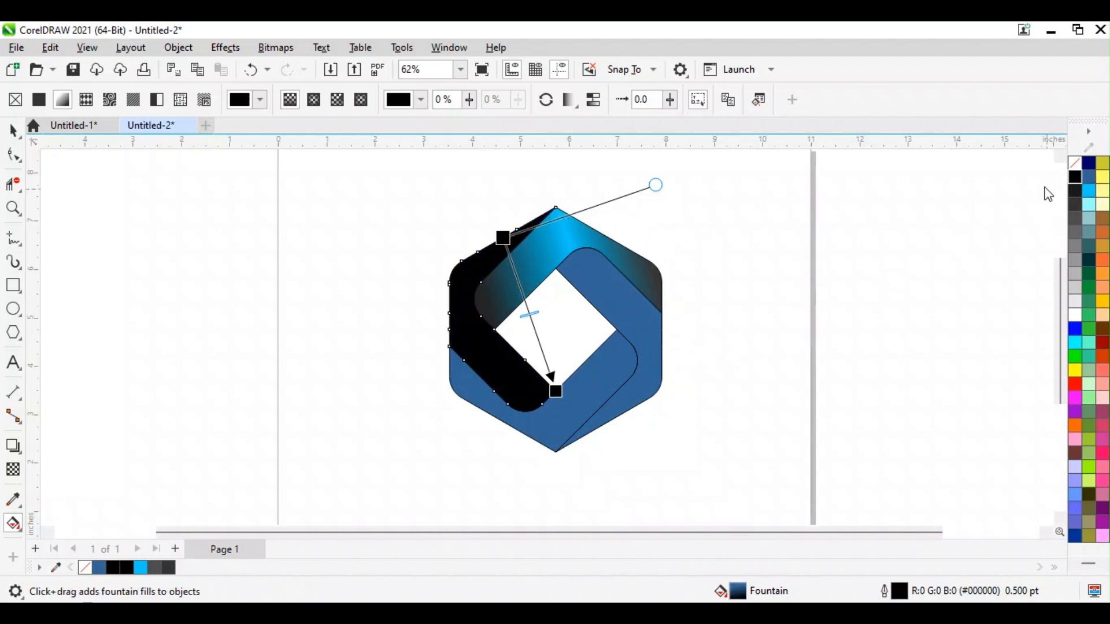
# - Add a bright blue color stop to the left shape's gradient and position it near the middle
pyautogui.doubleClick(537, 333)
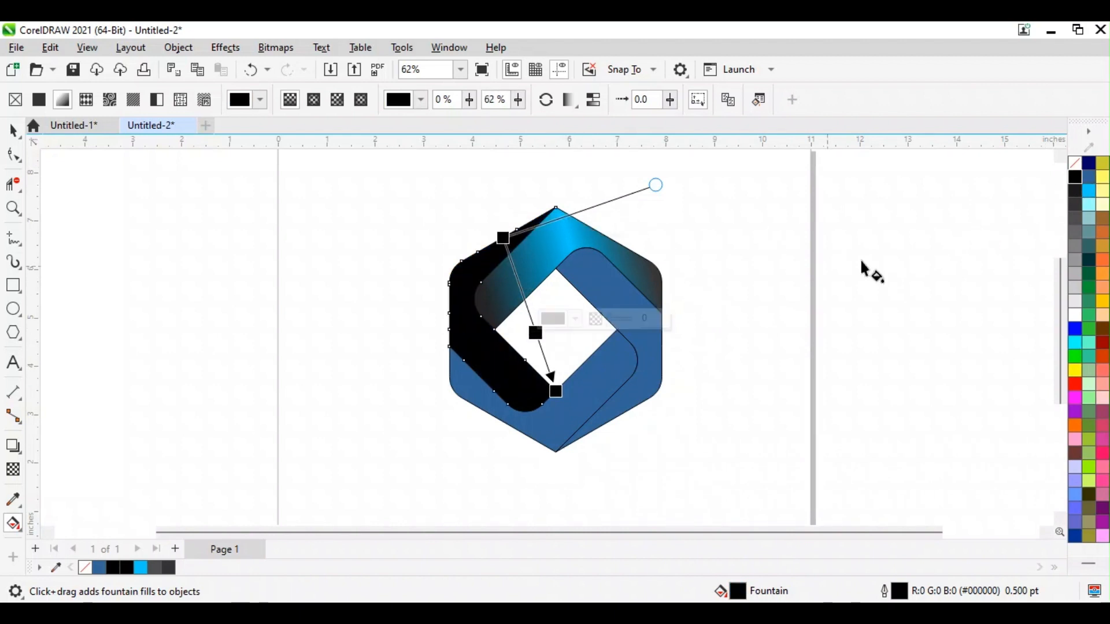
pyautogui.click(1093, 195)
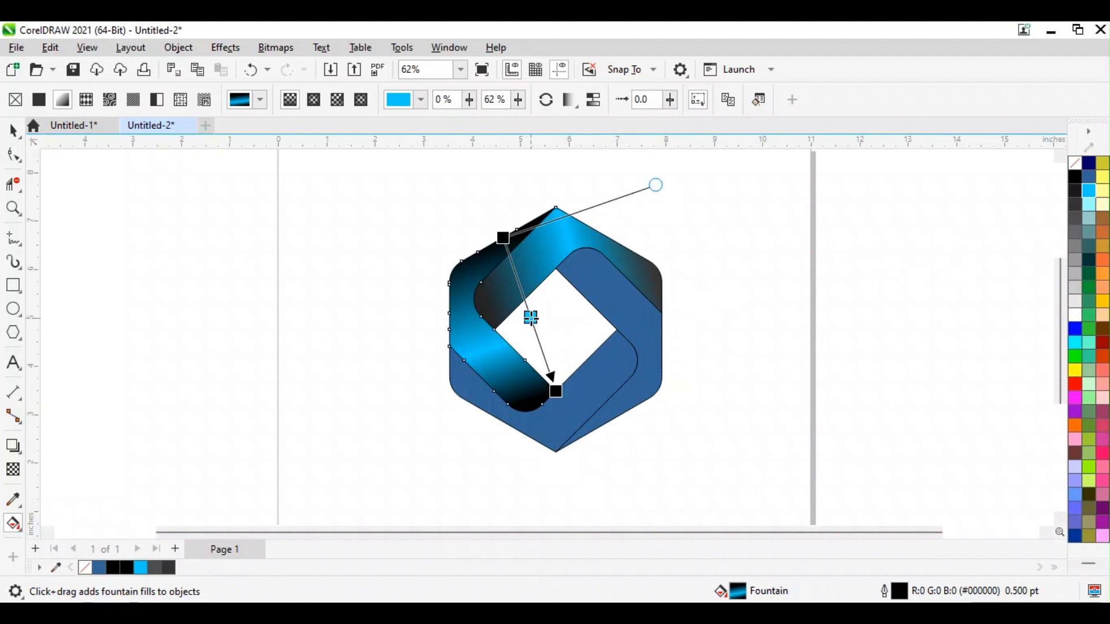
pyautogui.click(531, 317)
# - Set the transparency of both black end nodes in the left shape's gradient to 21%
pyautogui.click(503, 238)
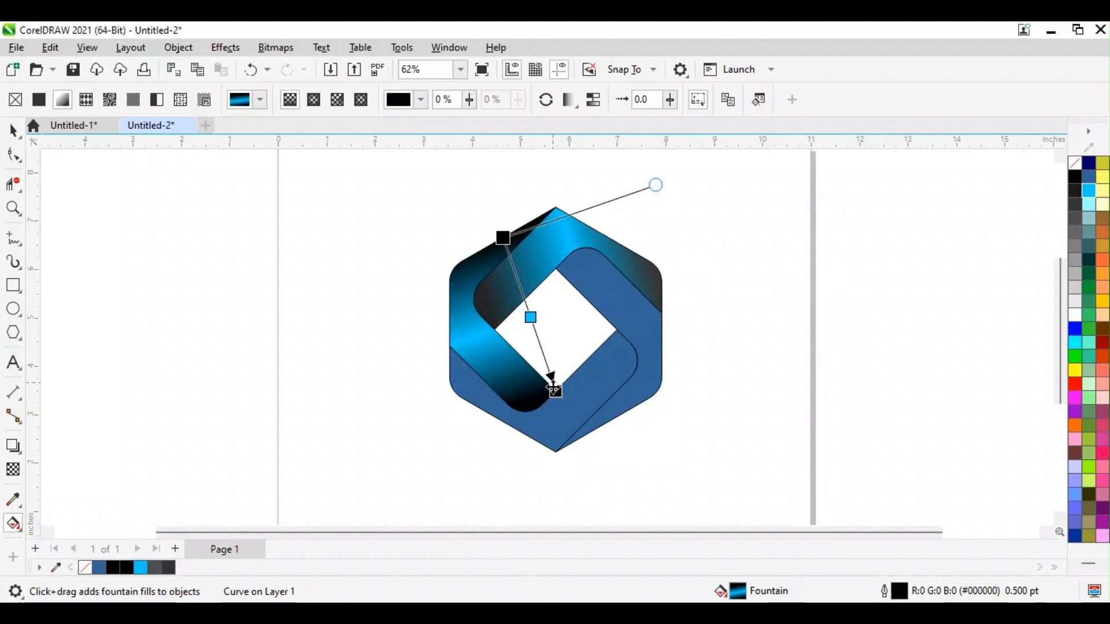
pyautogui.click(555, 393)
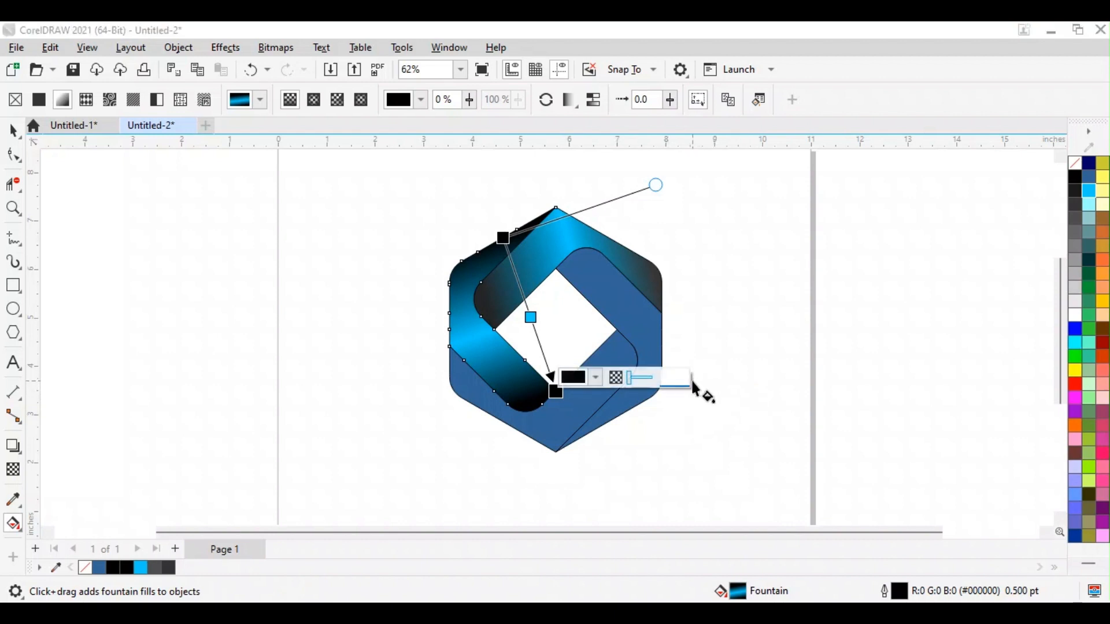
pyautogui.write('21')
pyautogui.press('Return')
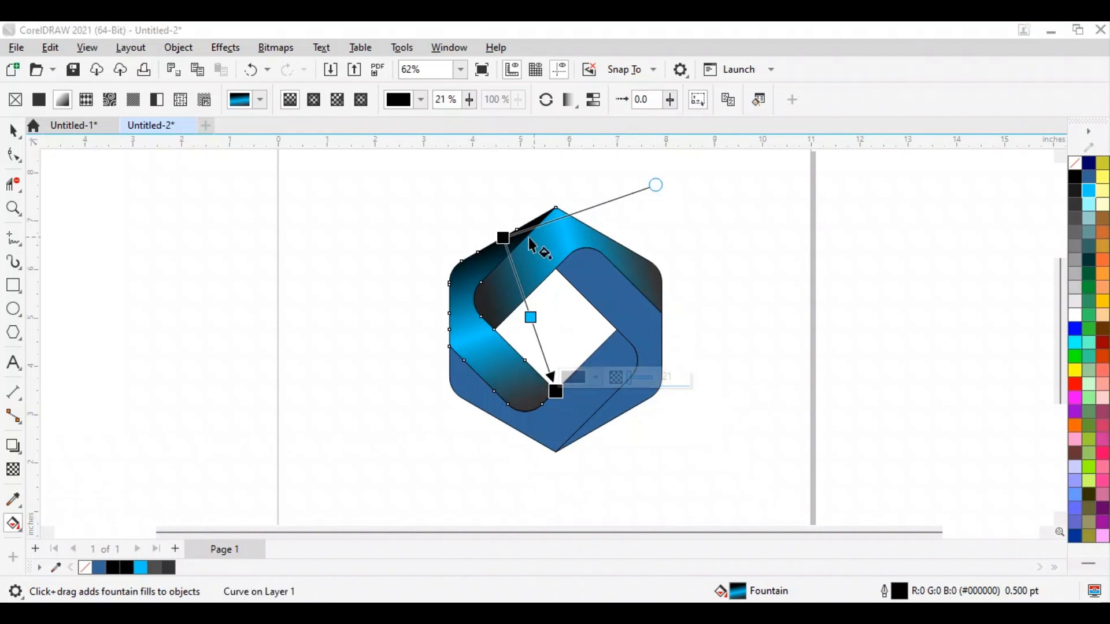
pyautogui.click(502, 237)
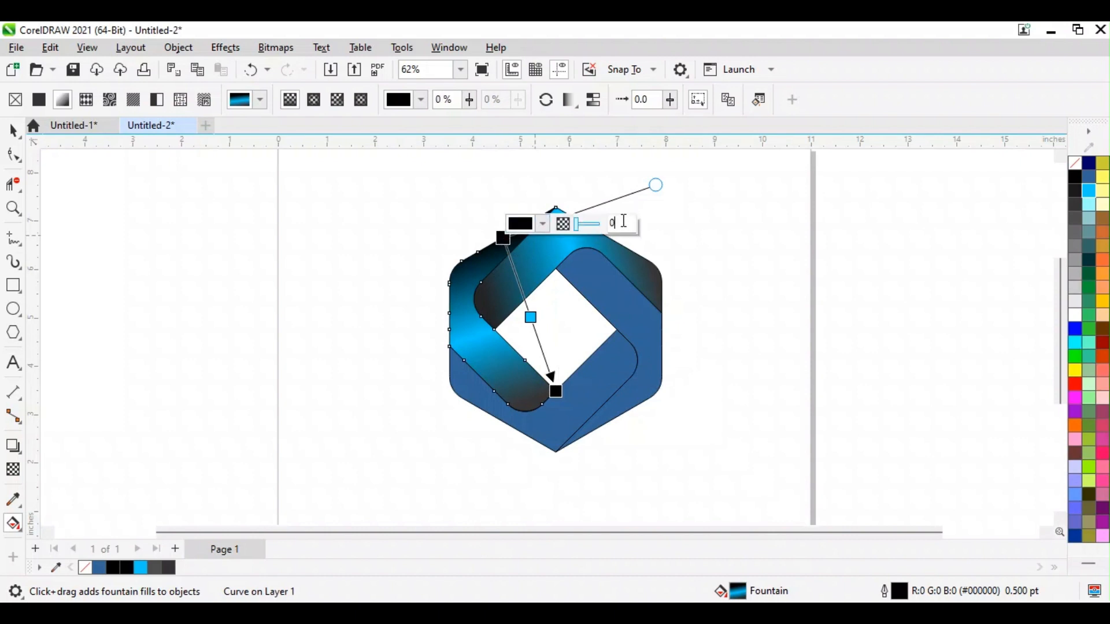
pyautogui.press('BackSpace')
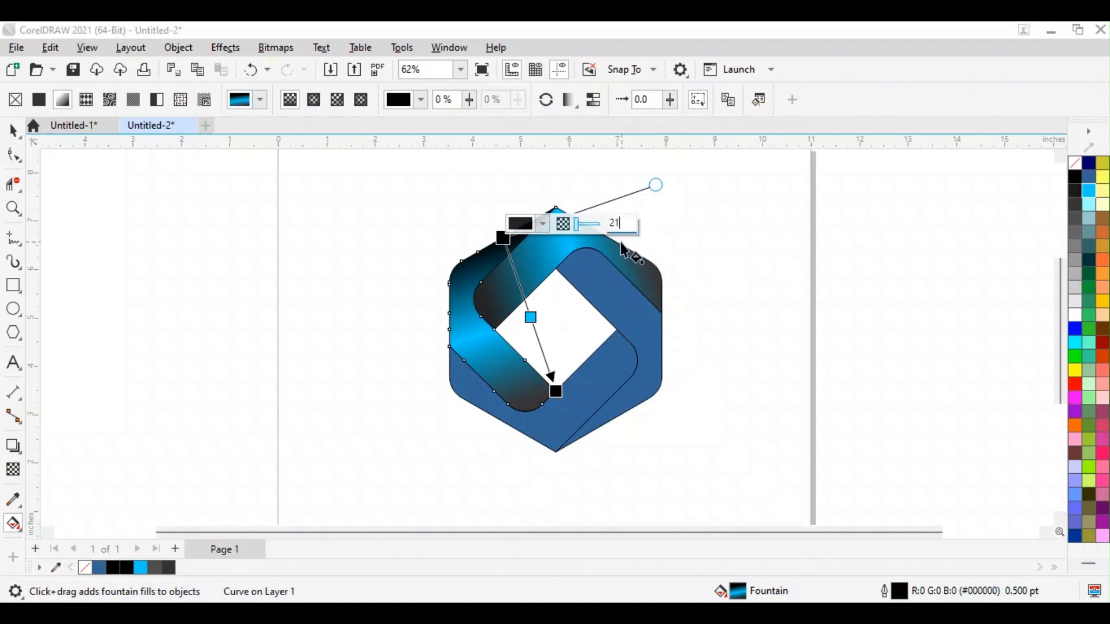
pyautogui.write('21')
pyautogui.press('Return')
pyautogui.click(684, 264)
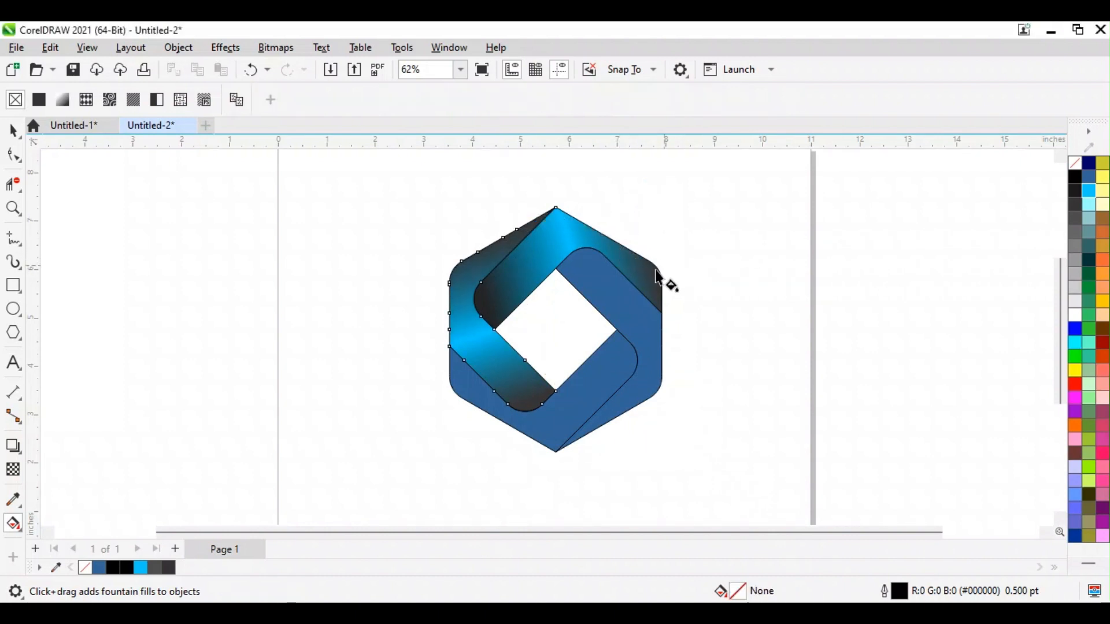
# - Skew the left shape's gradient and move its start node to the hexagon's upper-left corner
pyautogui.click(13, 131)
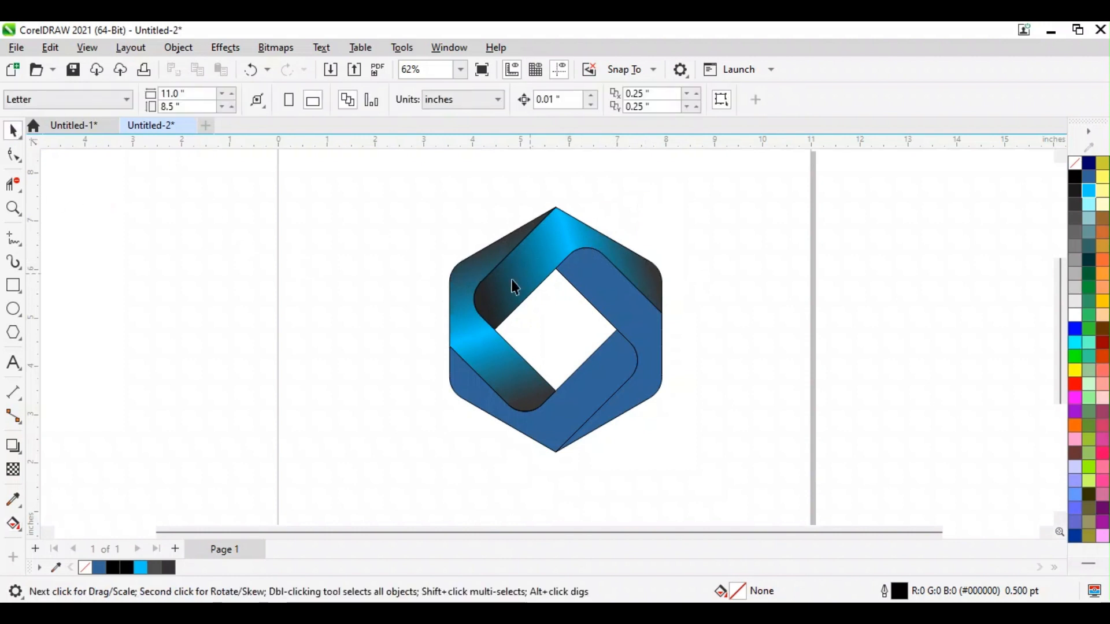
pyautogui.click(471, 349)
pyautogui.click(13, 527)
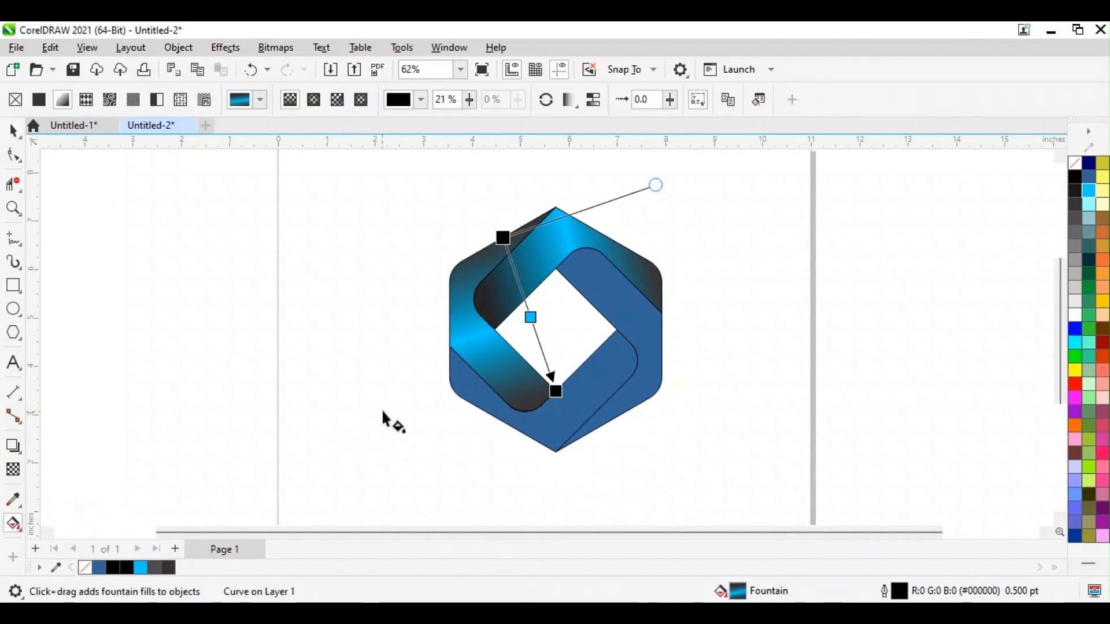
pyautogui.moveTo(655, 185); pyautogui.dragTo(615, 149)
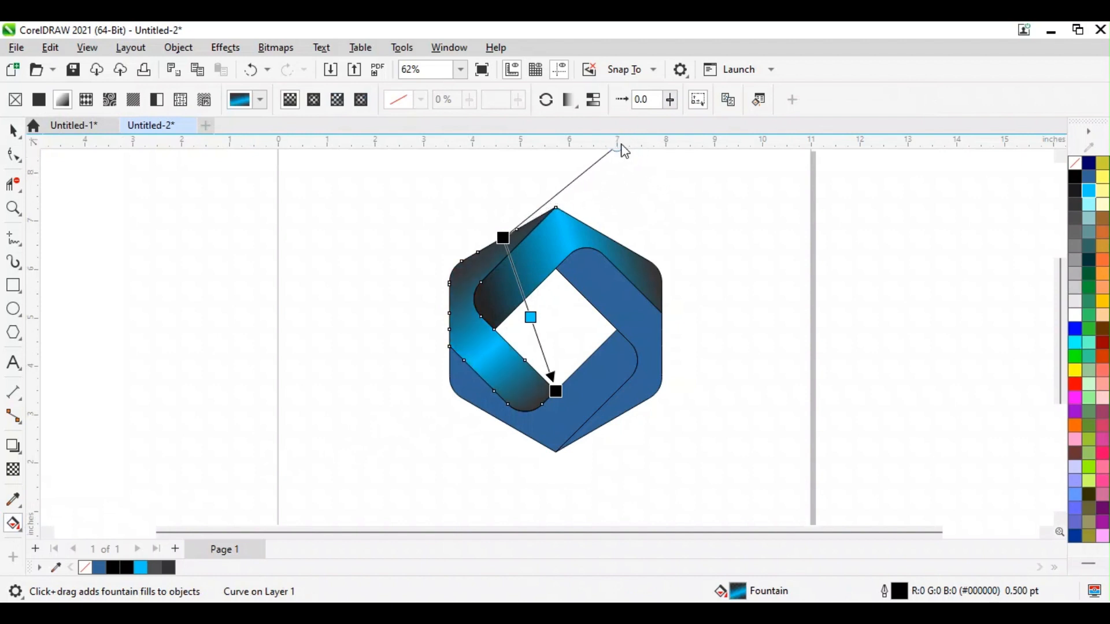
pyautogui.click(503, 236)
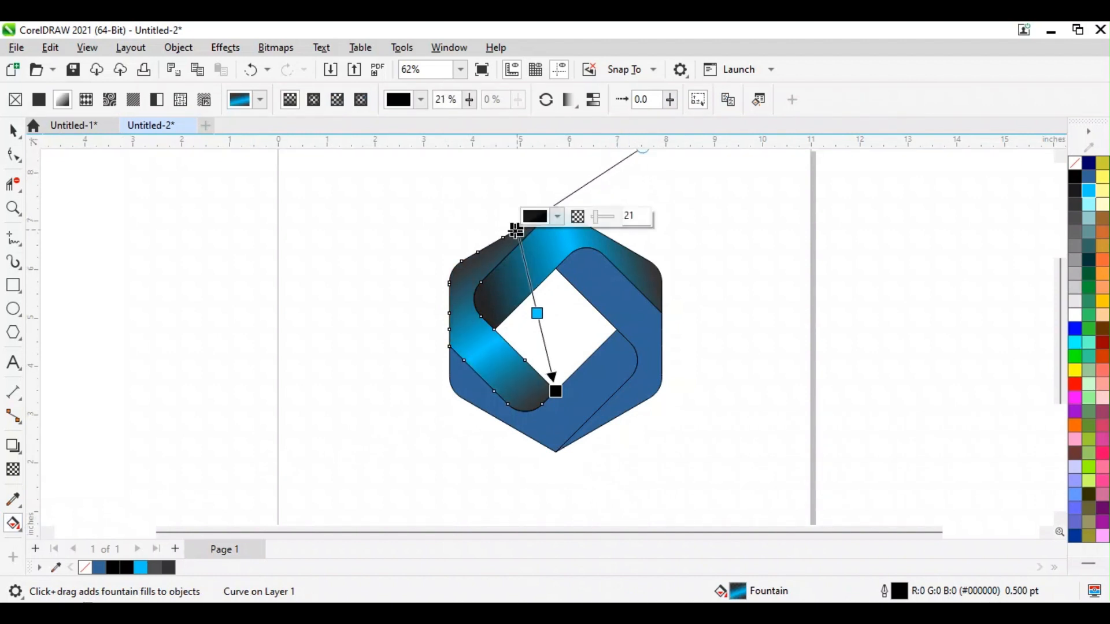
pyautogui.moveTo(503, 235); pyautogui.dragTo(460, 260)
pyautogui.scroll(-2, 482, 267)
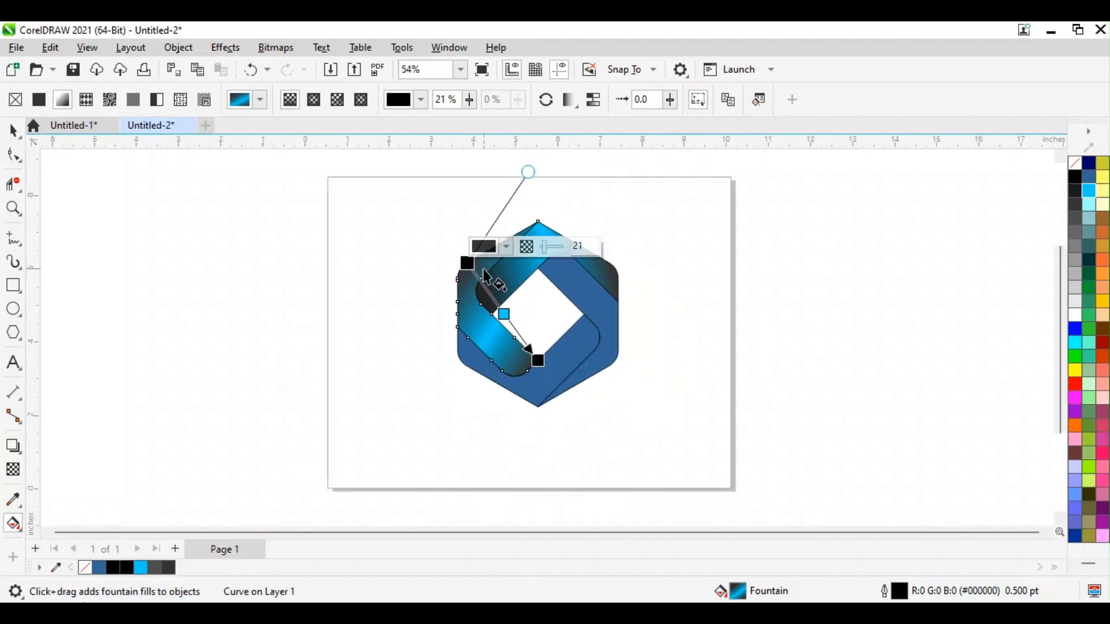
# - Reposition the start node of the left shape's gradient on the hexagon's upper-left edge
pyautogui.scroll(2, 504, 249)
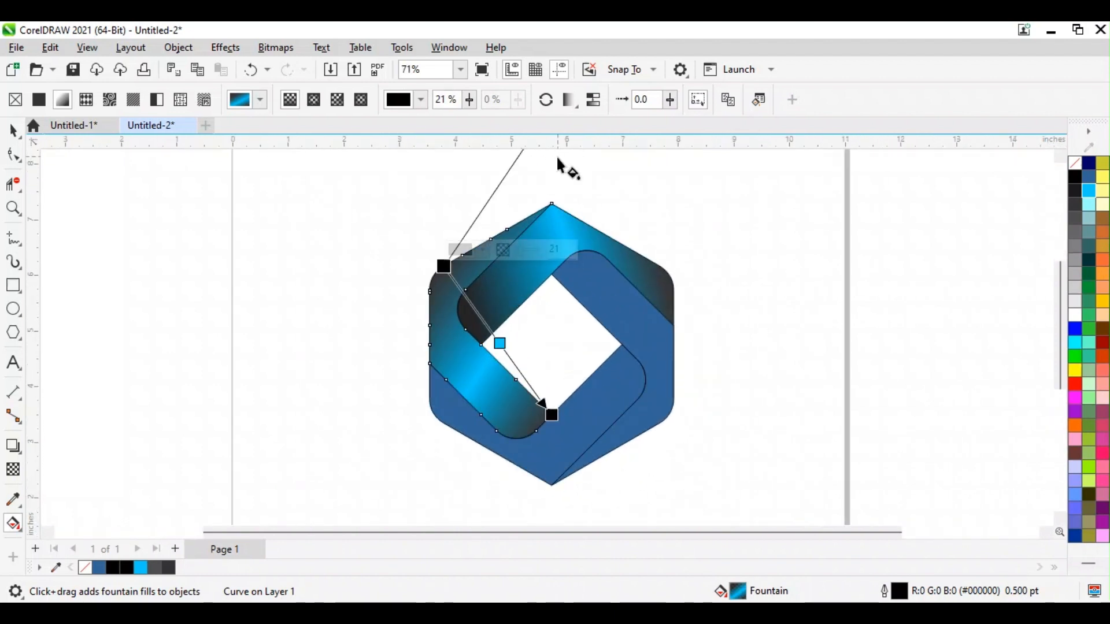
pyautogui.scroll(-3, 560, 165)
pyautogui.scroll(-3, 548, 155)
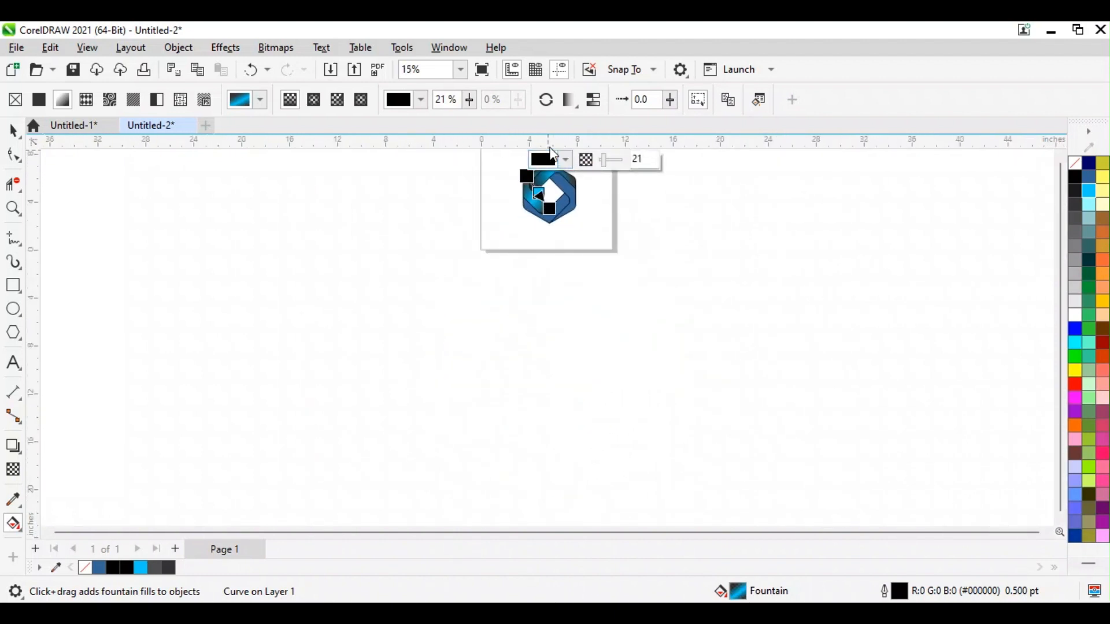
pyautogui.click(460, 70)
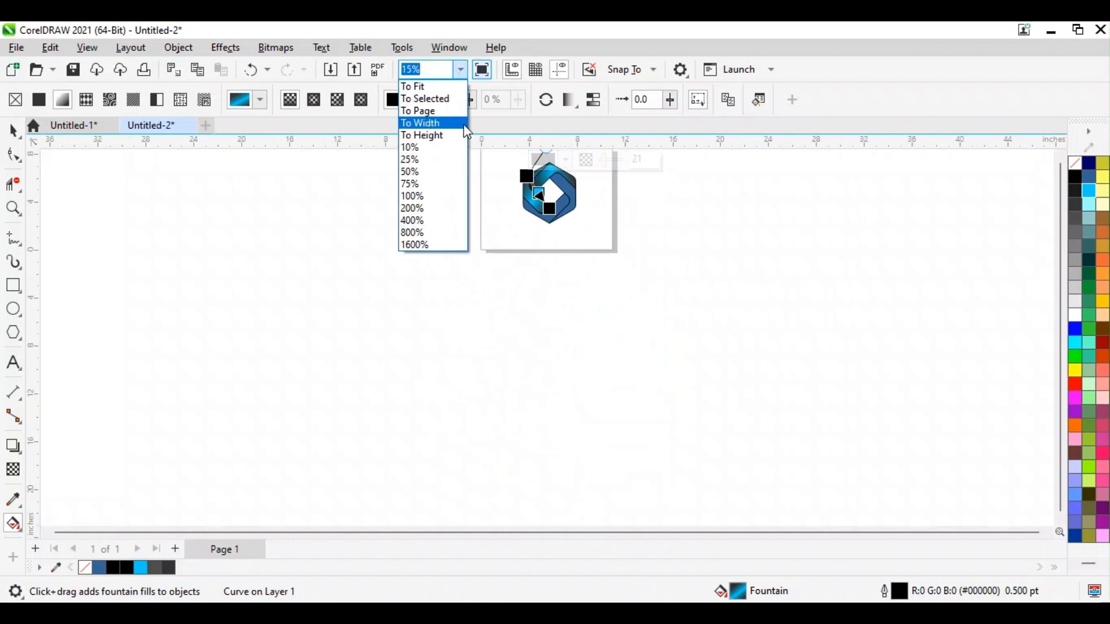
pyautogui.click(467, 124)
pyautogui.click(460, 70)
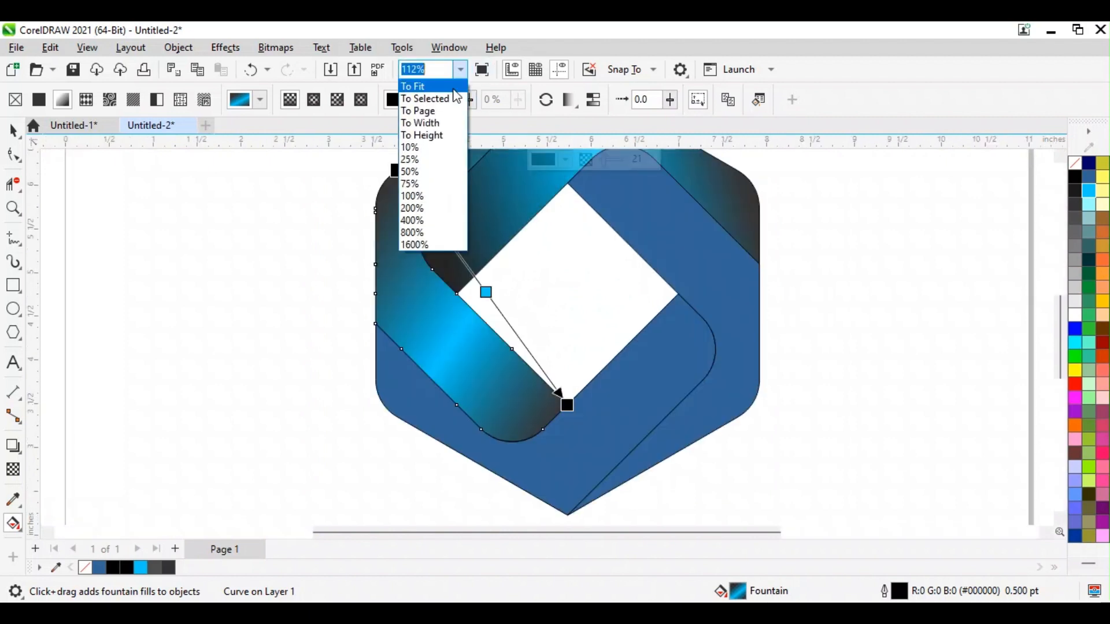
pyautogui.click(447, 132)
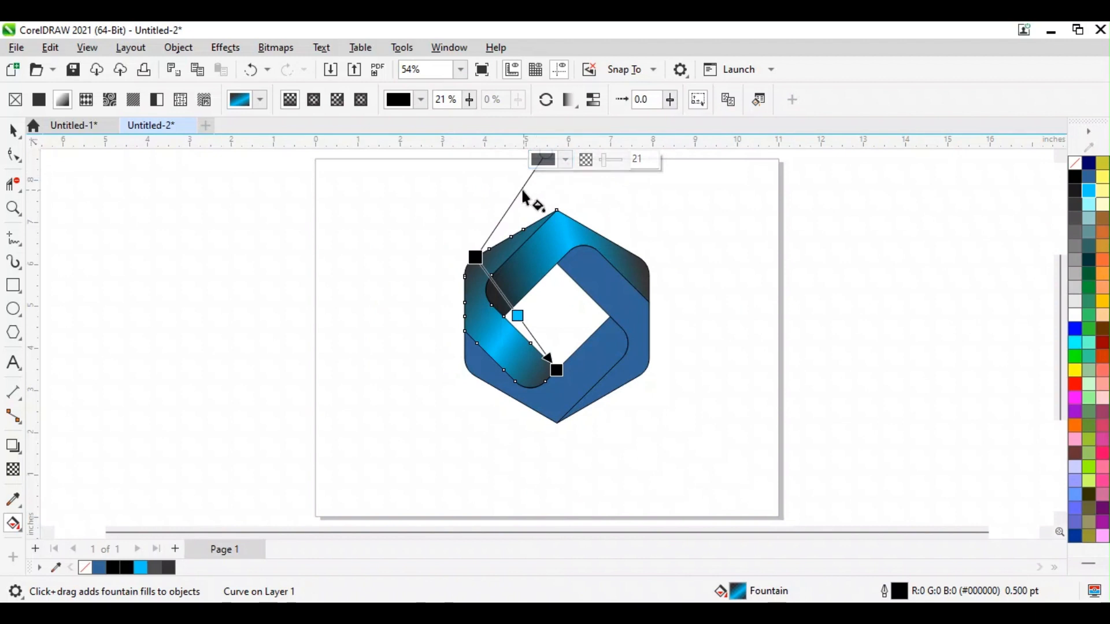
pyautogui.moveTo(474, 263); pyautogui.dragTo(465, 276)
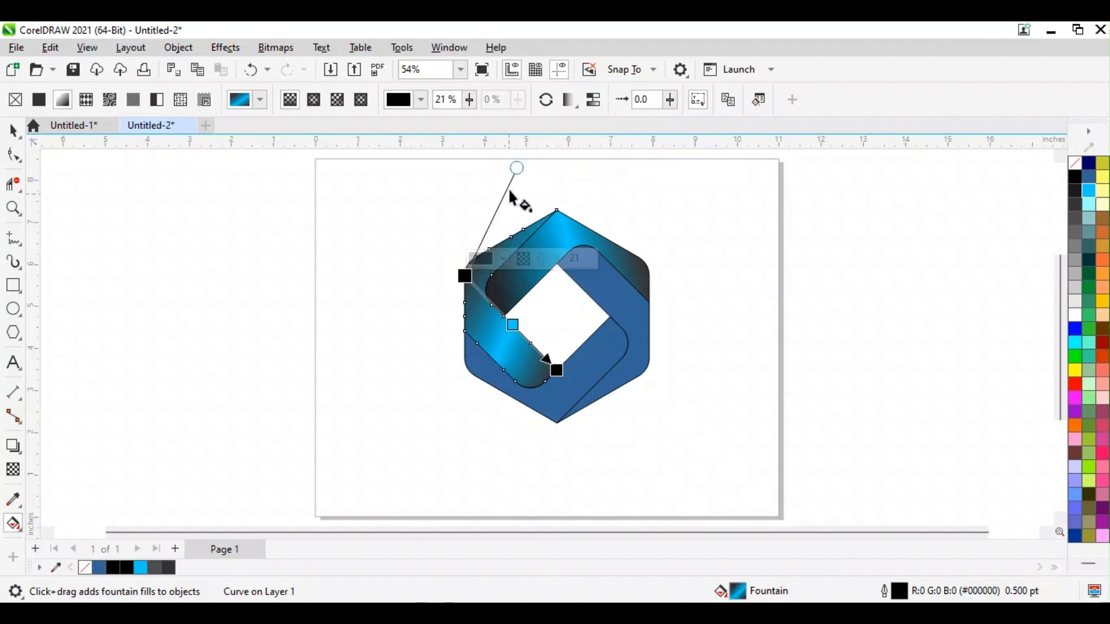
pyautogui.moveTo(516, 167); pyautogui.dragTo(499, 211)
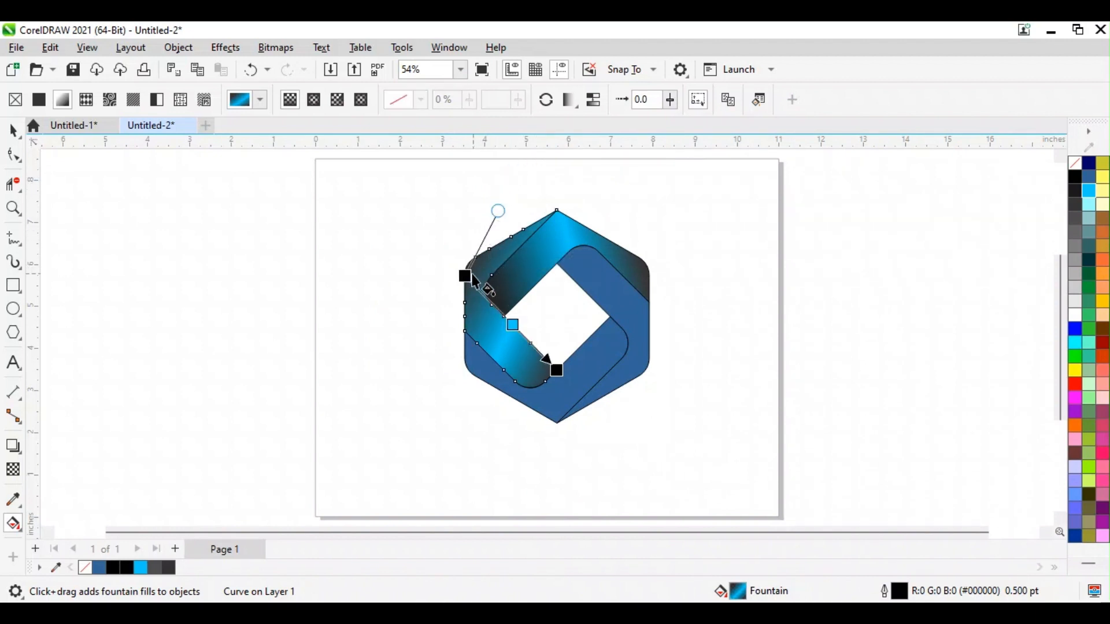
pyautogui.moveTo(465, 276); pyautogui.dragTo(491, 249)
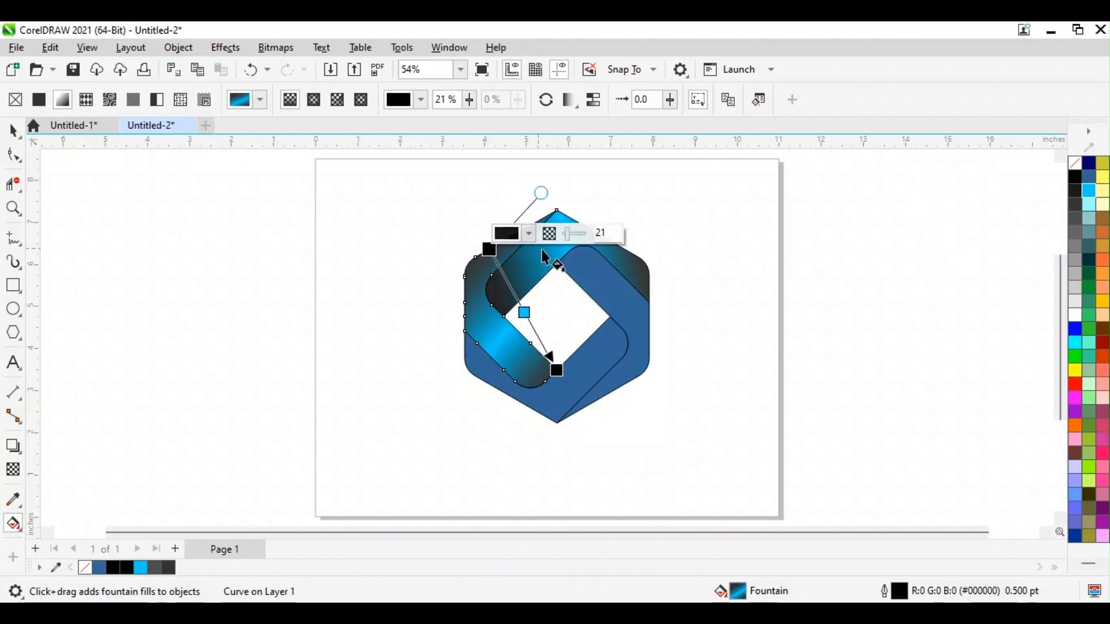
# - Skew the left shape's gradient so its bands run parallel to the white square's upper-left edge, and deselect the shape
pyautogui.scroll(2, 546, 248)
pyautogui.scroll(1, 546, 248)
pyautogui.moveTo(539, 163)
pyautogui.mouseDown()
pyautogui.moveTo(566, 179)
pyautogui.moveTo(560, 169)
pyautogui.mouseUp()
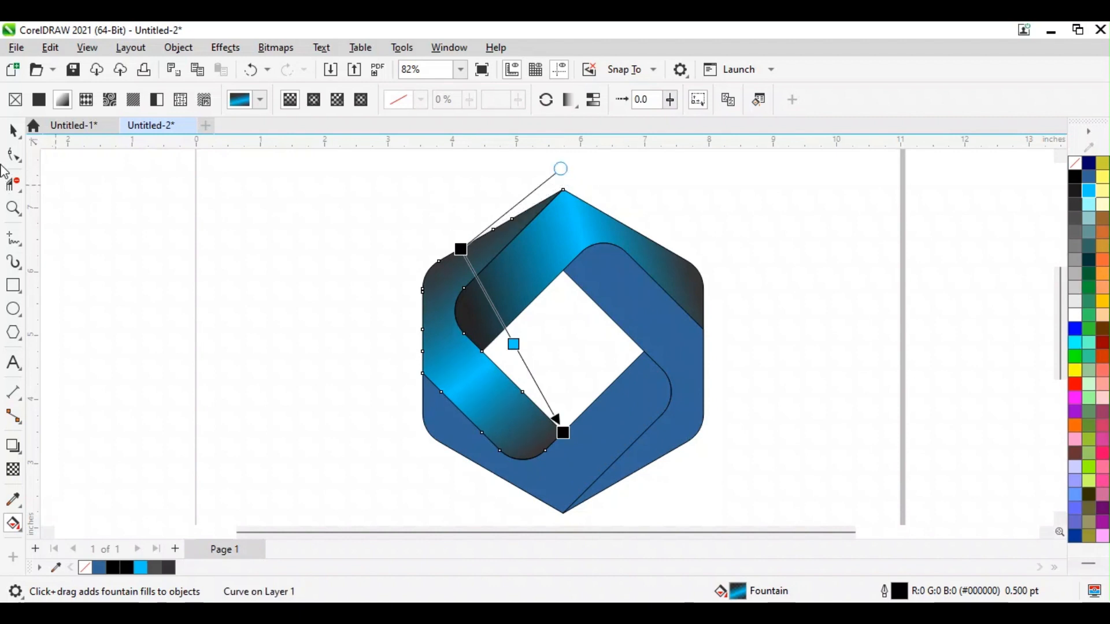
pyautogui.click(21, 137)
pyautogui.click(755, 315)
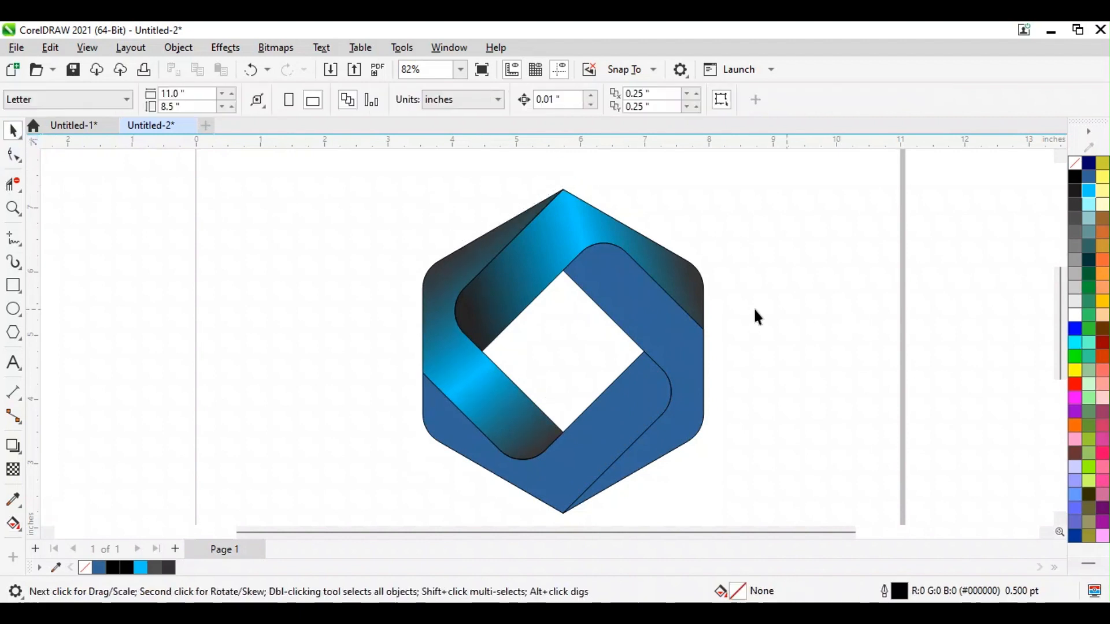
# - Copy only the fill property from the left gradient shape to the plain blue right shape
pyautogui.click(657, 332)
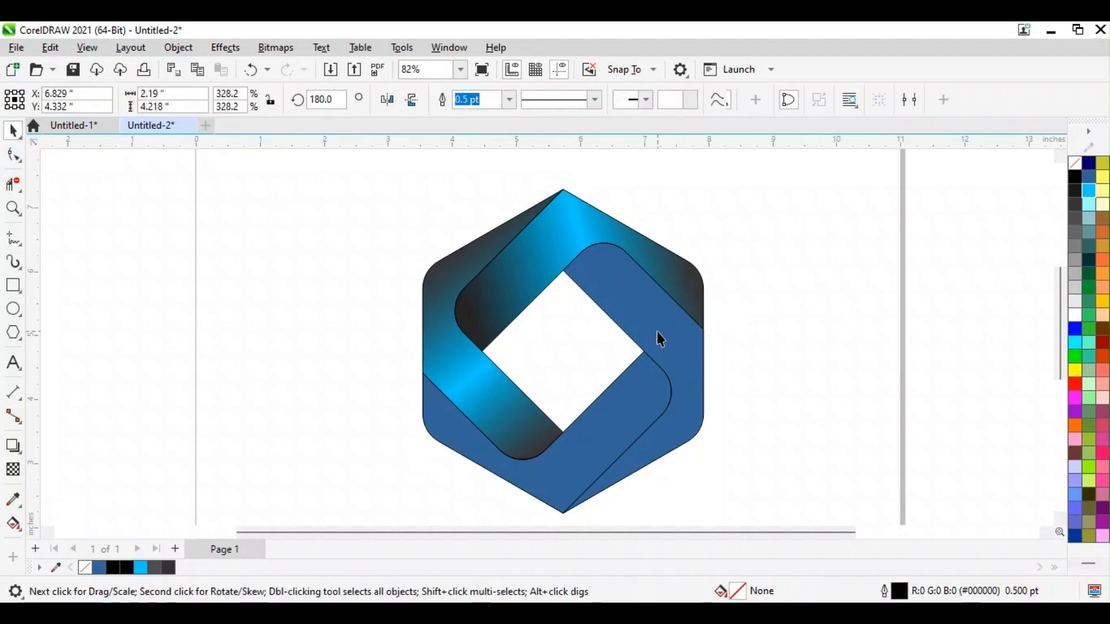
pyautogui.click(51, 47)
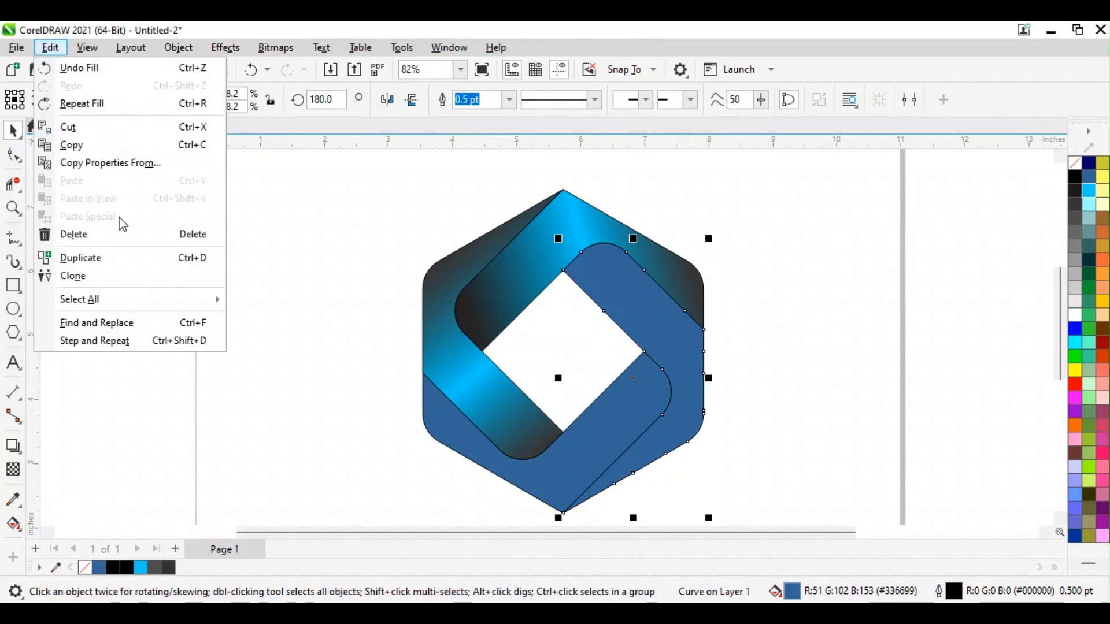
pyautogui.click(110, 163)
pyautogui.click(413, 301)
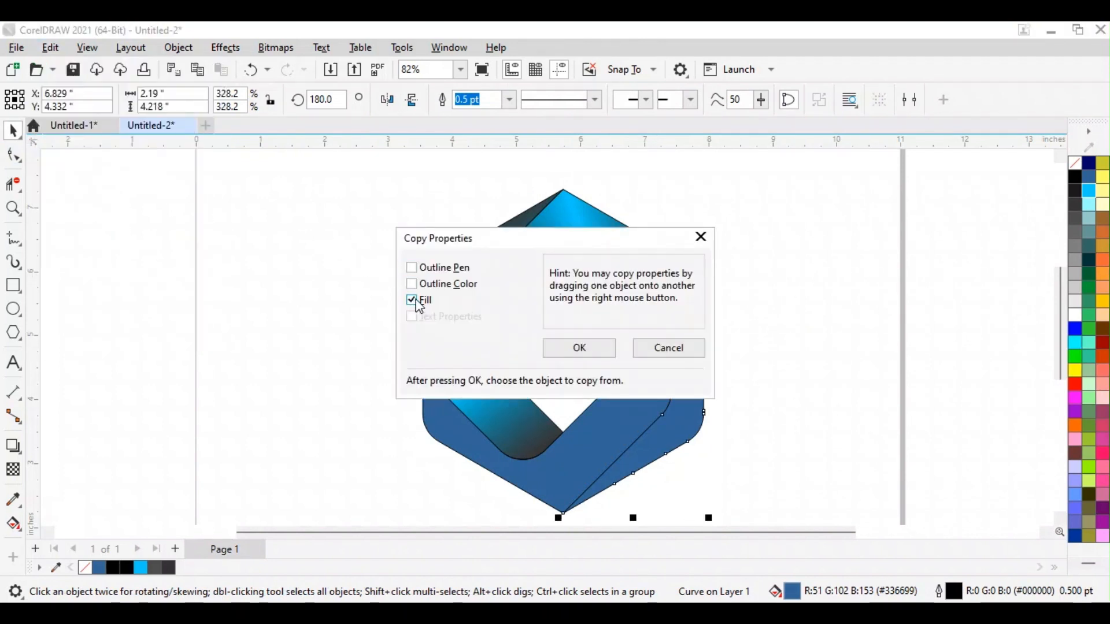
pyautogui.click(579, 349)
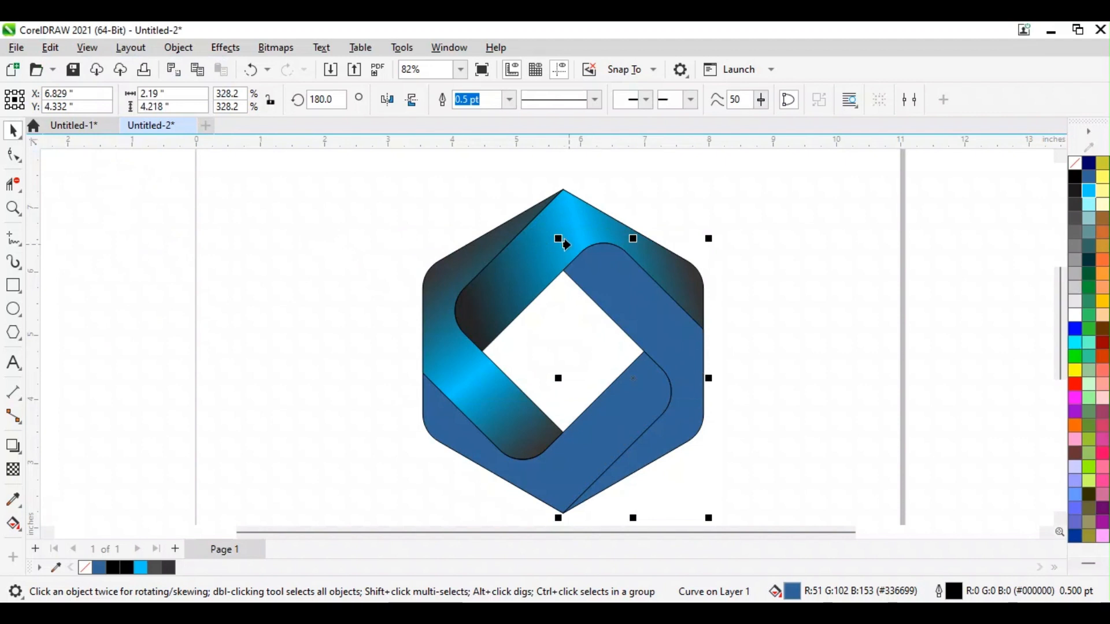
pyautogui.click(475, 381)
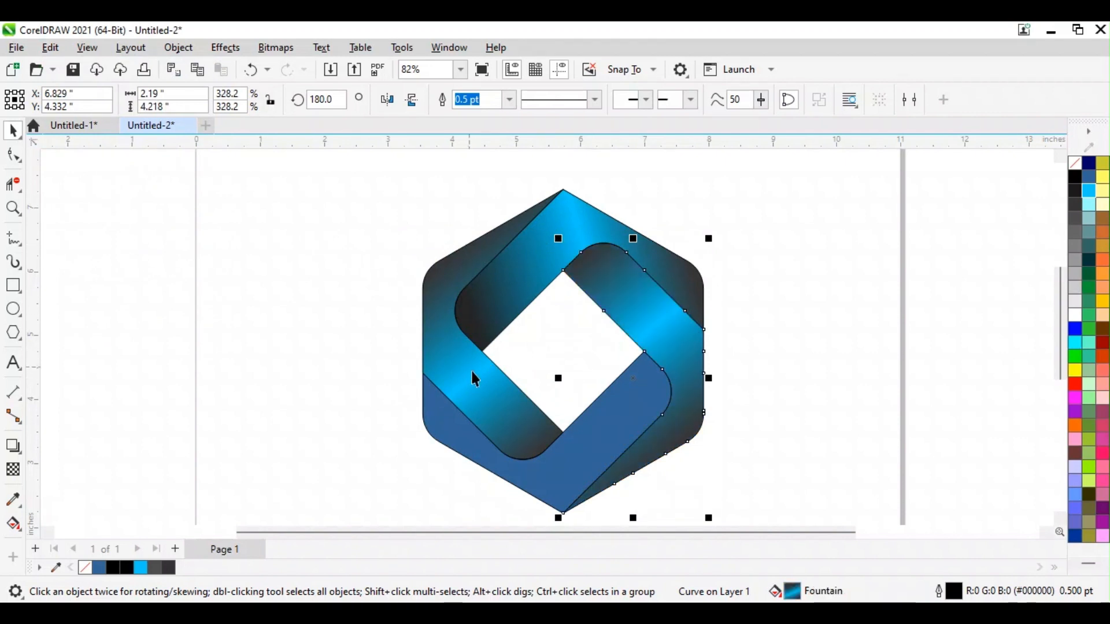
# - Copy the left shape's gradient fill to the plain blue bottom shape
pyautogui.click(568, 469)
pyautogui.click(50, 47)
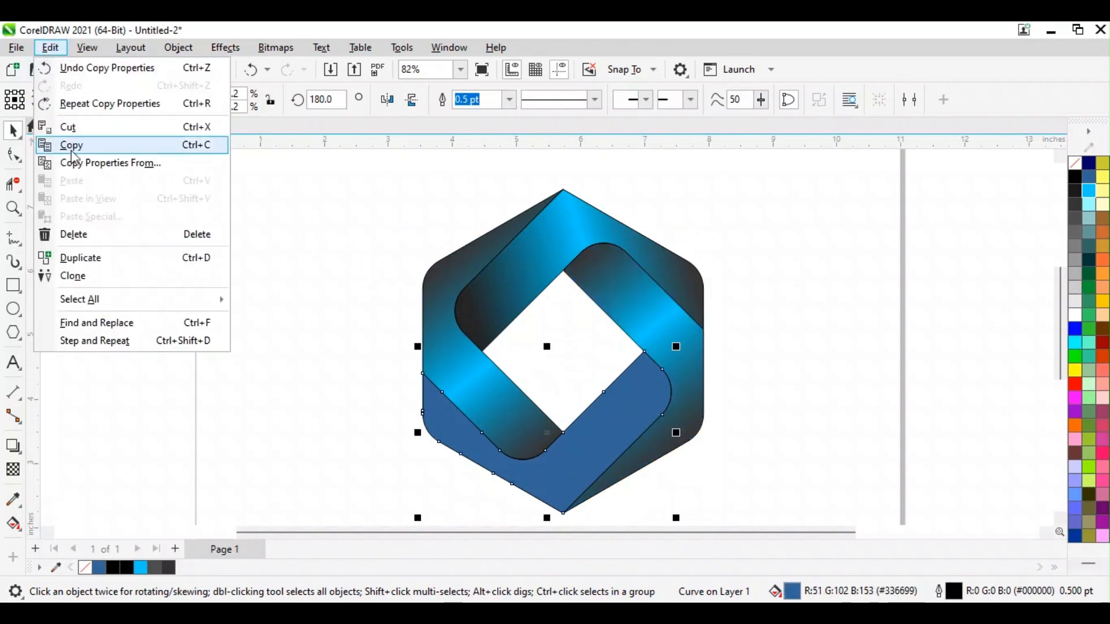
pyautogui.click(86, 166)
pyautogui.click(449, 359)
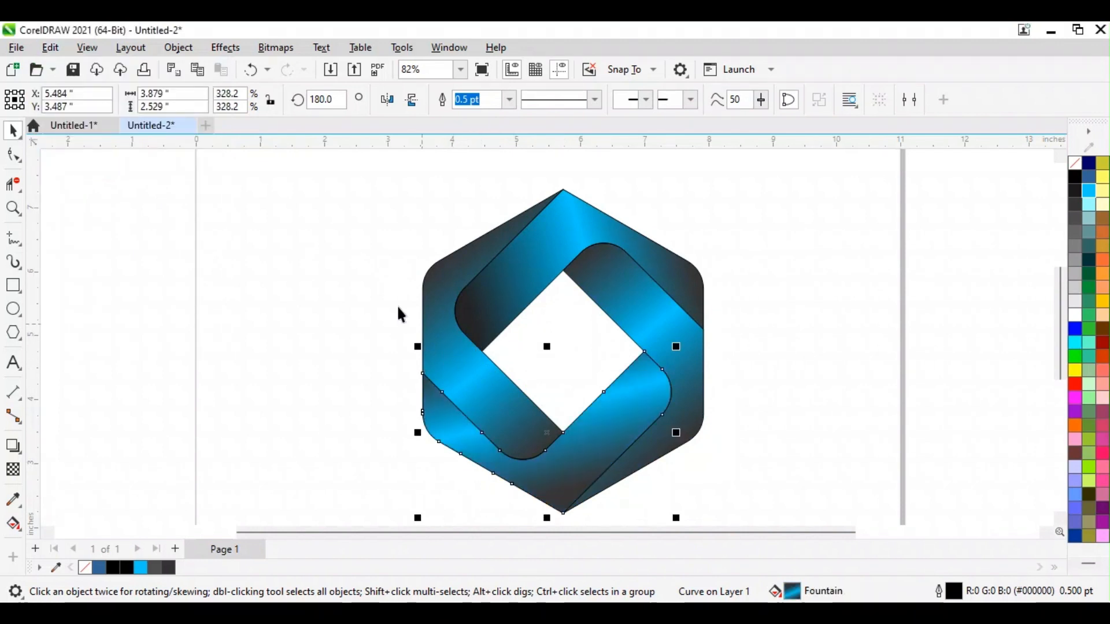
# - Run the bottom shape's gradient from the hexagon's lower-left edge to the white square's right corner and skew it to follow the band
pyautogui.click(14, 524)
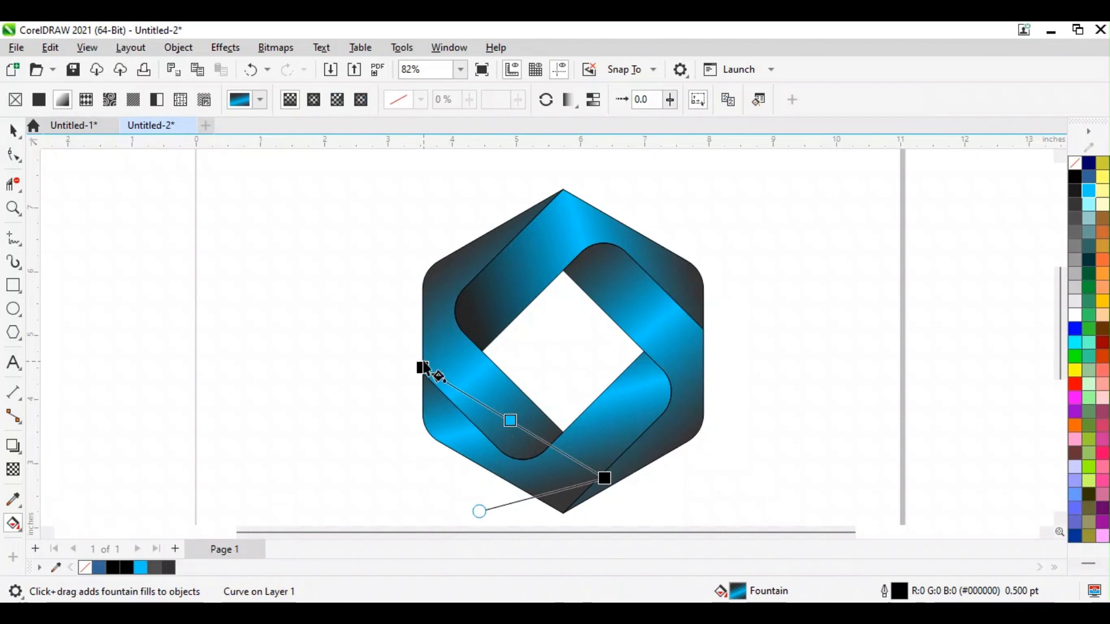
pyautogui.moveTo(424, 370); pyautogui.dragTo(644, 351)
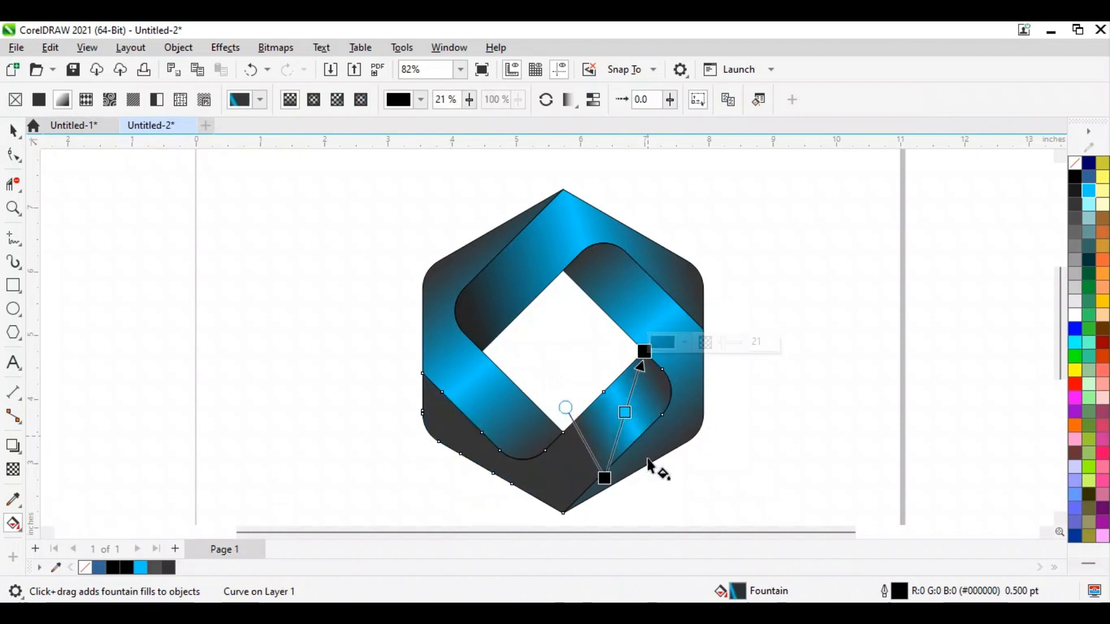
pyautogui.moveTo(602, 481); pyautogui.dragTo(461, 453)
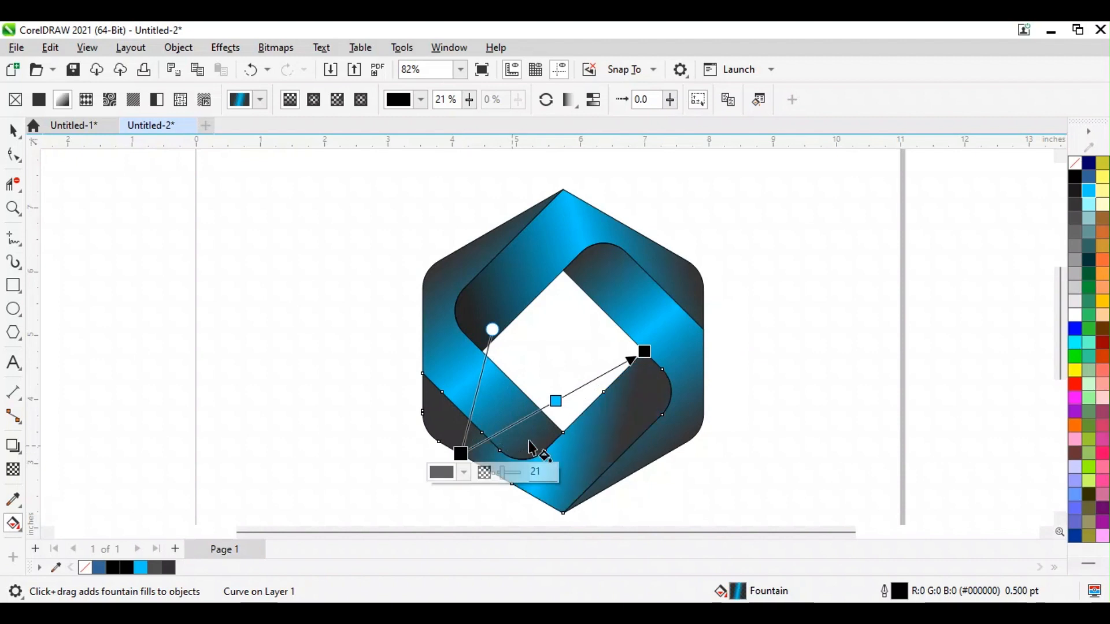
pyautogui.click(645, 351)
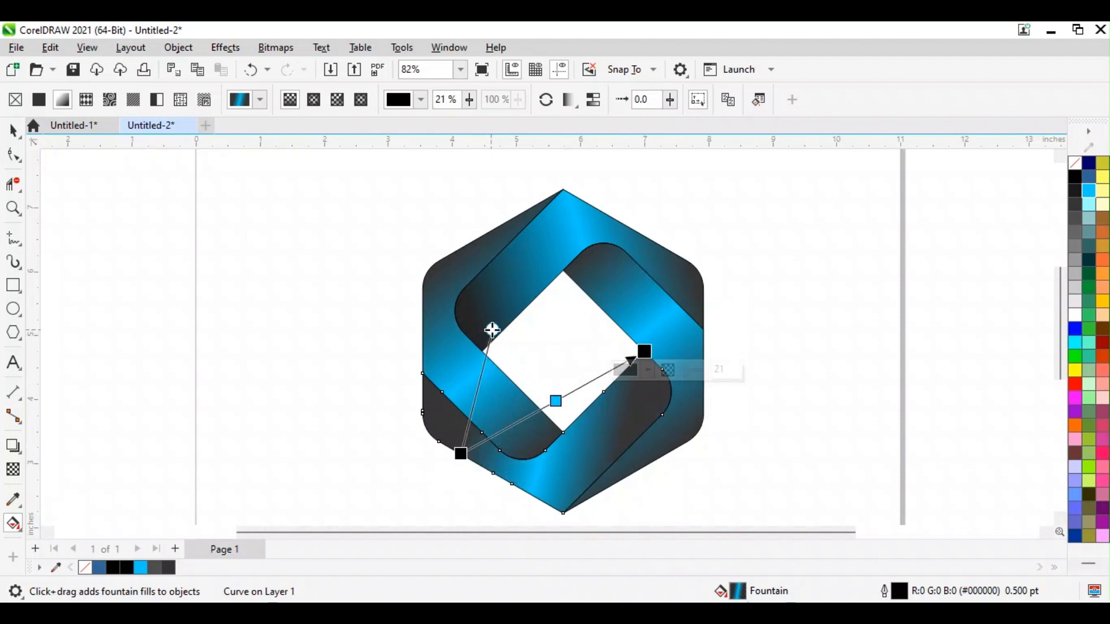
pyautogui.moveTo(491, 330); pyautogui.dragTo(308, 331)
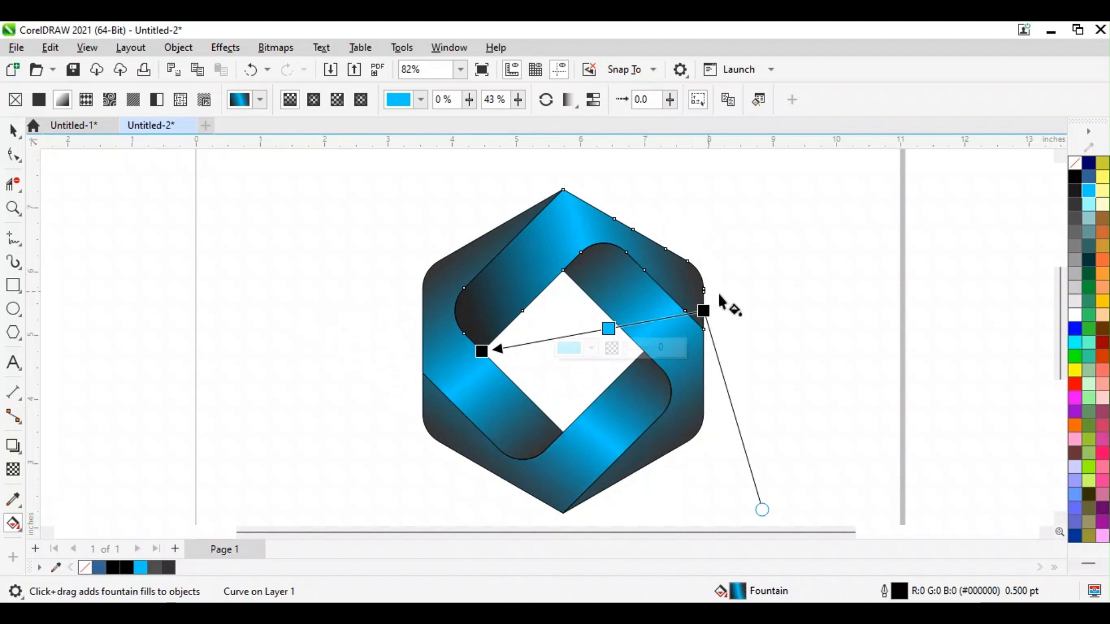
# - Move the top shape's gradient start node to the hexagon's upper-right corner and skew the gradient to match the other bands
pyautogui.moveTo(704, 310); pyautogui.dragTo(687, 262)
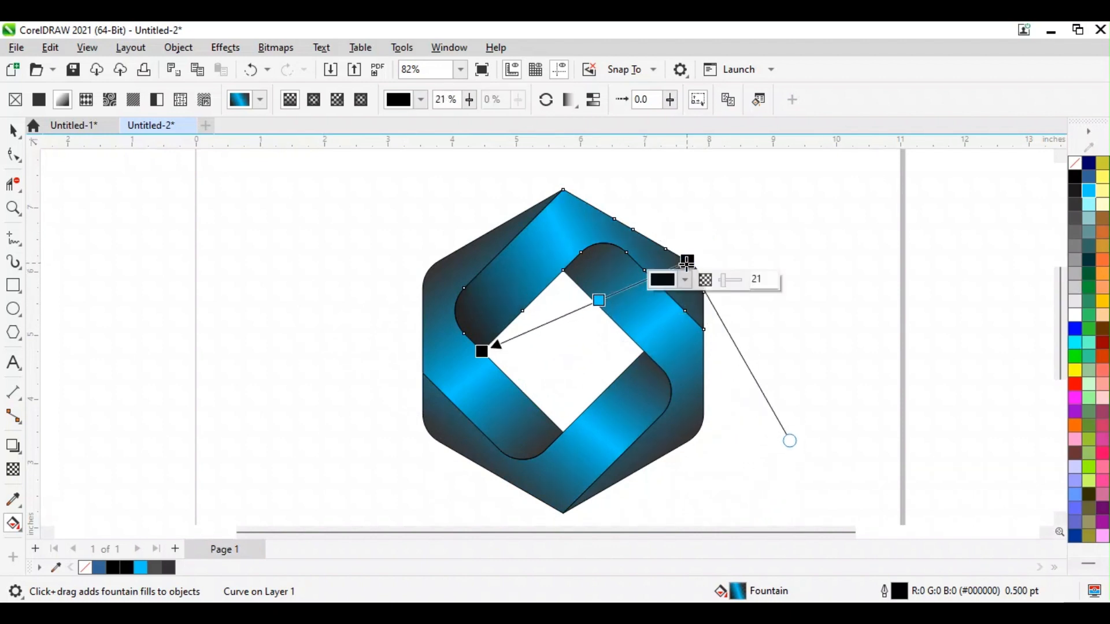
pyautogui.moveTo(789, 438); pyautogui.dragTo(819, 385)
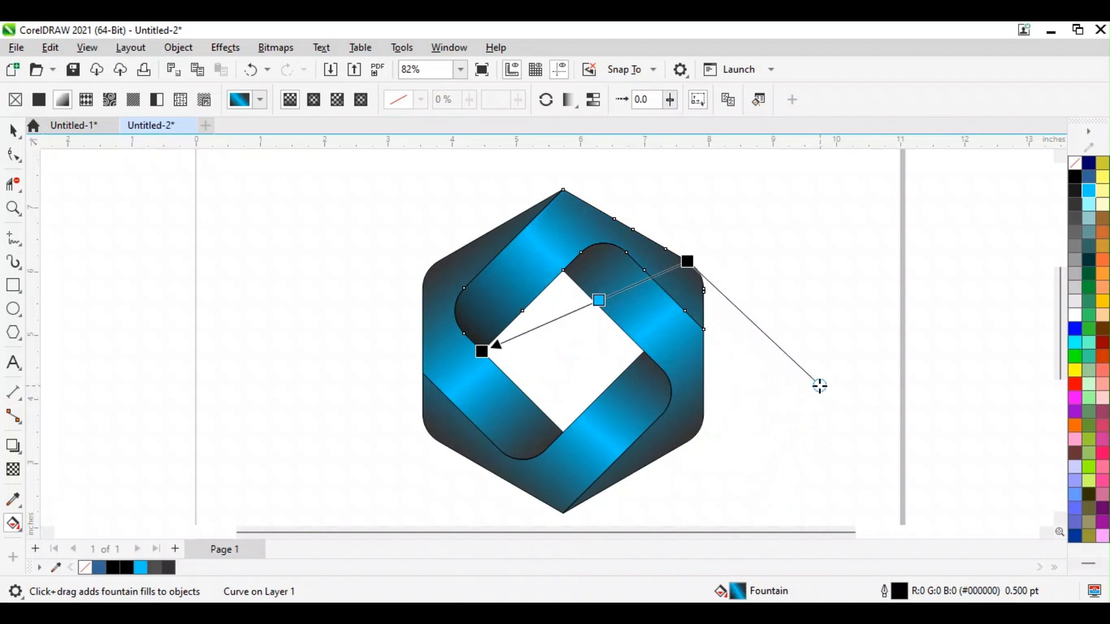
pyautogui.click(14, 133)
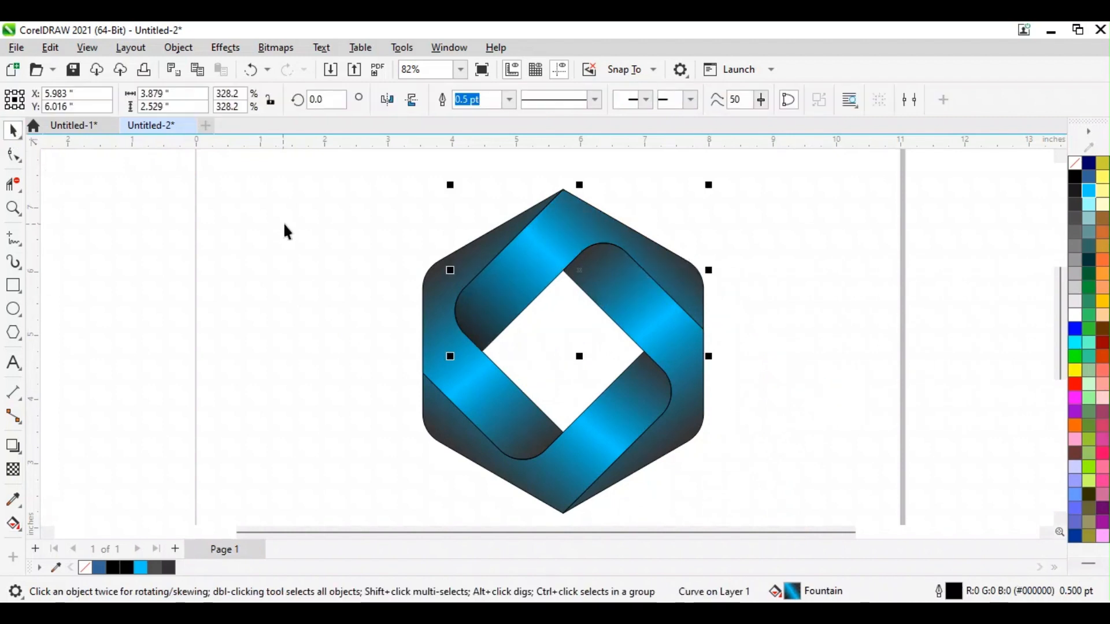
# - Remove the outlines from all four shapes and enlarge them together to about 5.56 by 6.42 inches
pyautogui.scroll(-2, 289, 208)
pyautogui.moveTo(293, 181); pyautogui.dragTo(649, 448)
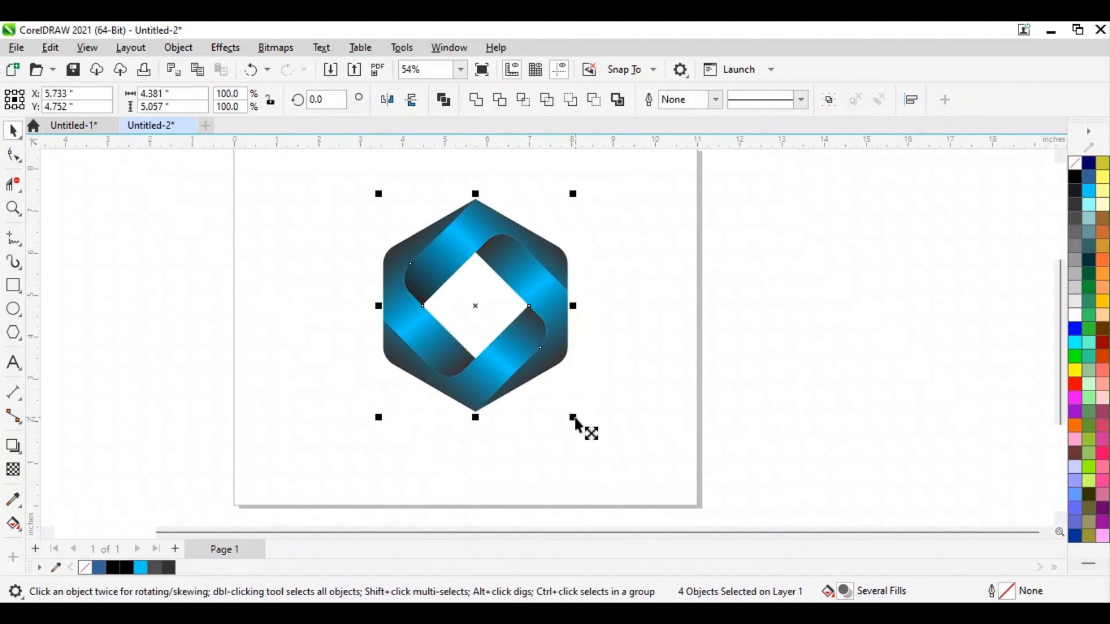
pyautogui.moveTo(576, 423); pyautogui.dragTo(606, 455)
pyautogui.click(670, 353)
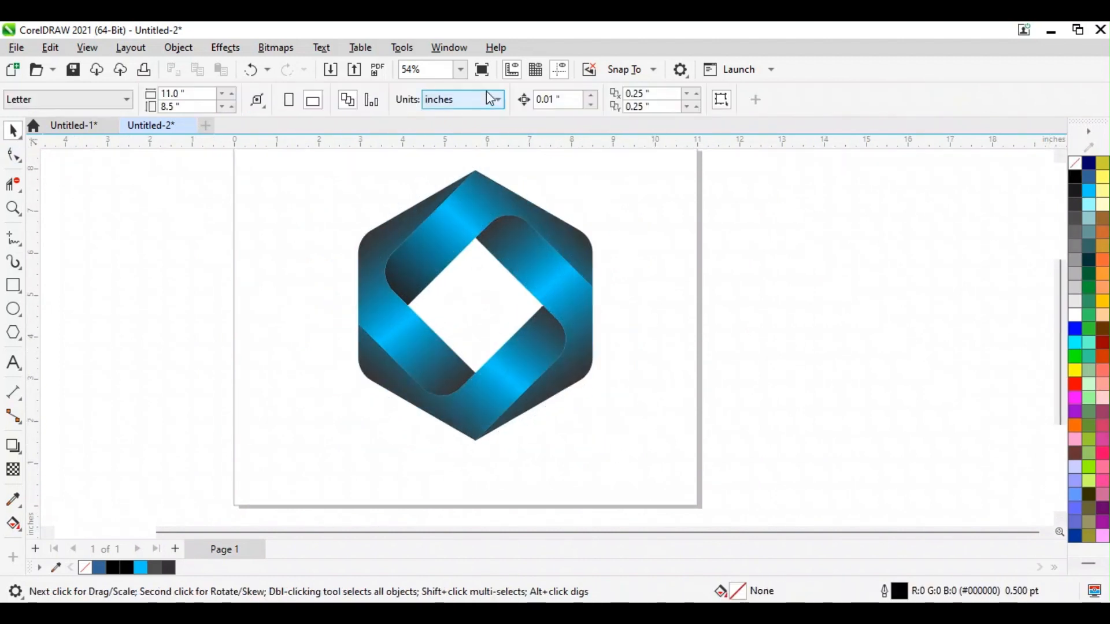
pyautogui.click(456, 74)
pyautogui.click(620, 211)
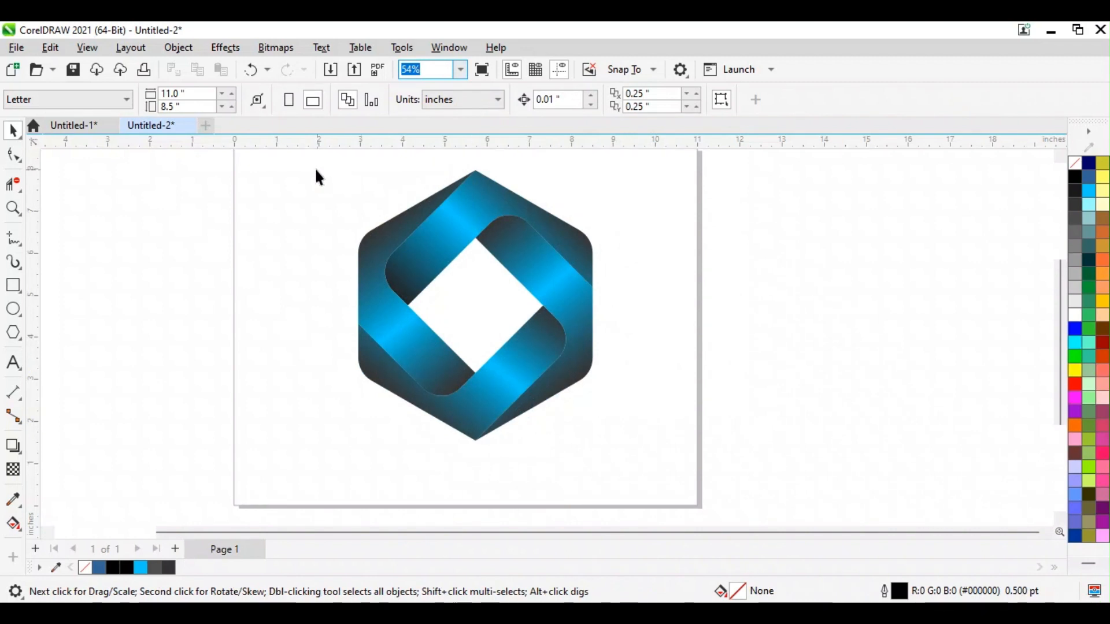
# - Group the four logo shapes, center the group on the page, and fit the page in view
pyautogui.moveTo(310, 156); pyautogui.dragTo(607, 333)
pyautogui.moveTo(674, 467); pyautogui.dragTo(674, 466)
pyautogui.rightClick(555, 327)
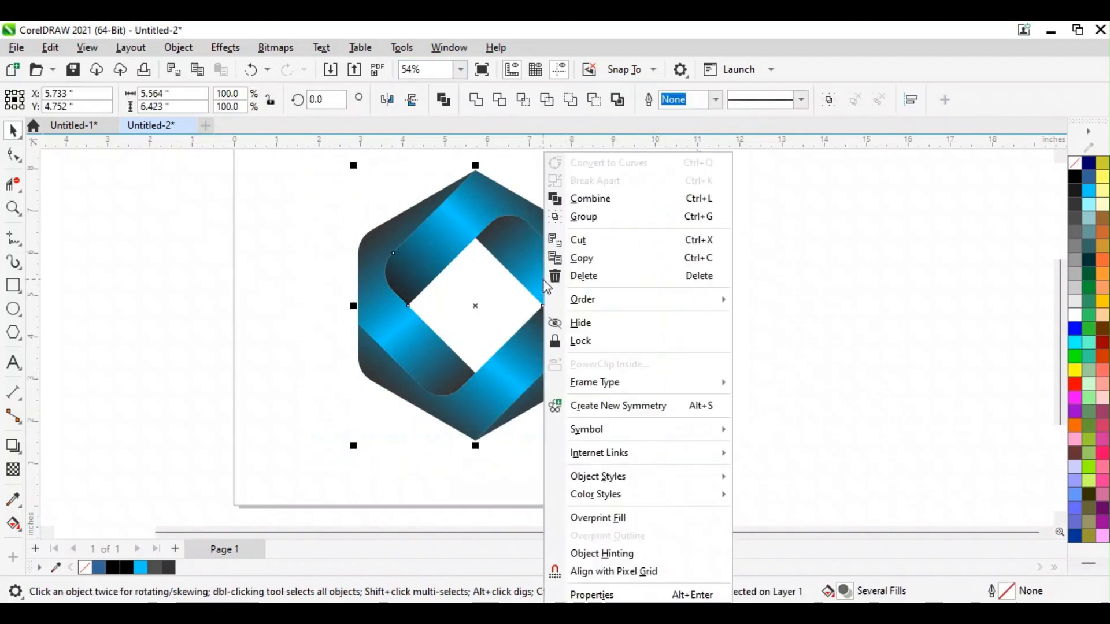
pyautogui.click(580, 216)
pyautogui.press('p')
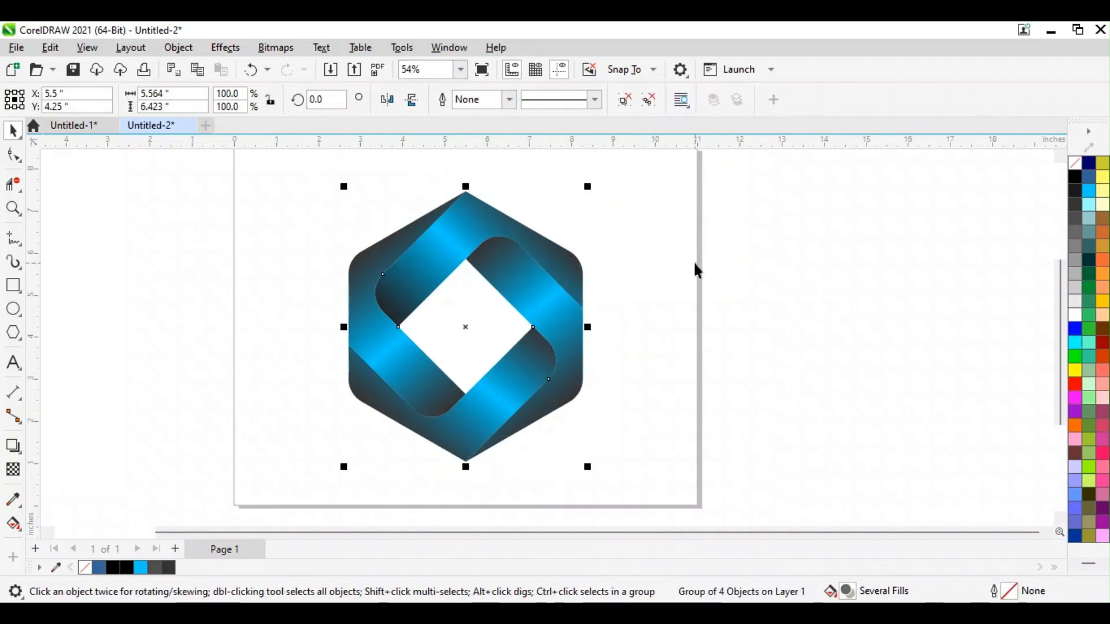
pyautogui.click(461, 70)
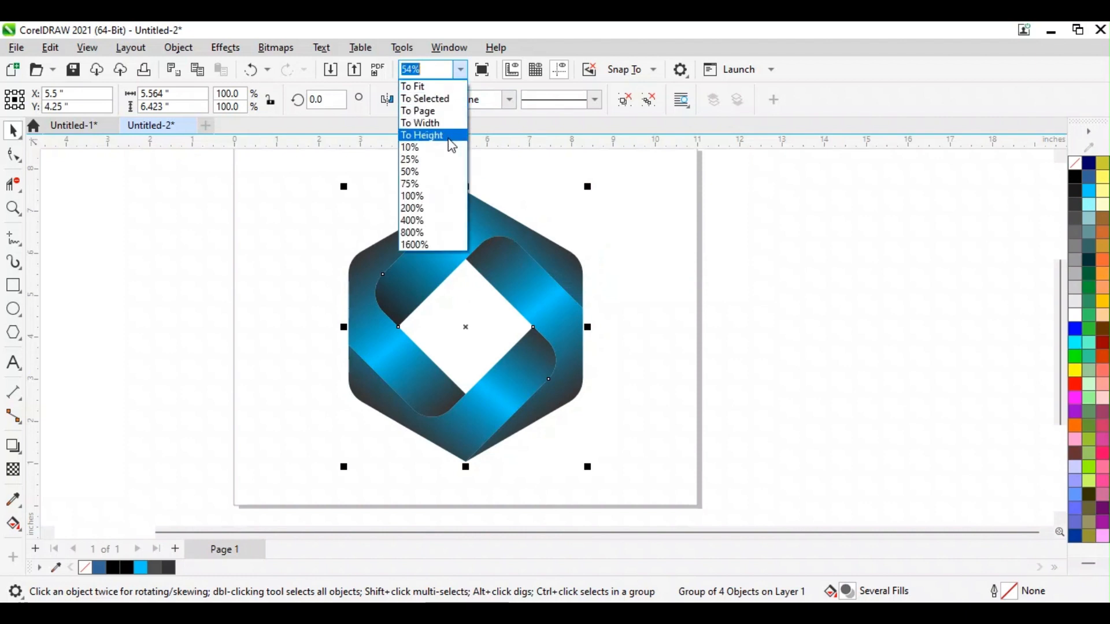
pyautogui.click(431, 111)
pyautogui.click(728, 424)
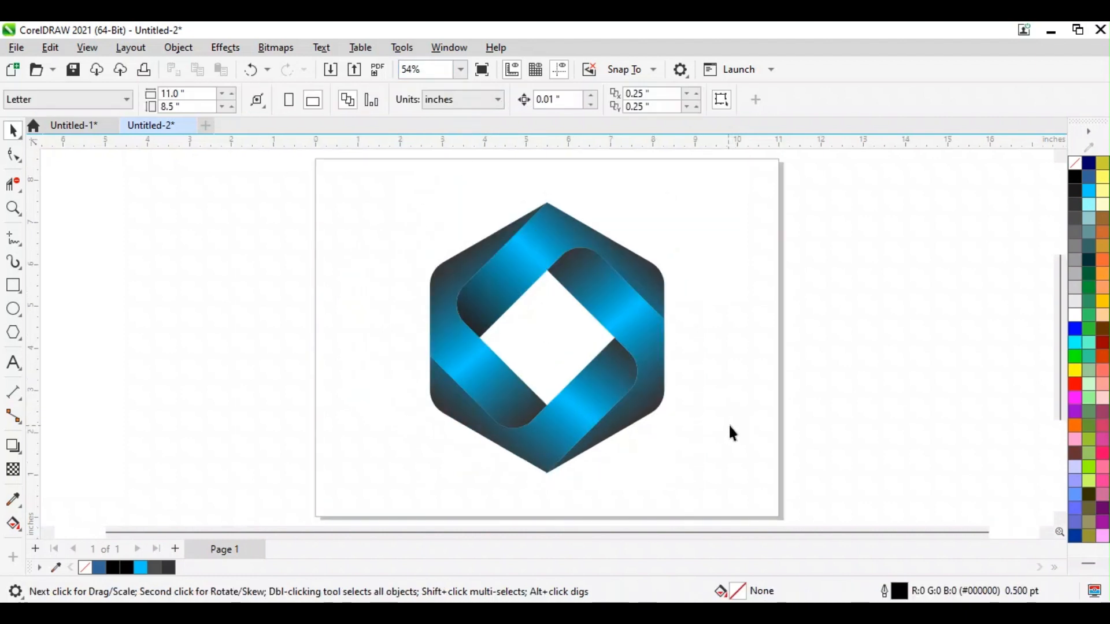